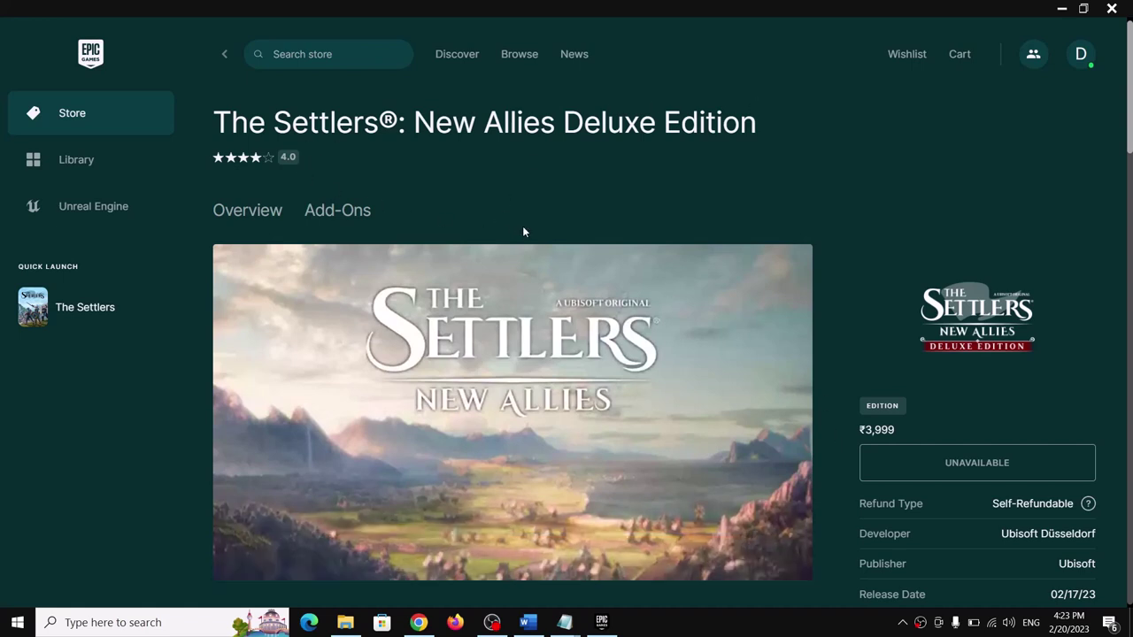
Switch to the Word troubleshooting document and highlight the Step 1 text about switching to native resolution in Windows.
click(528, 623)
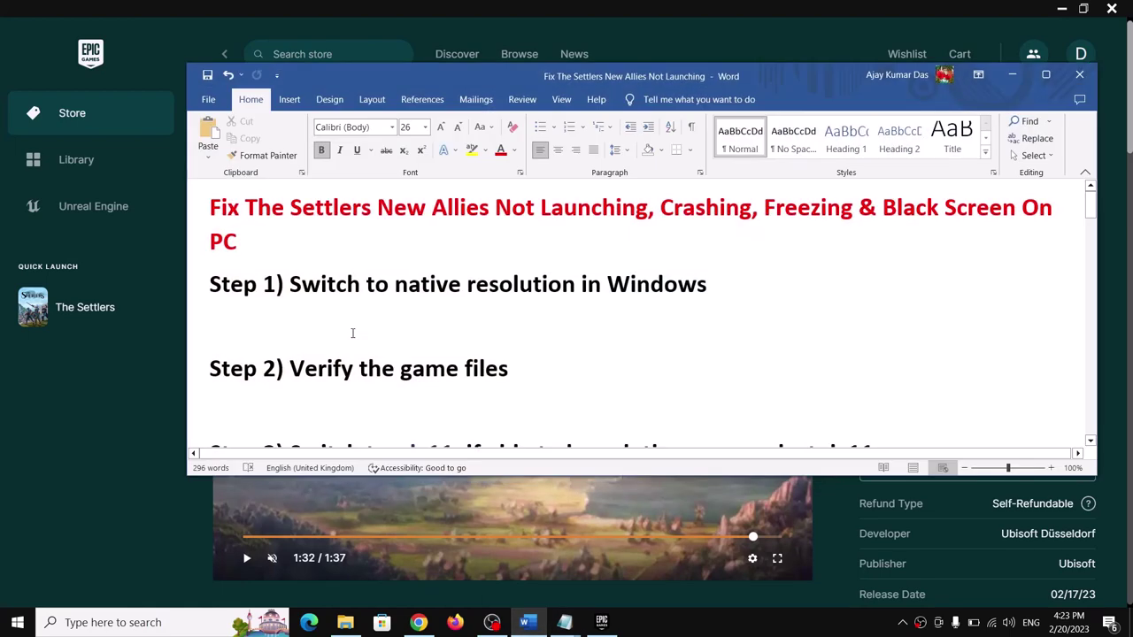
drag(299, 291, 714, 291)
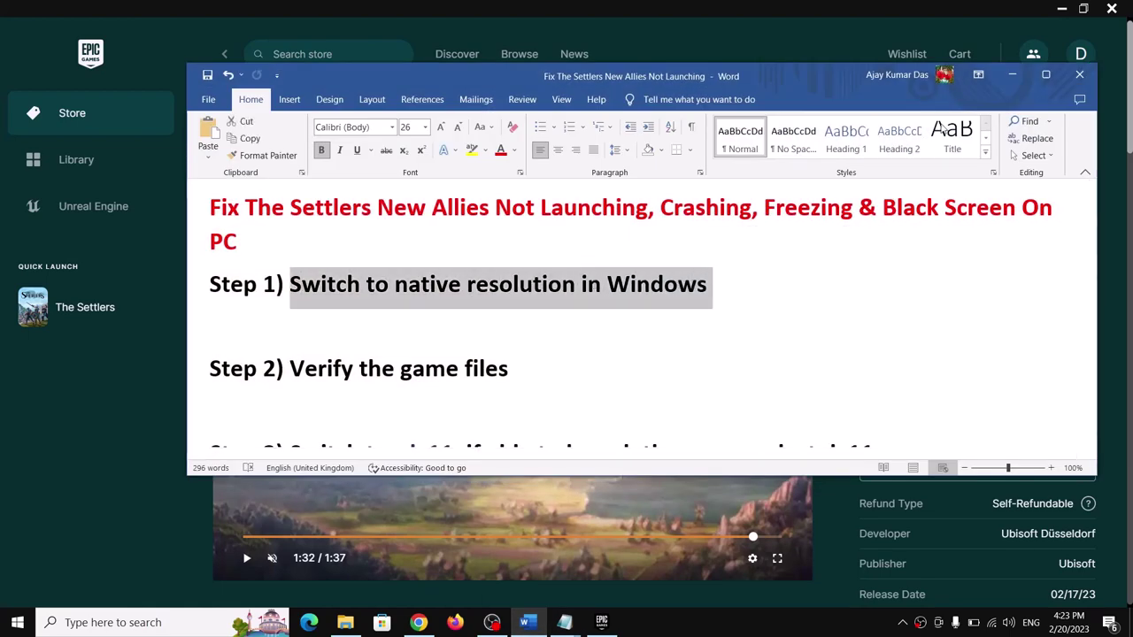
click(1008, 76)
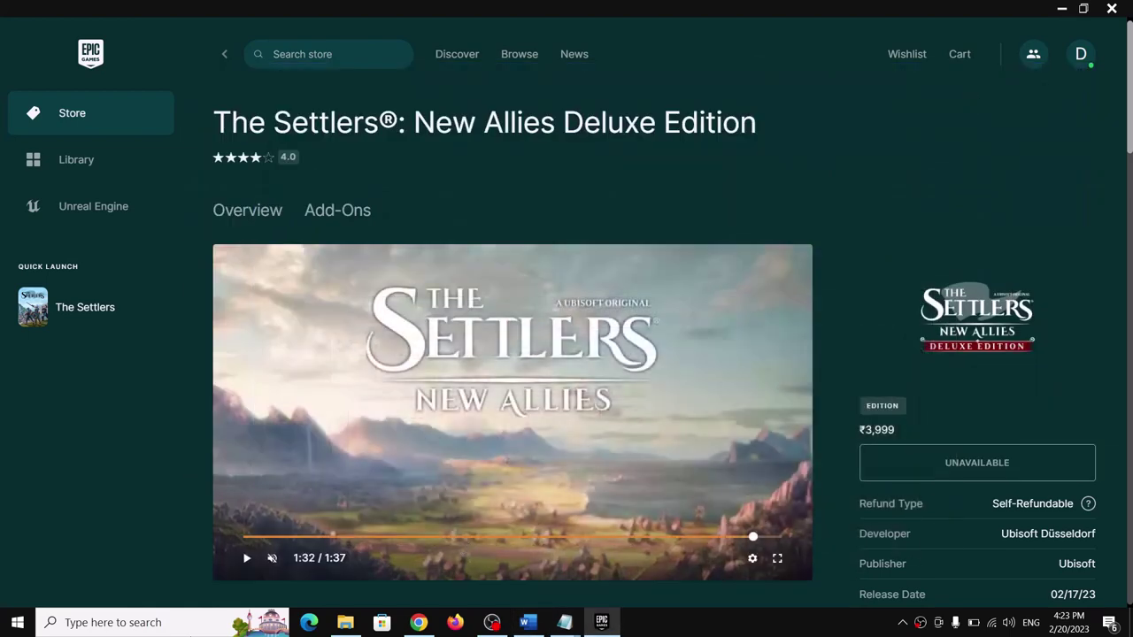
Review the available display resolutions in the Windows display settings, keep the current choice, and close Settings.
key(super+i)
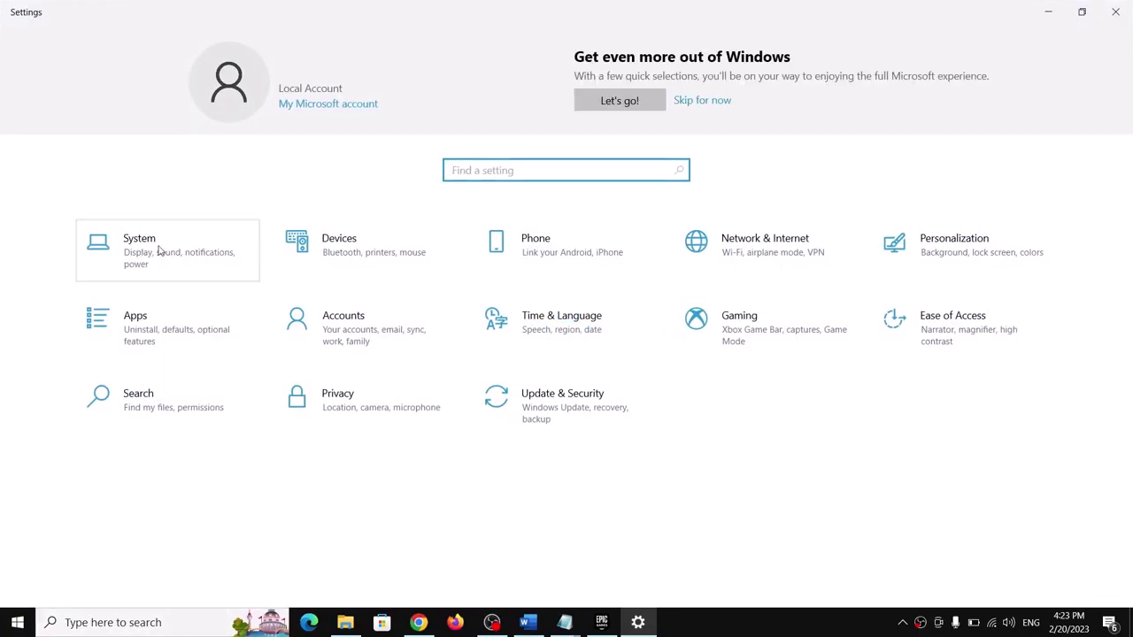
click(146, 252)
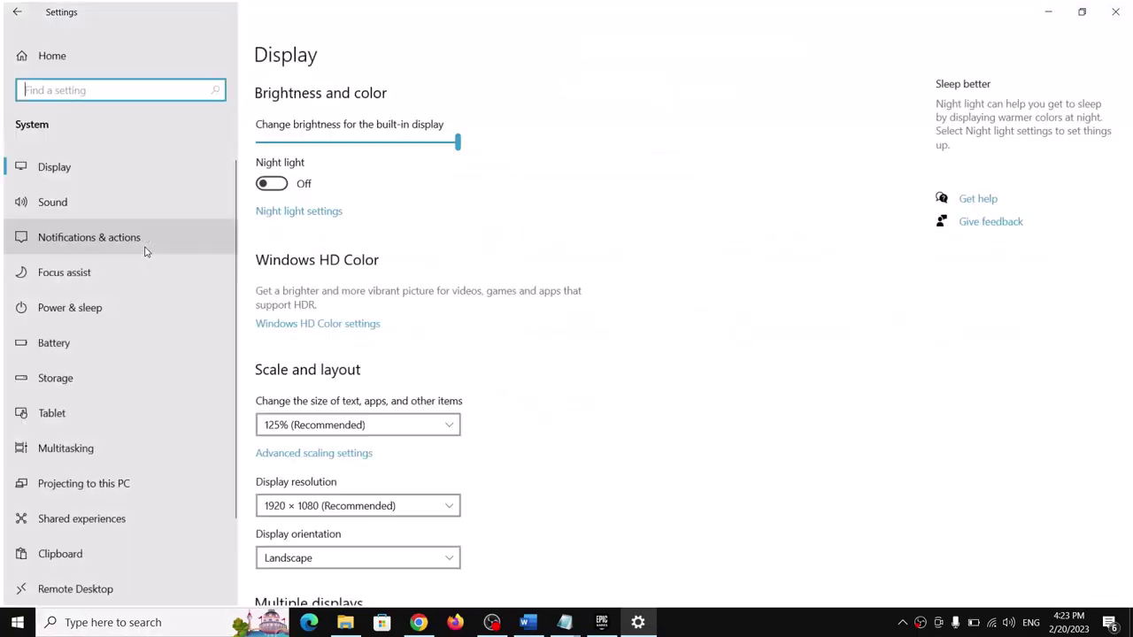
click(68, 168)
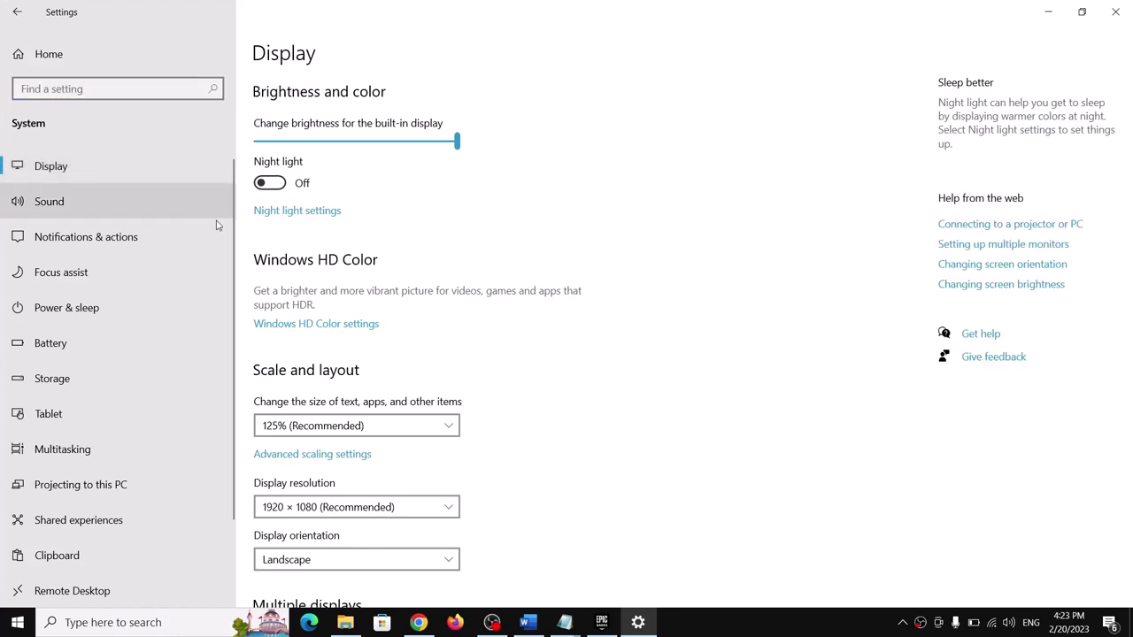
scroll(389, 374, down, 5)
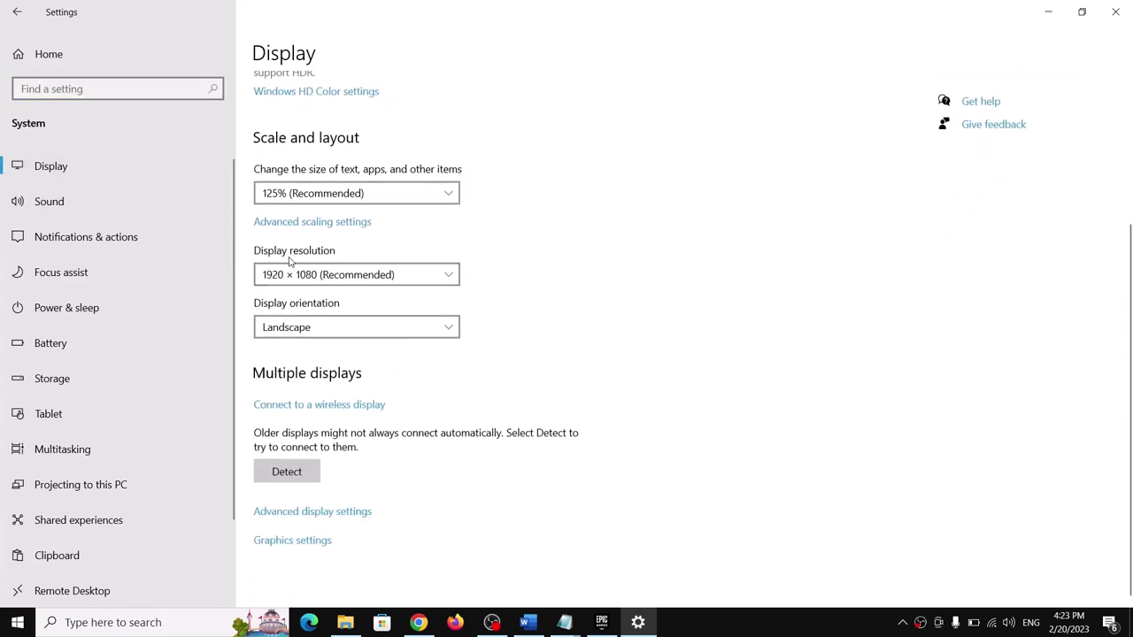
click(359, 274)
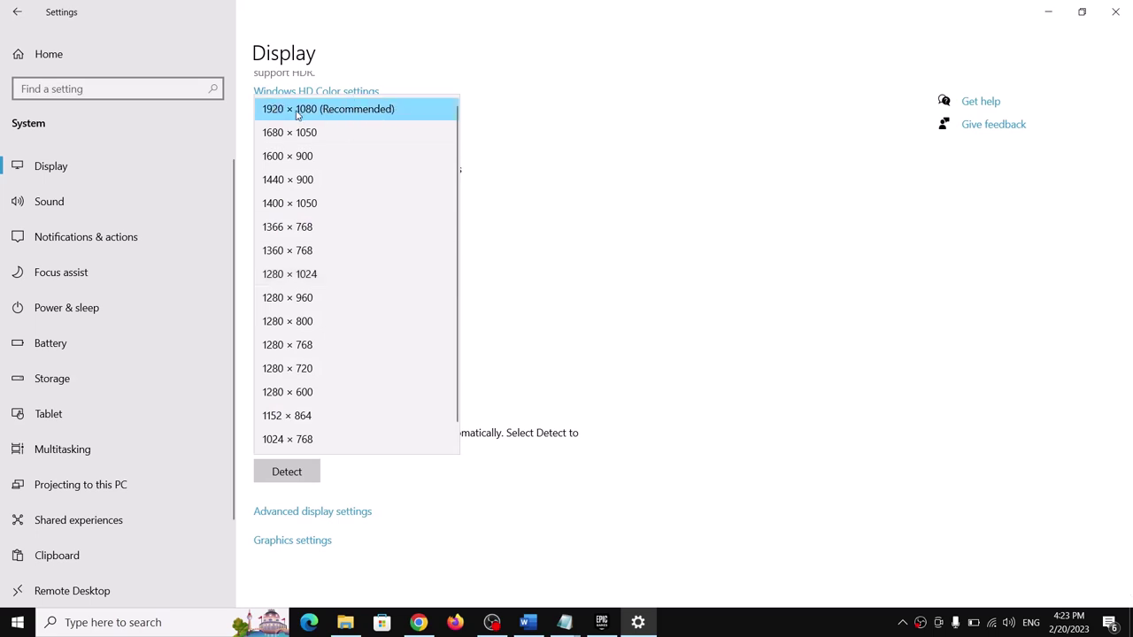
click(577, 127)
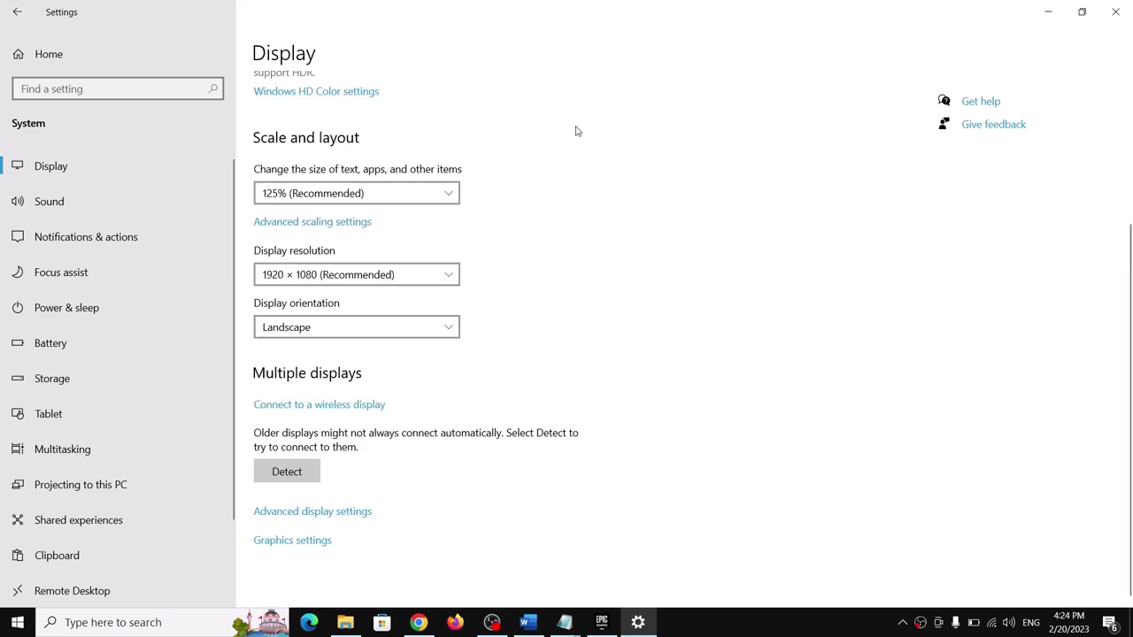
click(1116, 13)
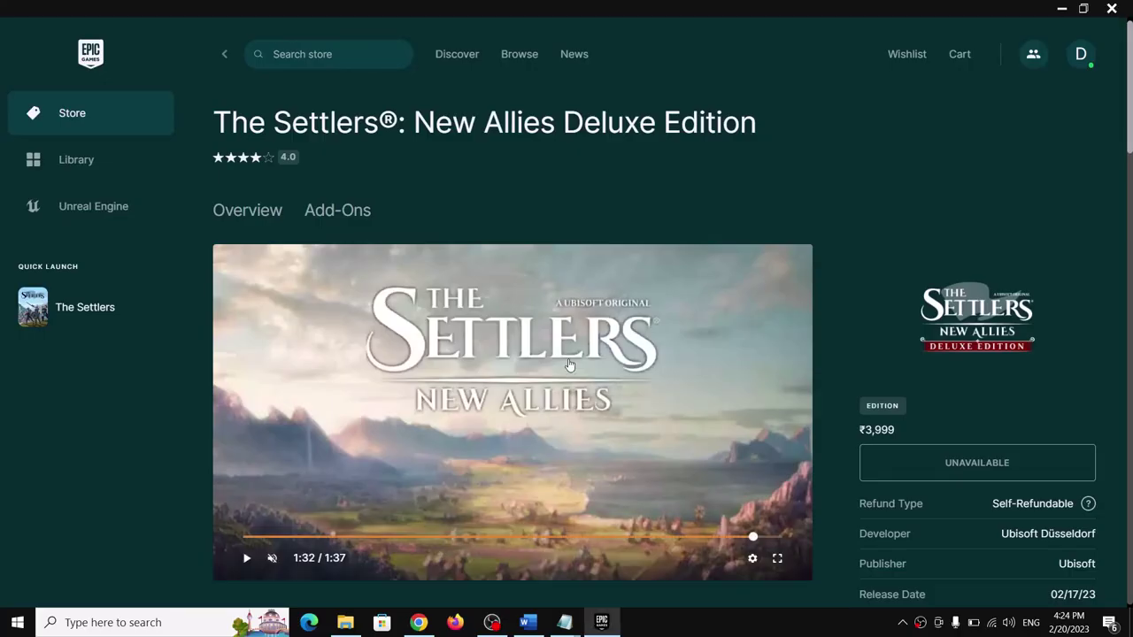
Return to the Word document, highlight the Step 2 text about verifying the game files, and minimize the document.
click(528, 622)
scroll(619, 310, down, 2)
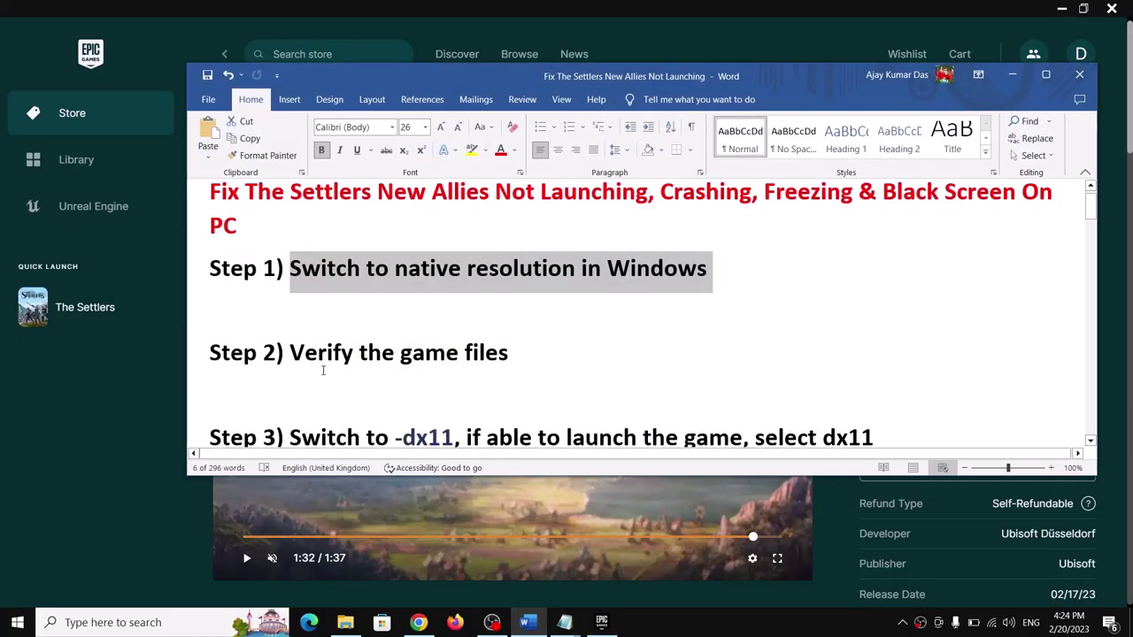
drag(289, 334, 600, 322)
scroll(600, 322, up, 1)
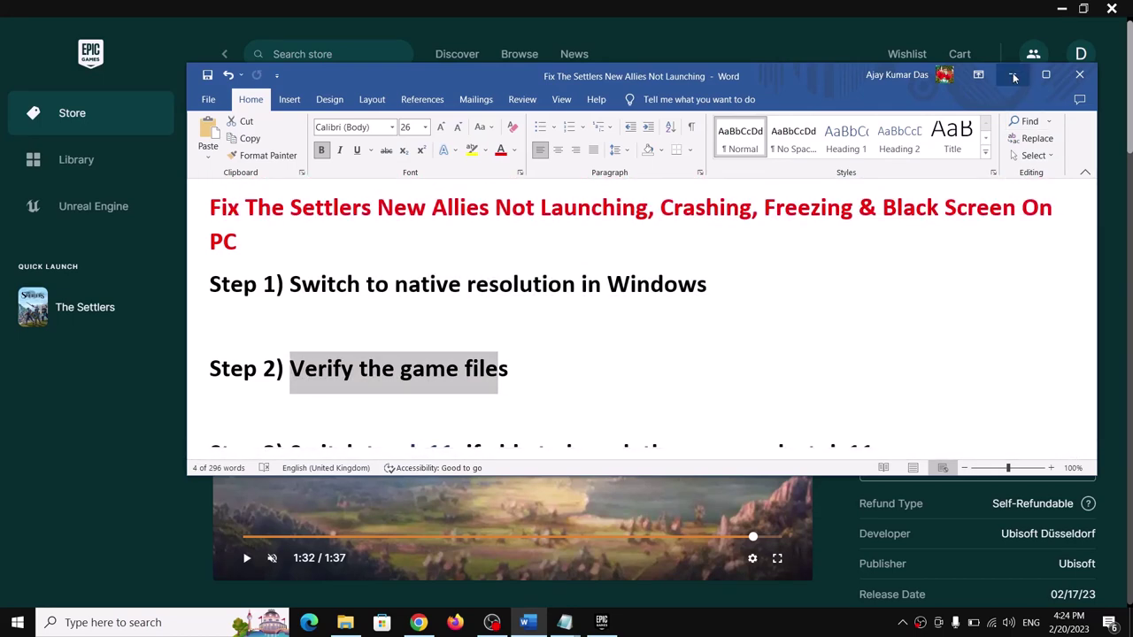
click(1011, 74)
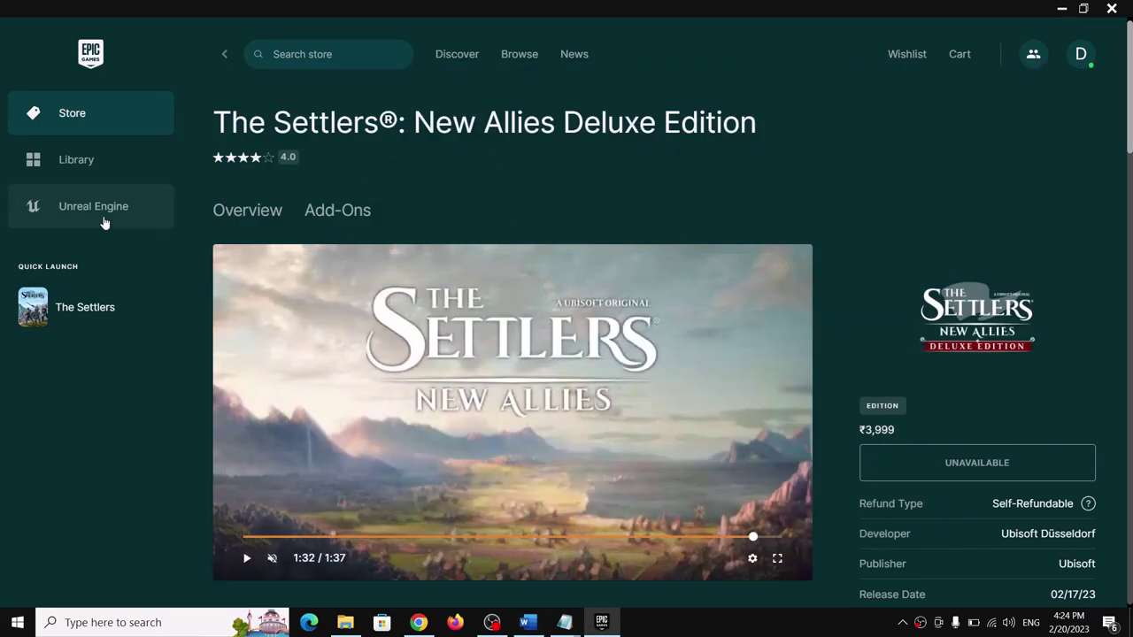
View the Manage options for The Settlers in the Epic Games library, including Verify Files, and close them.
click(77, 175)
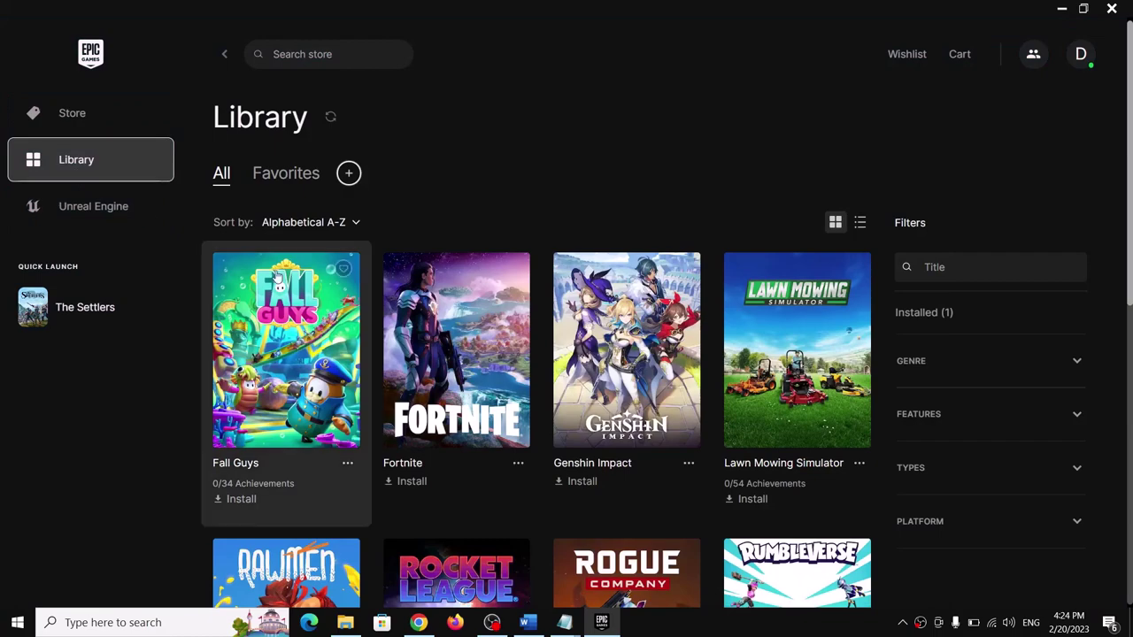
scroll(399, 421, down, 5)
scroll(433, 428, down, 2)
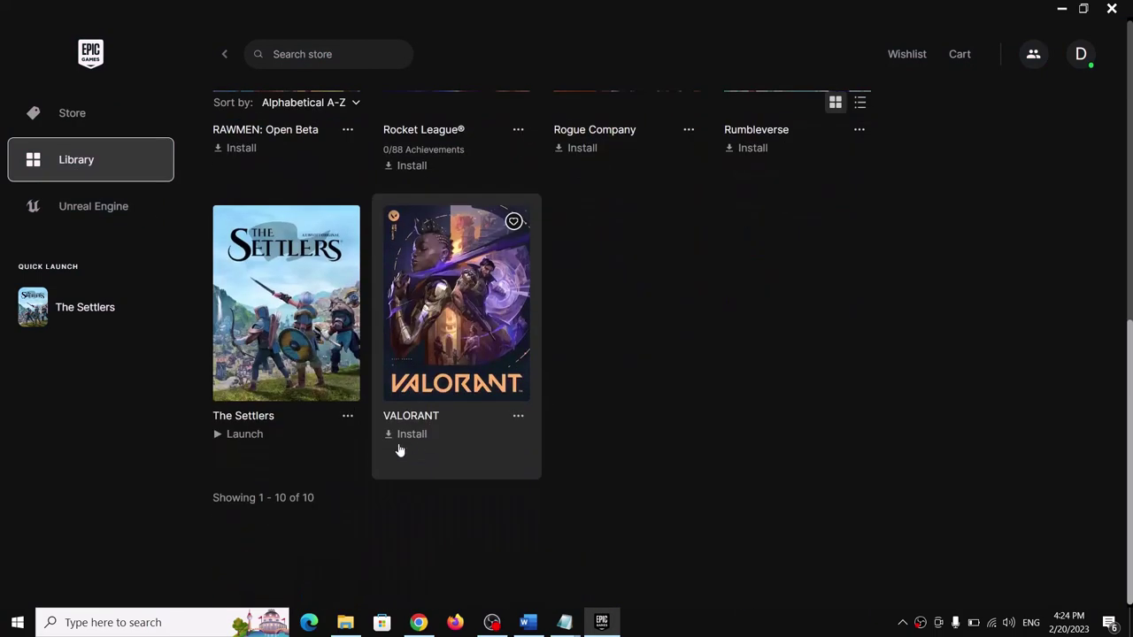
click(348, 419)
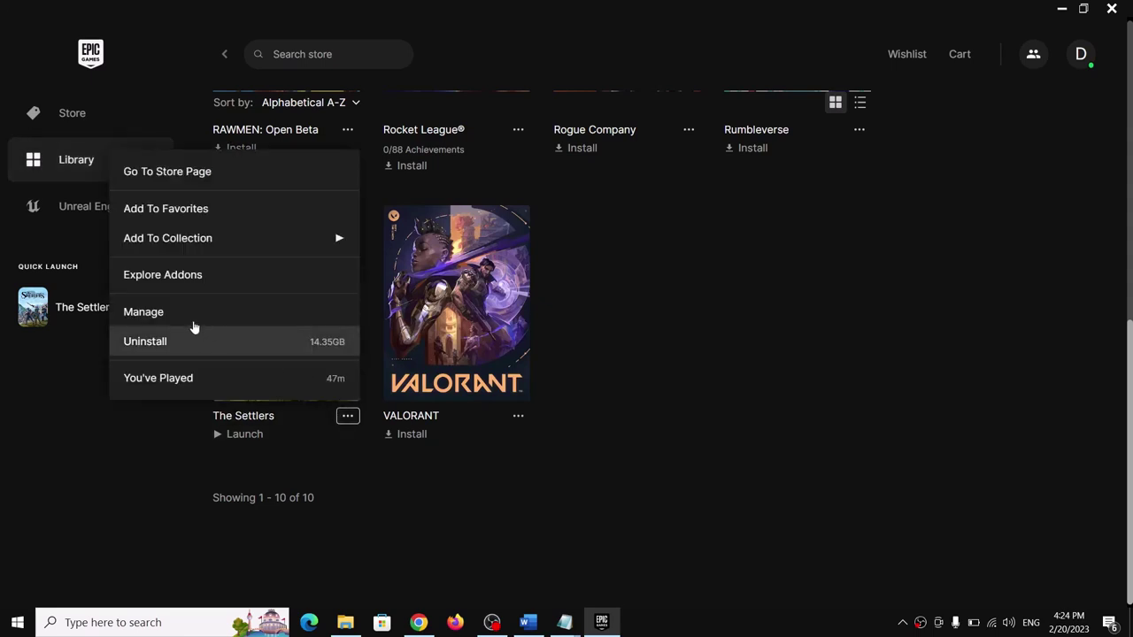
click(143, 312)
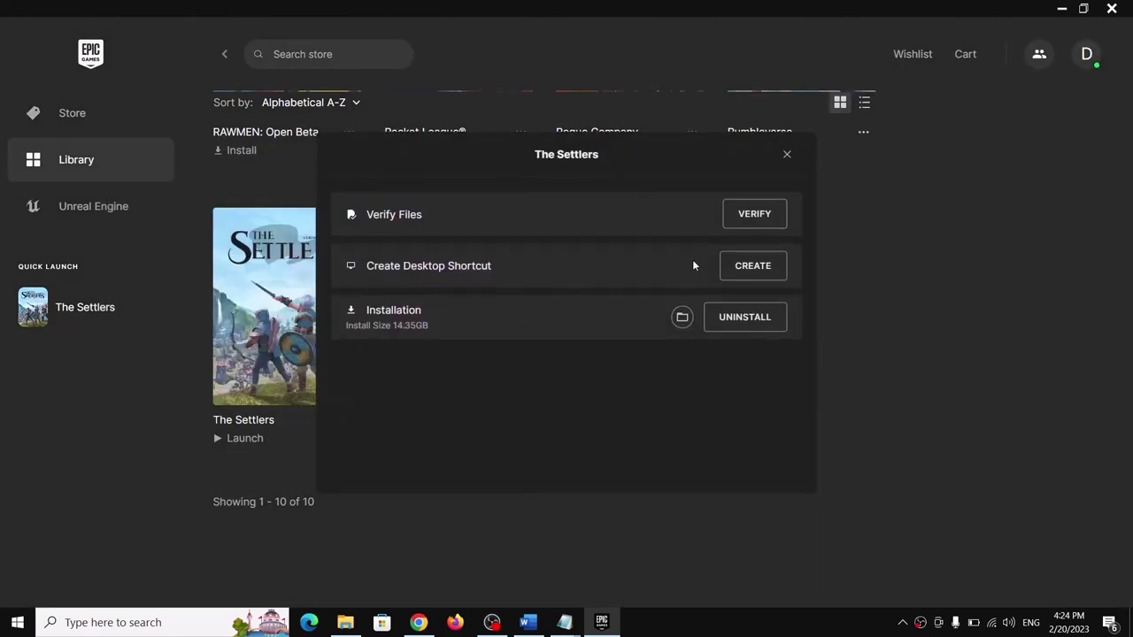
click(787, 157)
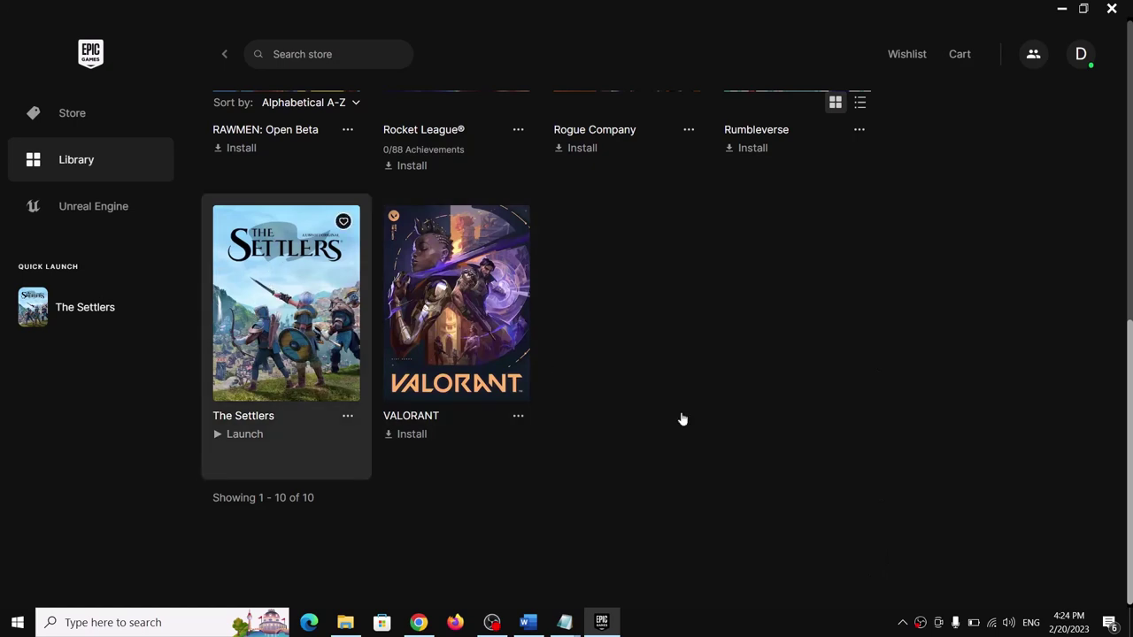
Switch to Ubisoft Connect and view the Verify files option for the installed The Settlers: New Allies, leaving it unused.
click(903, 626)
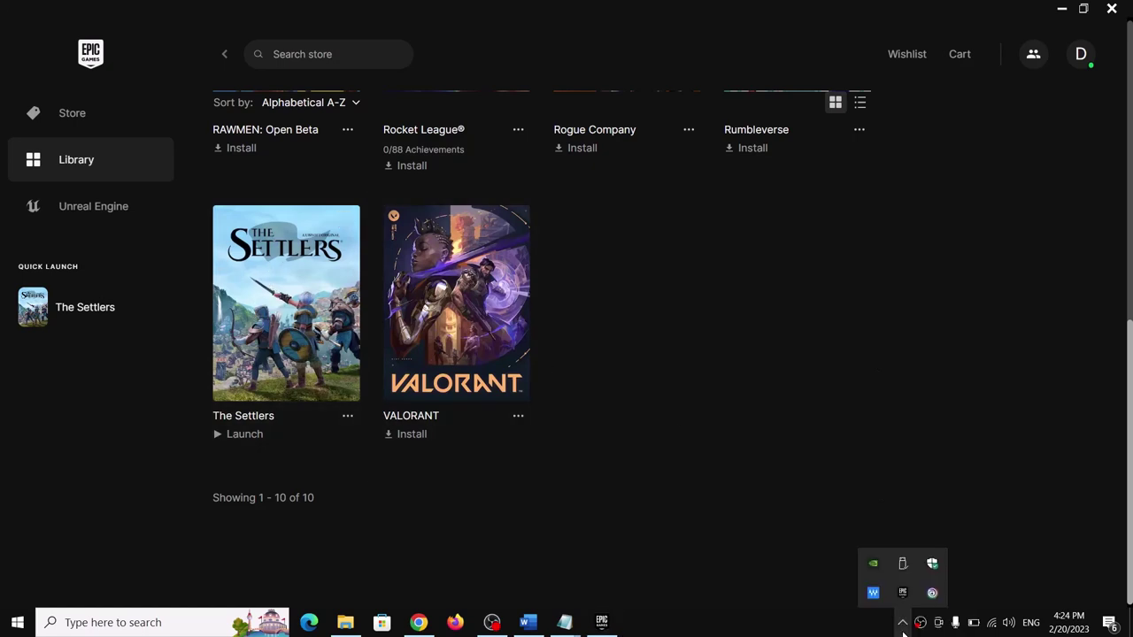
click(934, 594)
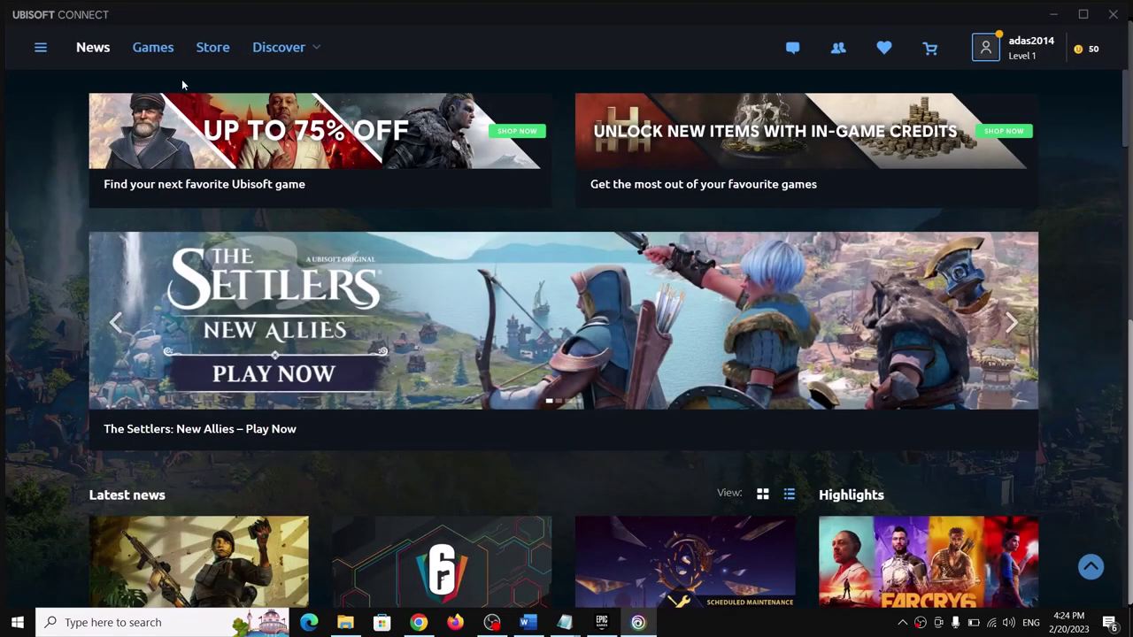
click(164, 51)
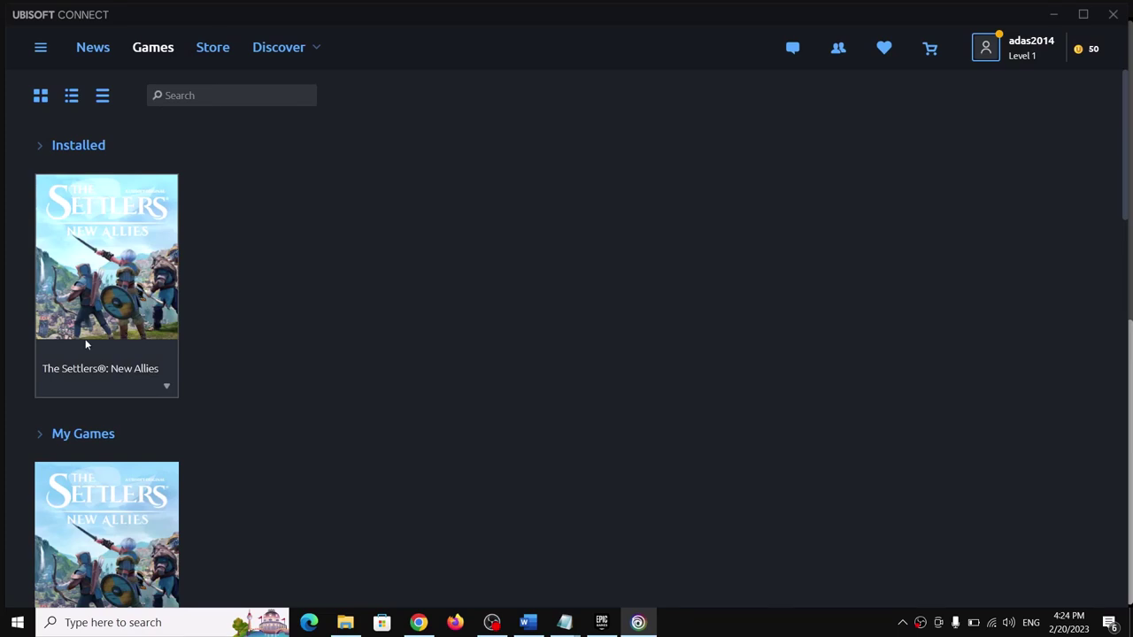
click(169, 390)
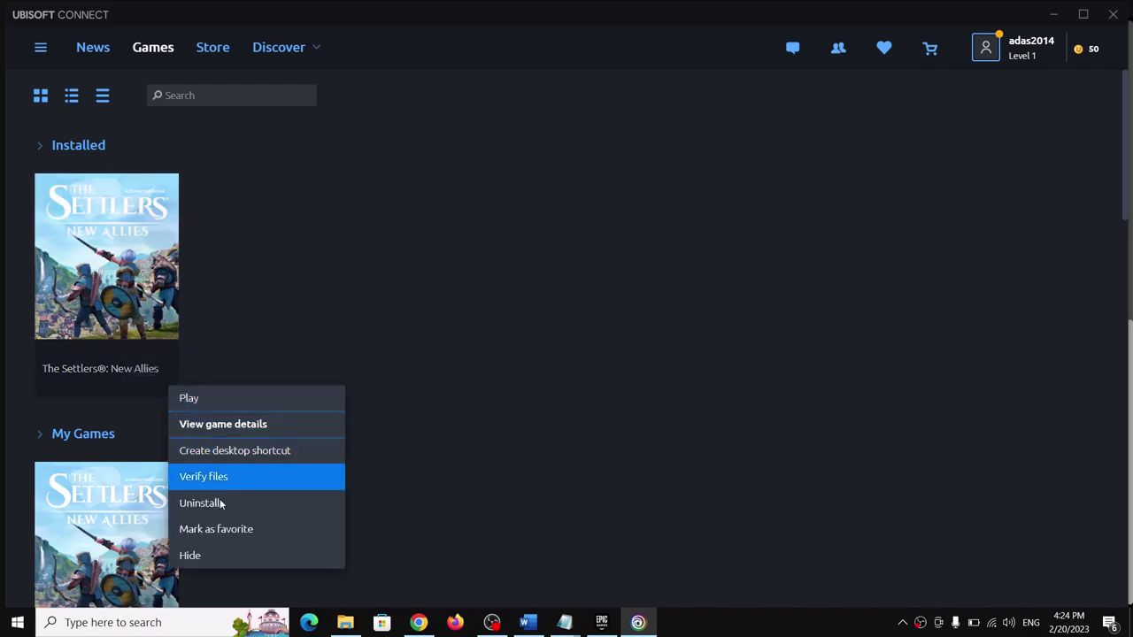
click(661, 359)
Switch to the Word document, highlight "Switch to -dx11" in Step 3, and dismiss the low battery notice.
click(528, 622)
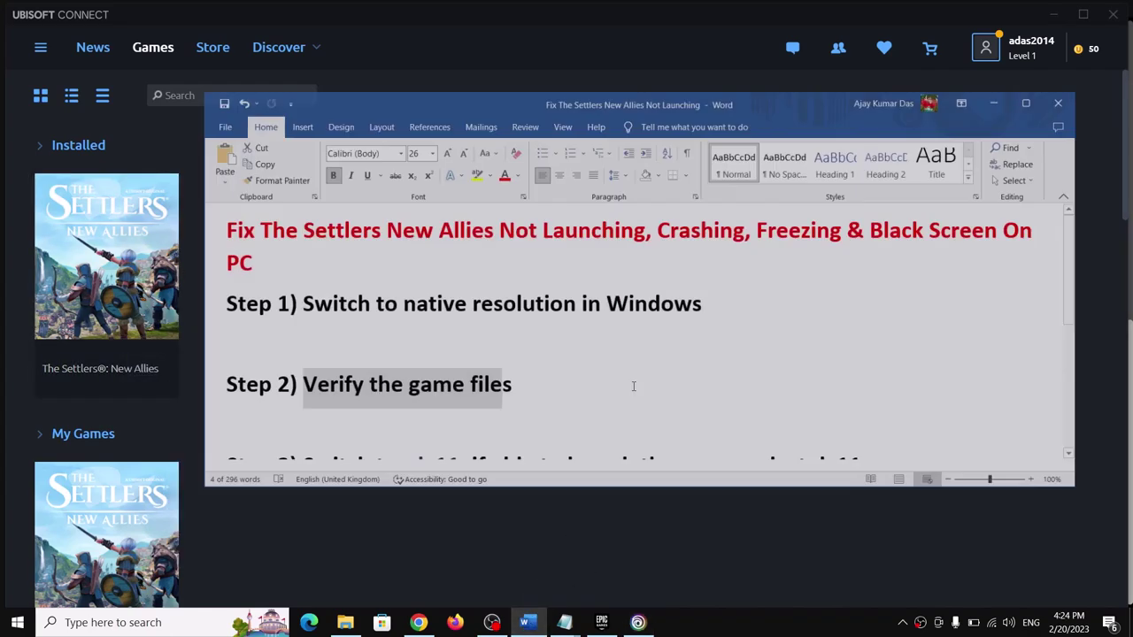
scroll(412, 337, down, 2)
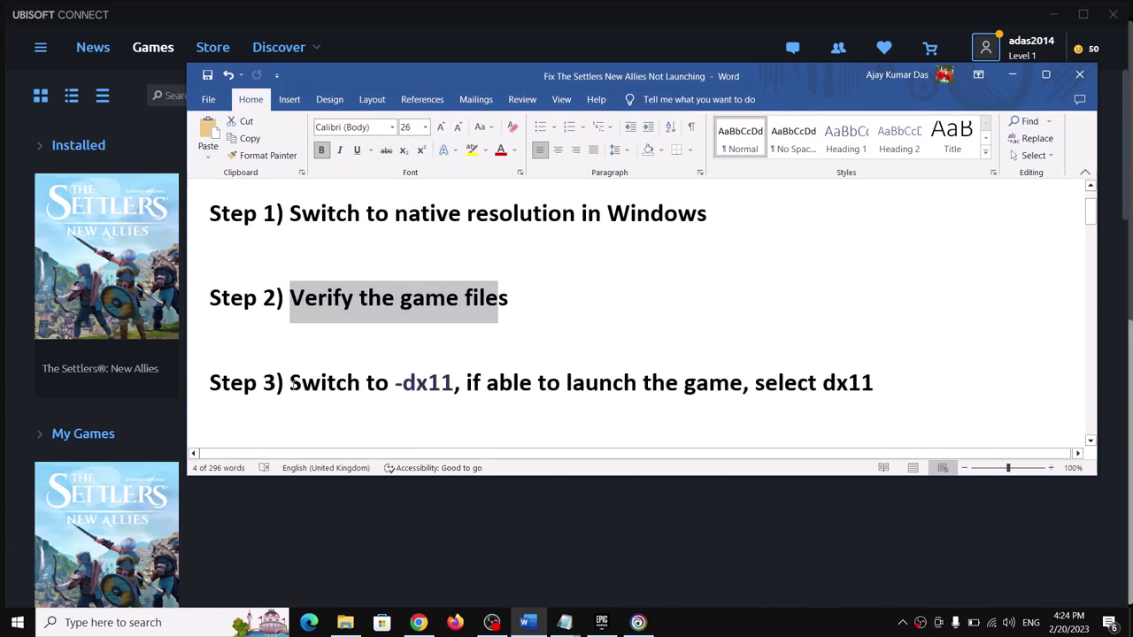
drag(290, 384, 455, 386)
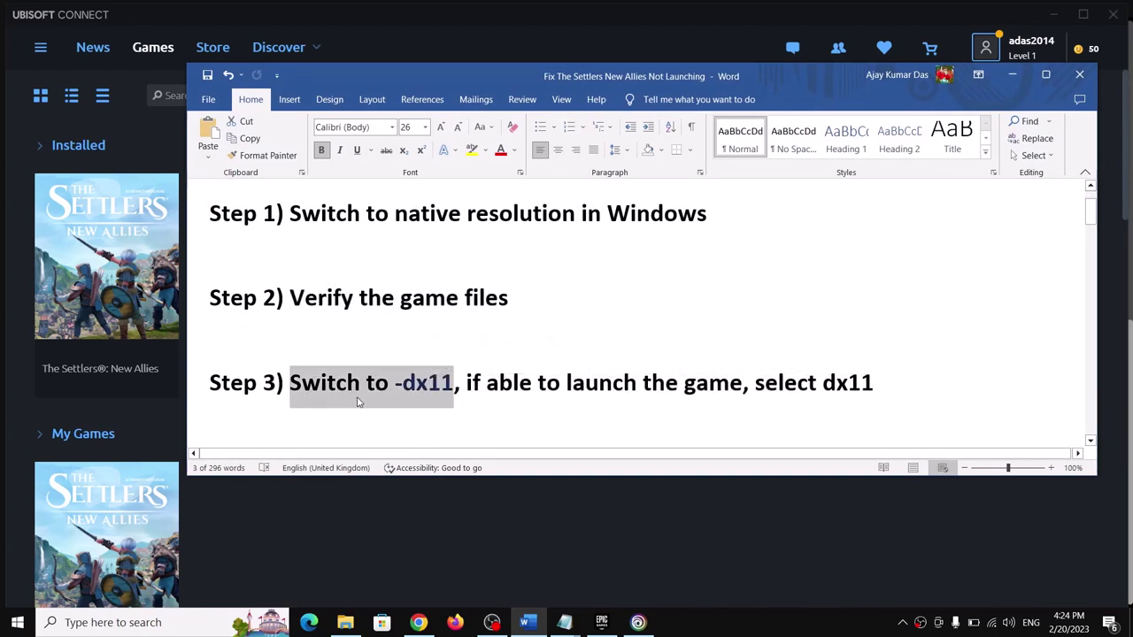
click(531, 425)
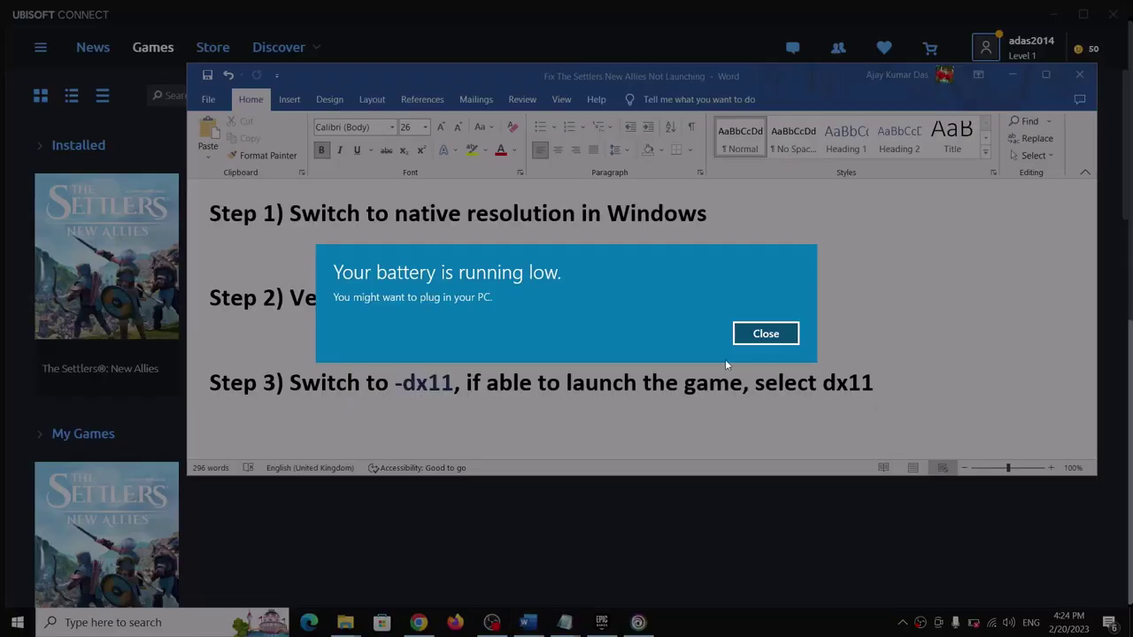
click(785, 335)
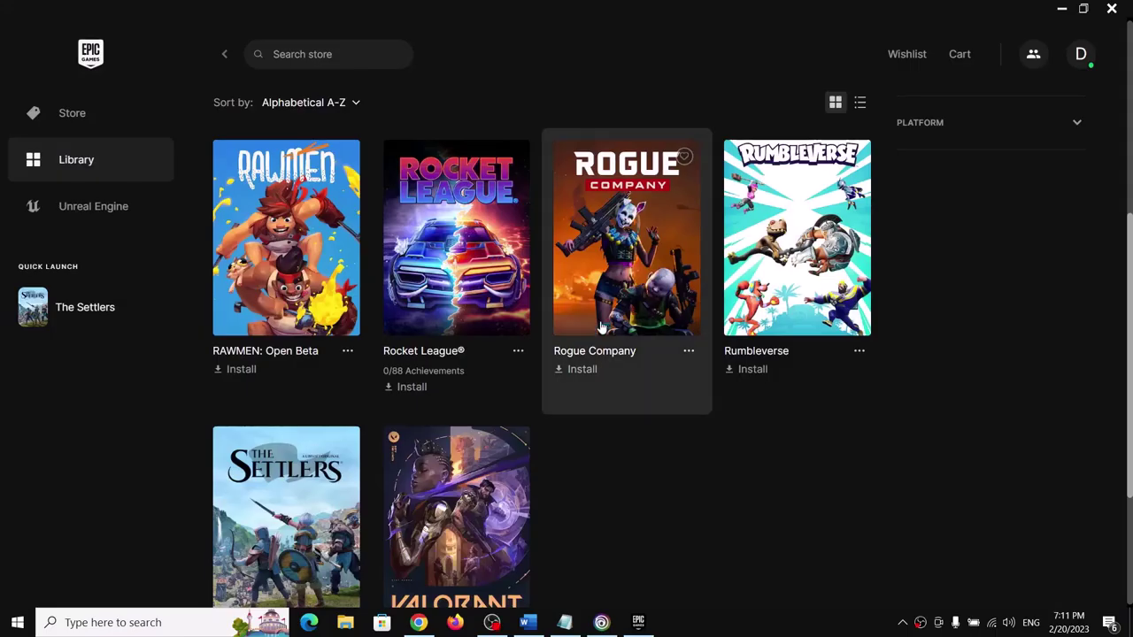
In the Epic Games Launcher settings, set the additional command line arguments for The Settlers to -dx11.
click(1083, 56)
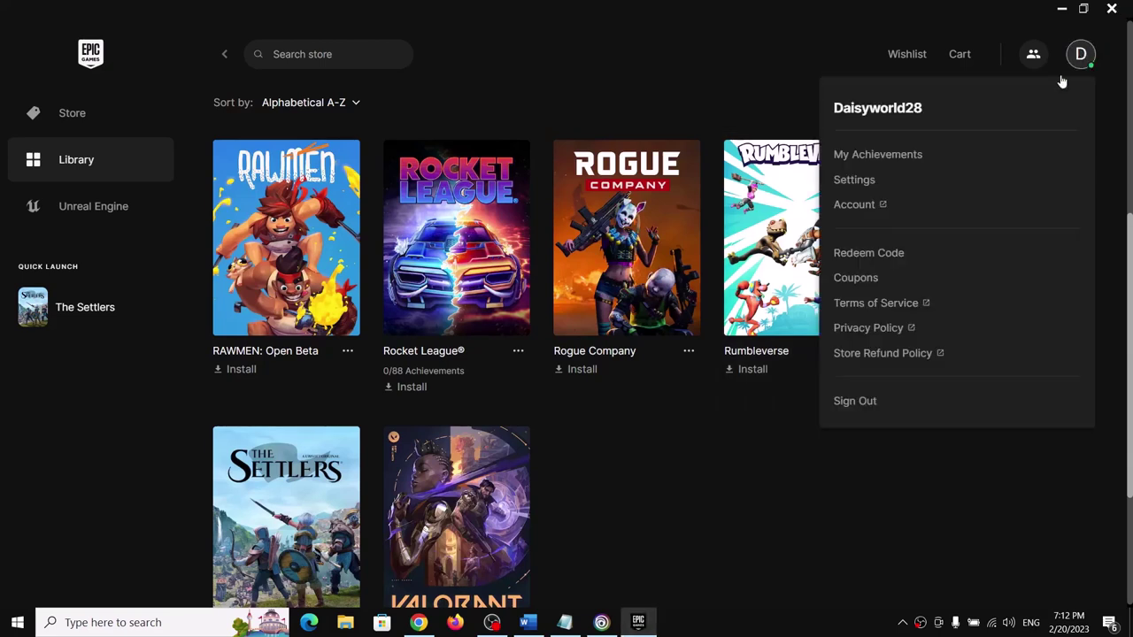
click(854, 180)
scroll(182, 386, down, 5)
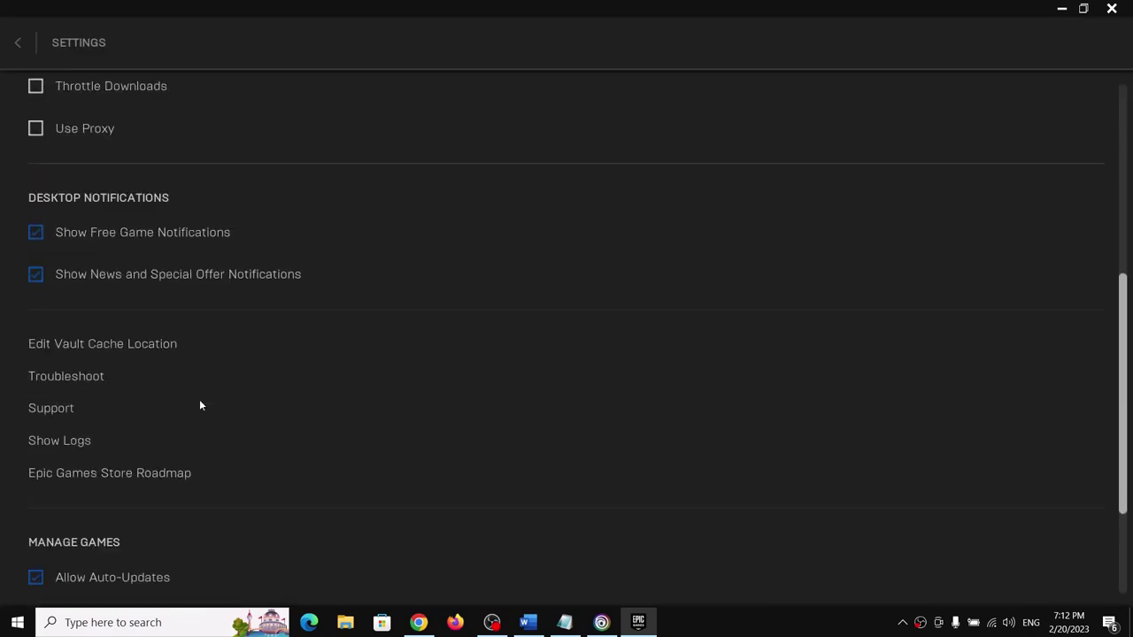
scroll(200, 416, down, 3)
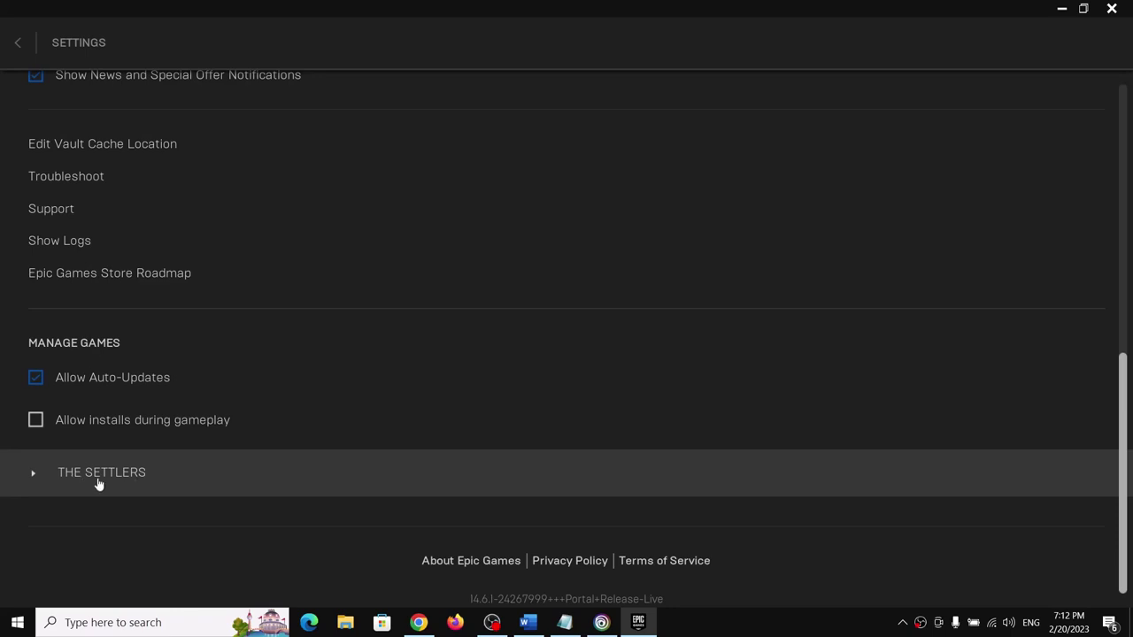
click(33, 484)
scroll(225, 469, down, 1)
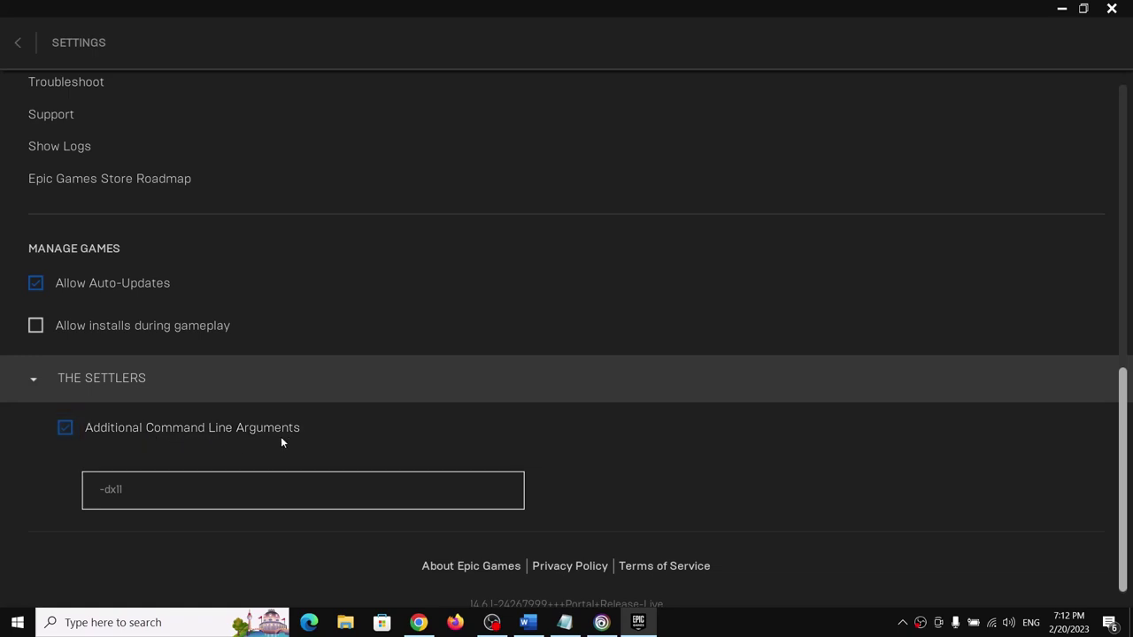
drag(145, 487, 1, 488)
click(217, 490)
drag(218, 490, 1, 488)
text(-dx11)
click(52, 54)
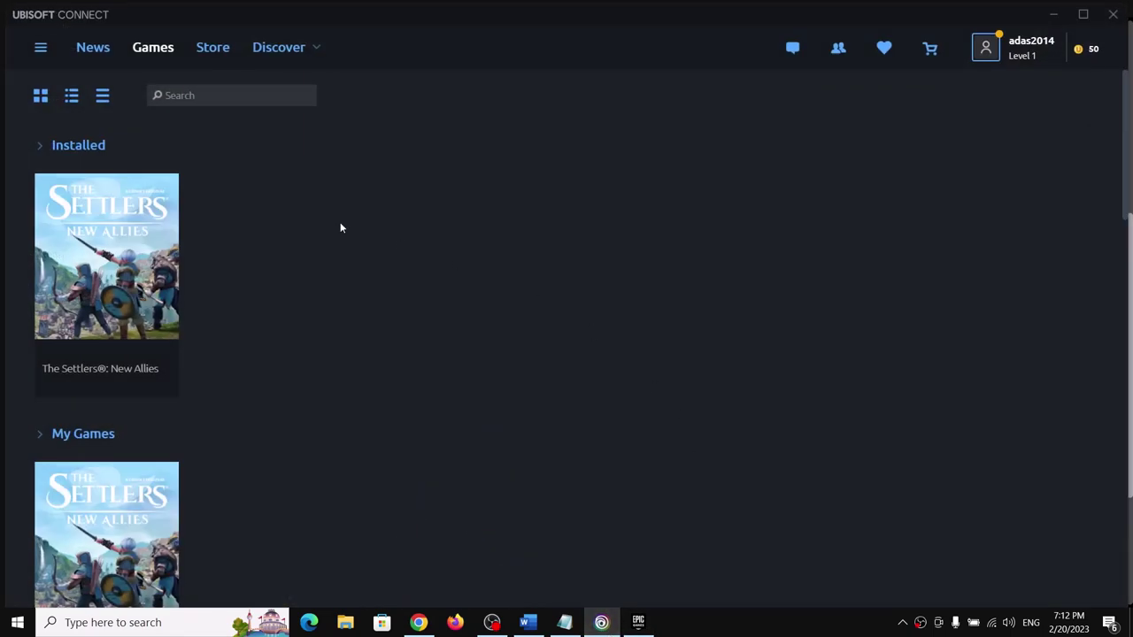
In Ubisoft Connect, set the game launch arguments in the properties of The Settlers: New Allies to -dx11 and save them.
click(168, 386)
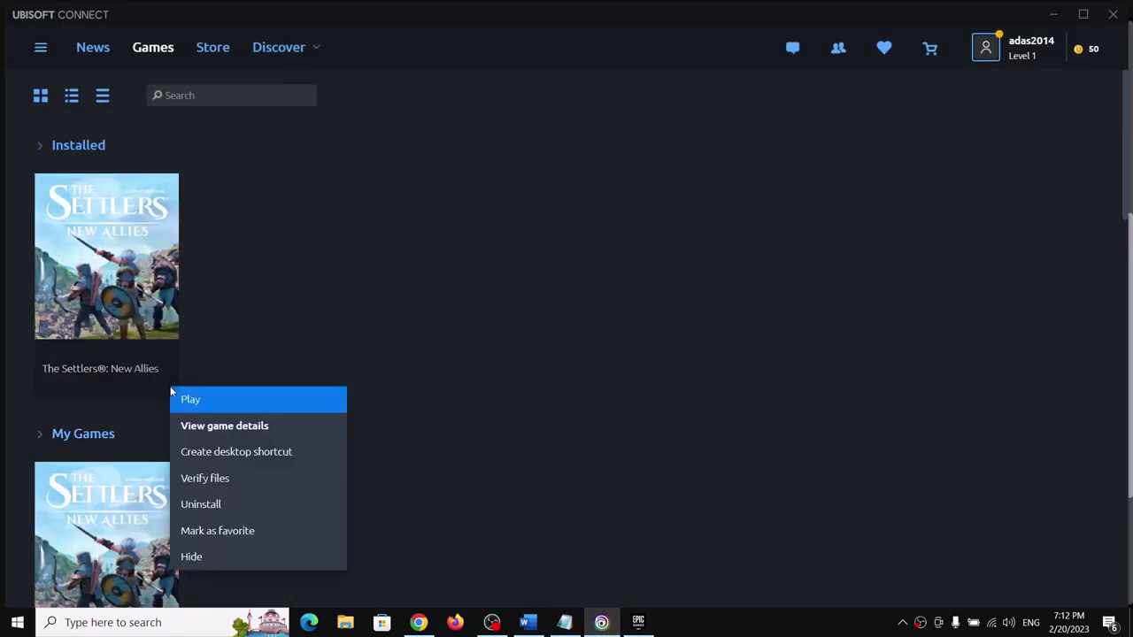
click(238, 428)
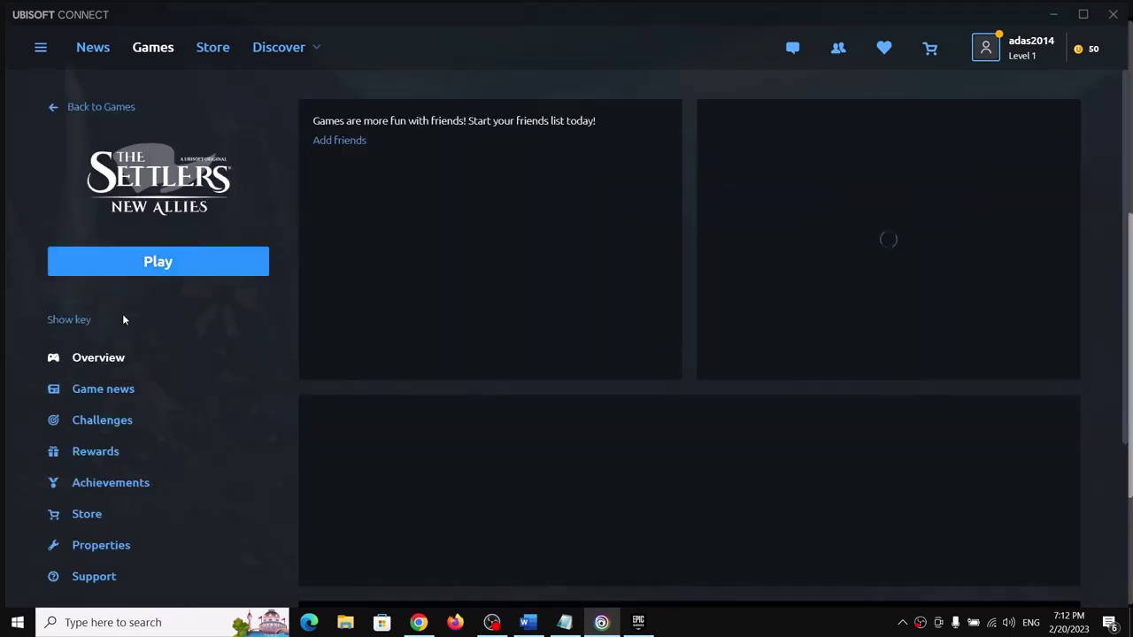
click(105, 549)
scroll(522, 447, down, 2)
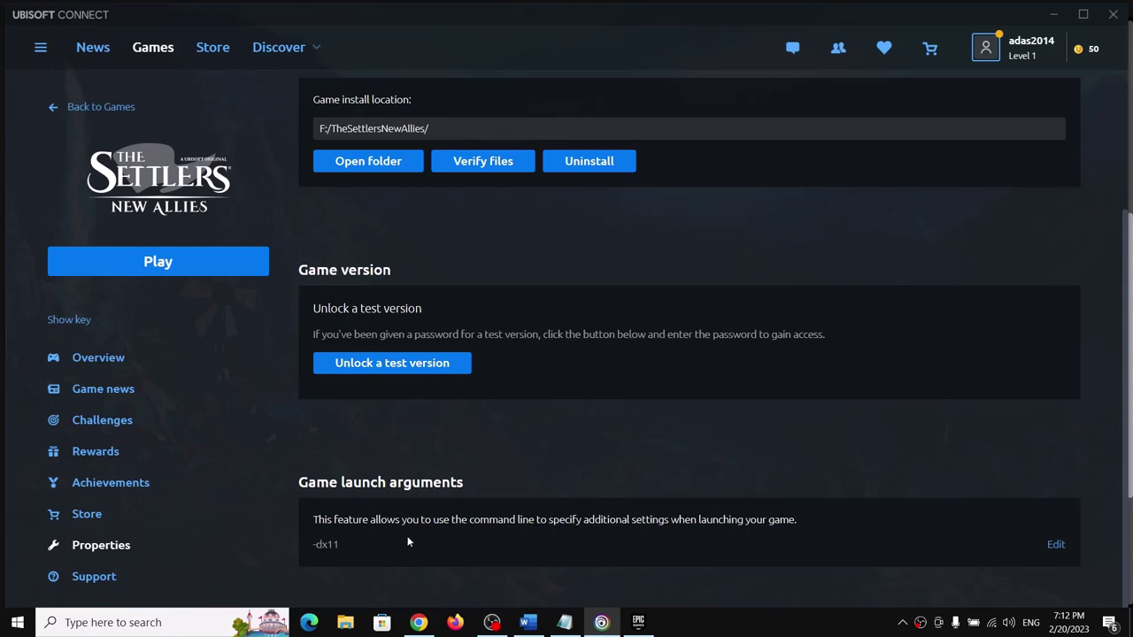
click(1055, 545)
key(ctrl+a)
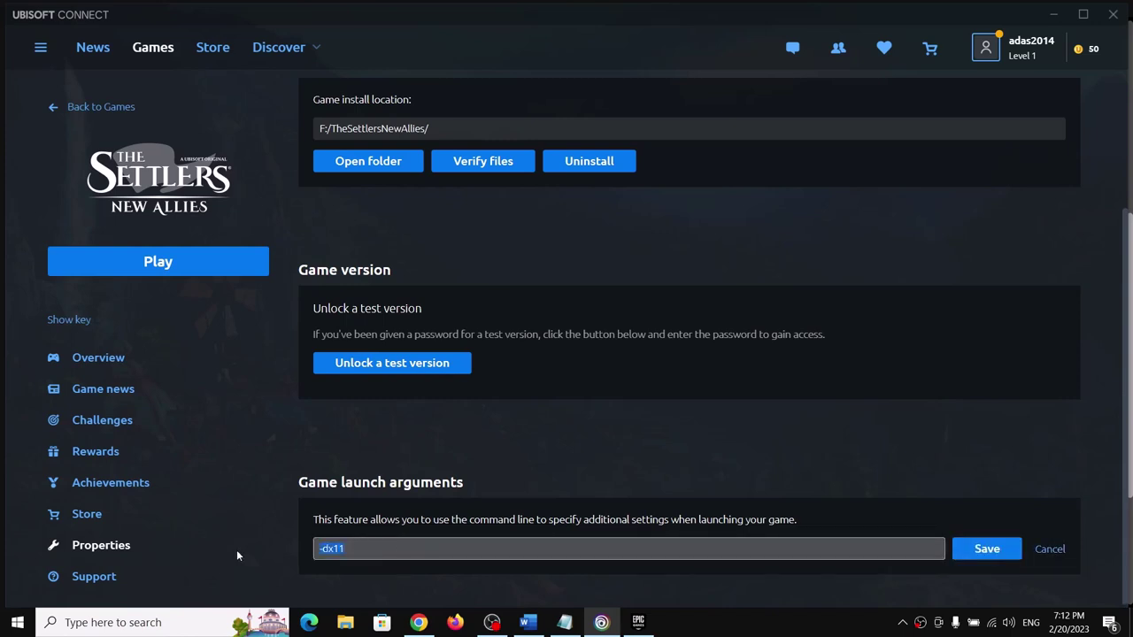
text(-dx11)
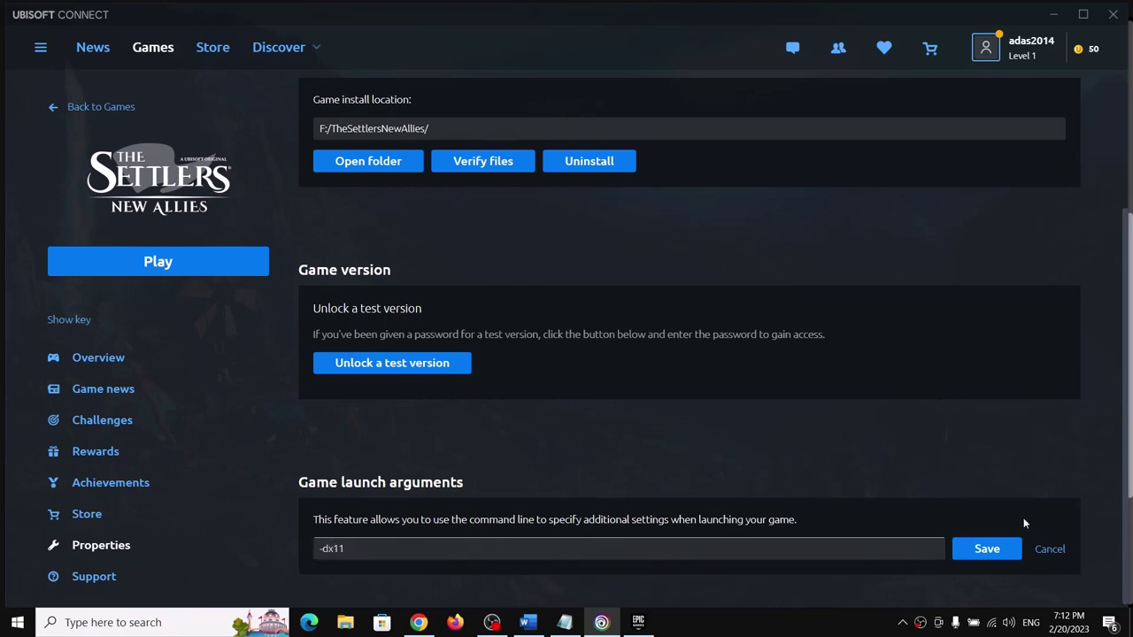
click(986, 550)
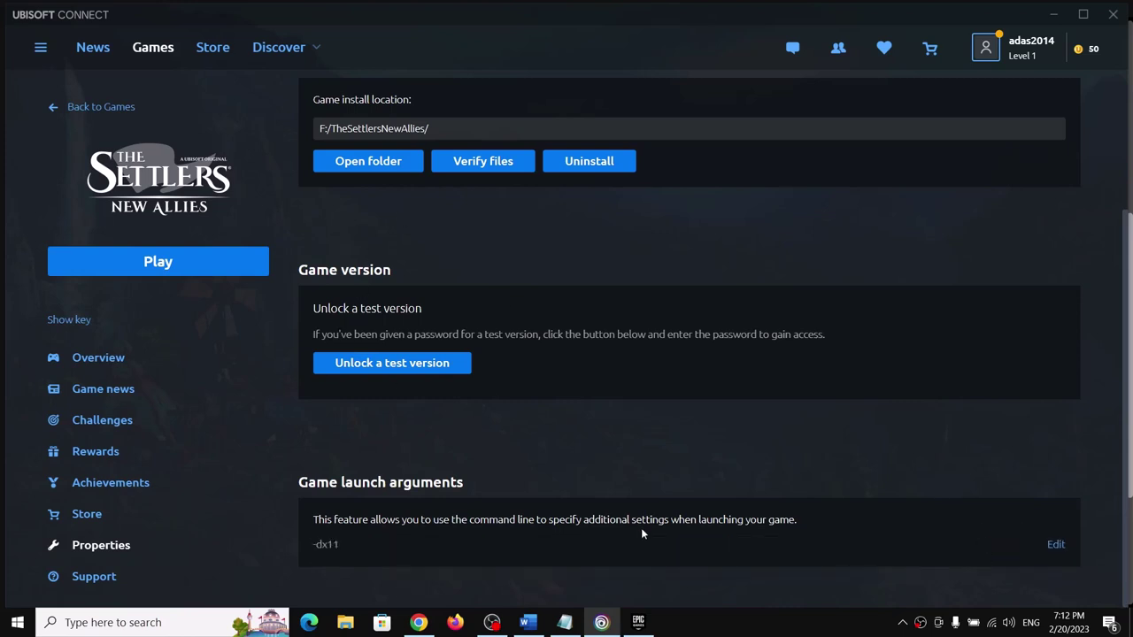
Switch to the Word document and highlight "select dx11" in Step 3.
click(529, 622)
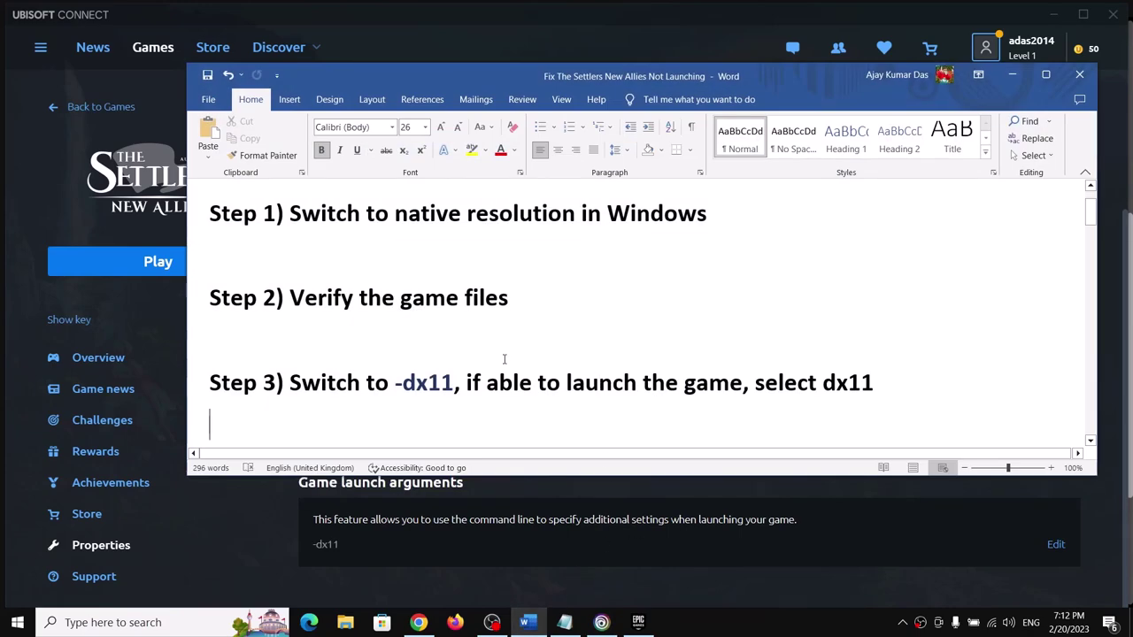
drag(466, 389, 849, 395)
click(848, 394)
drag(757, 387, 911, 389)
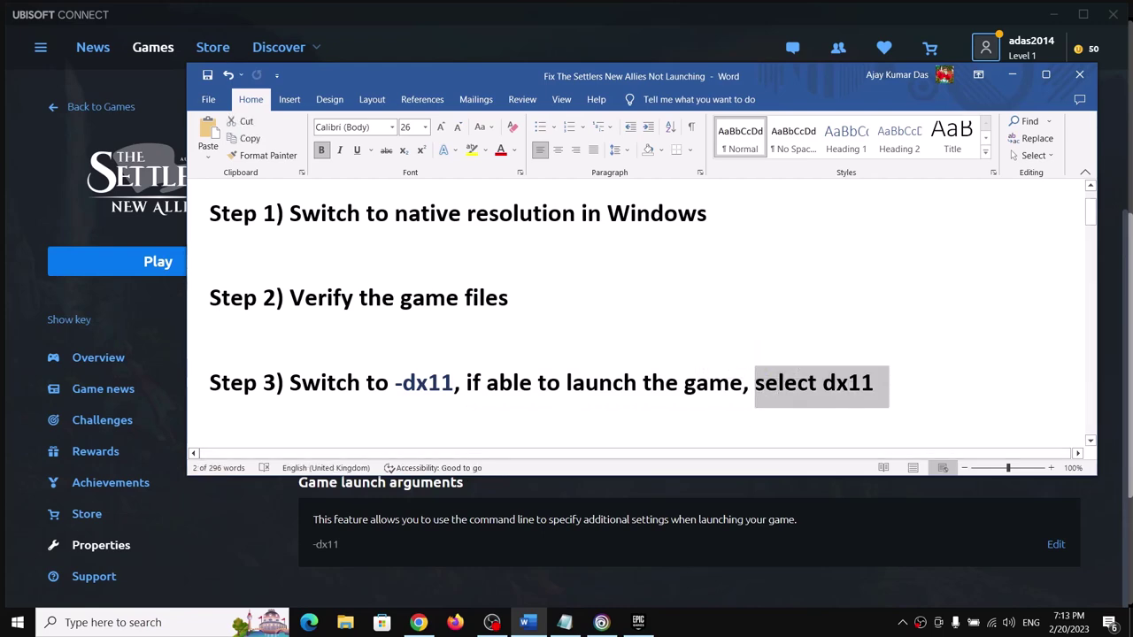
click(832, 630)
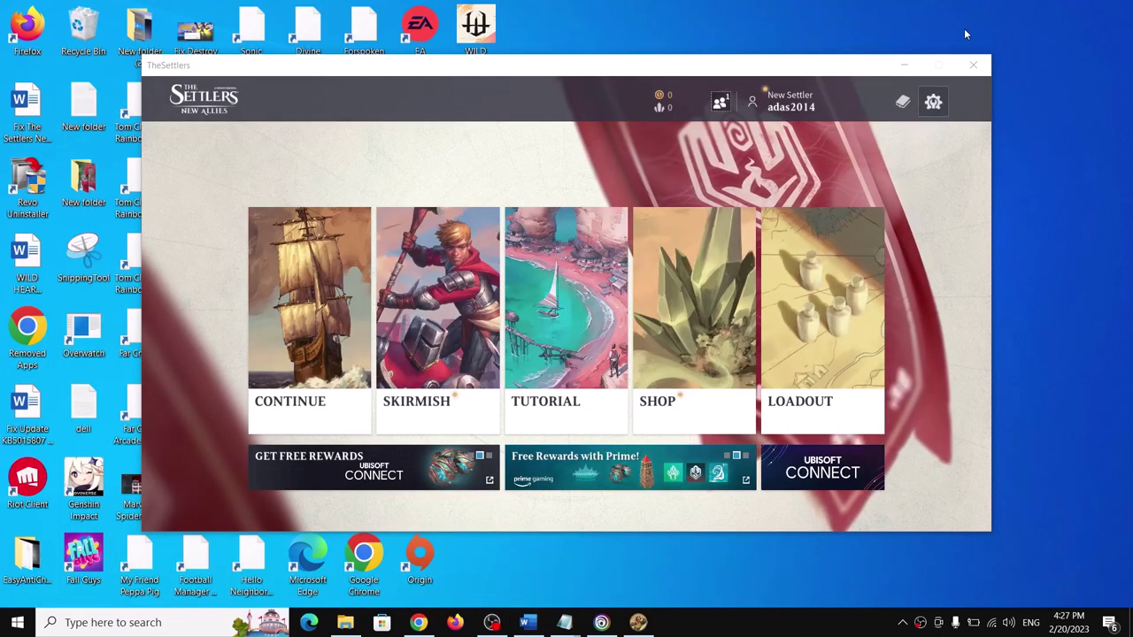
In the graphics settings of The Settlers, switch DirectX to DX12 and return it to DX11.
click(933, 103)
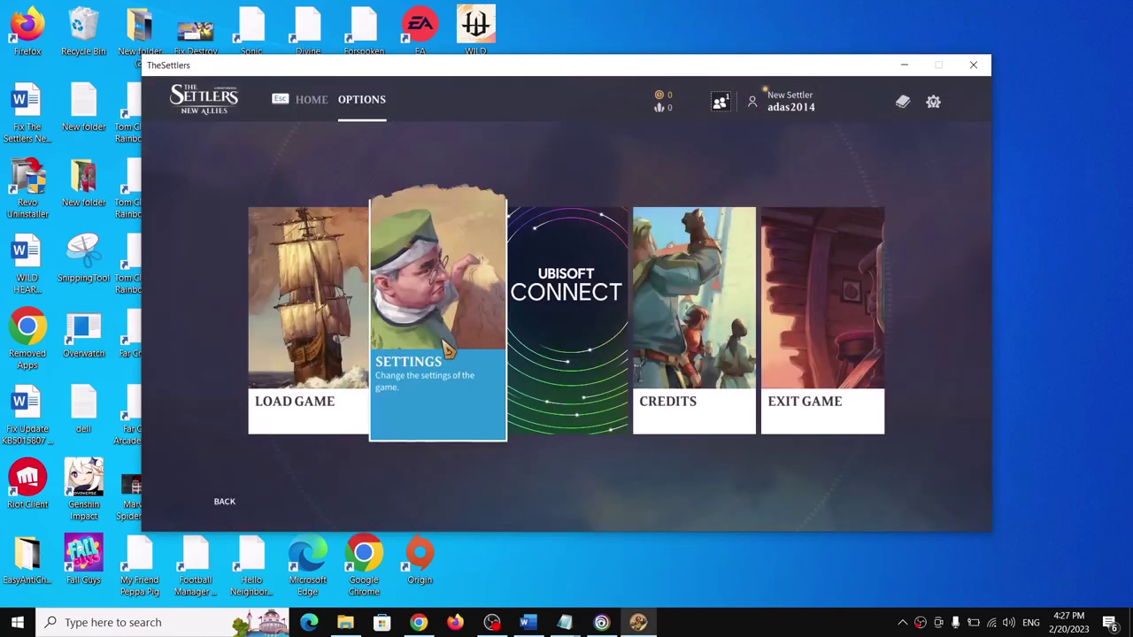
click(447, 345)
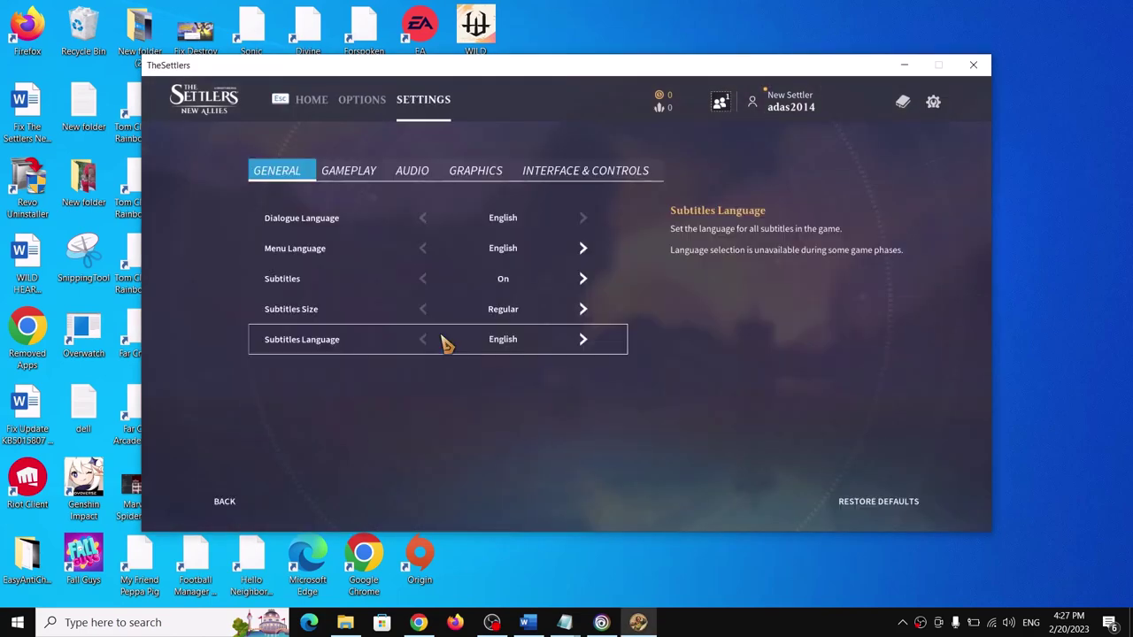
click(465, 182)
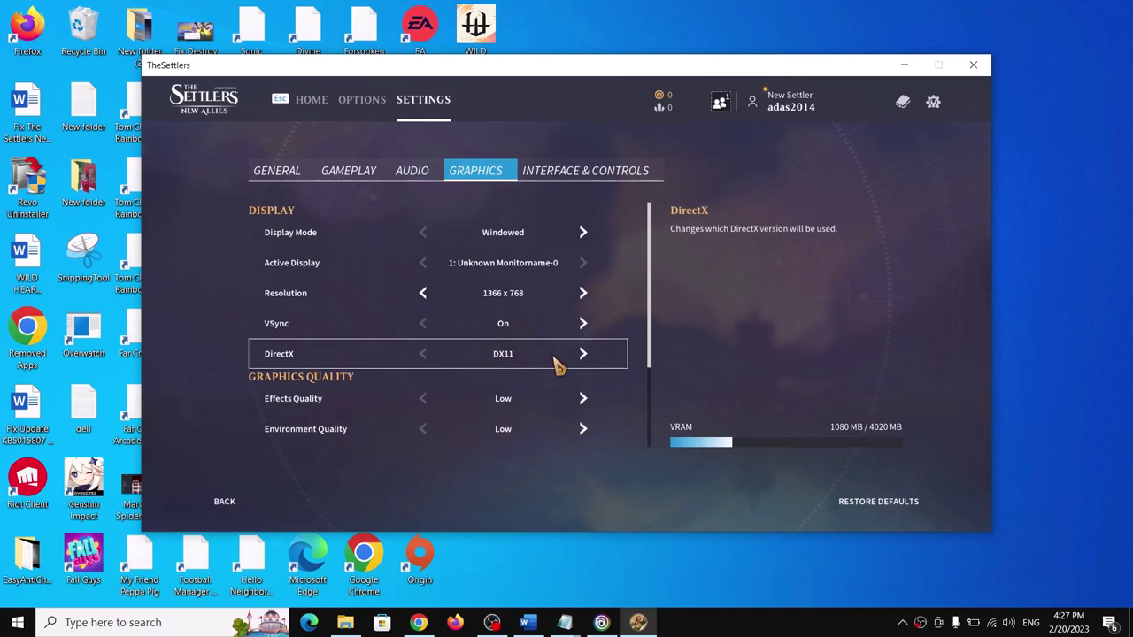
click(584, 354)
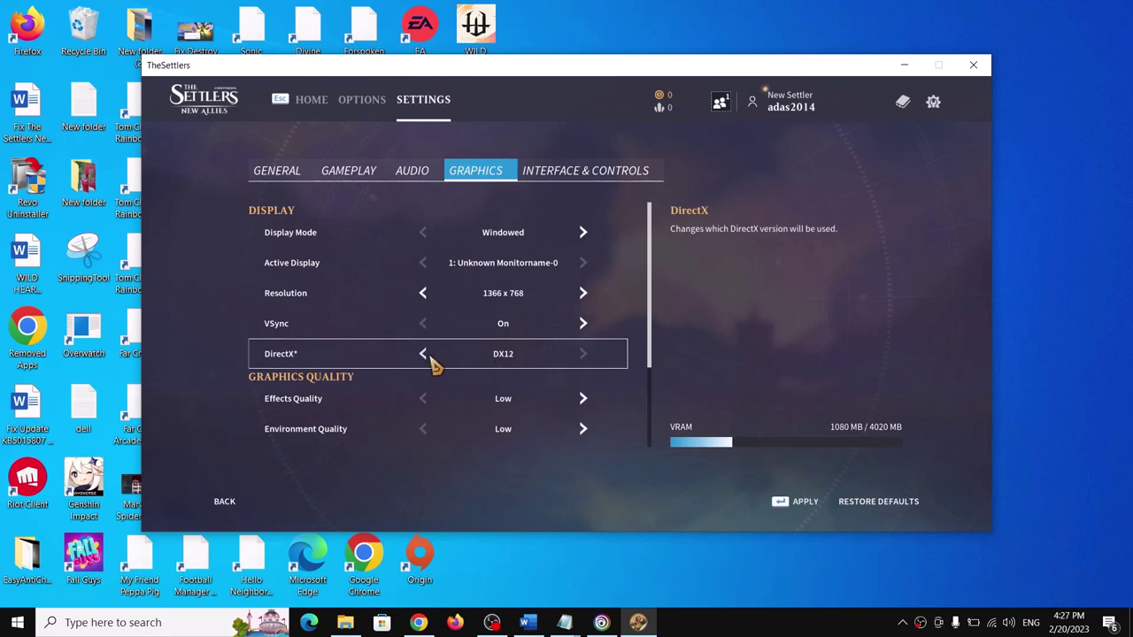
click(425, 356)
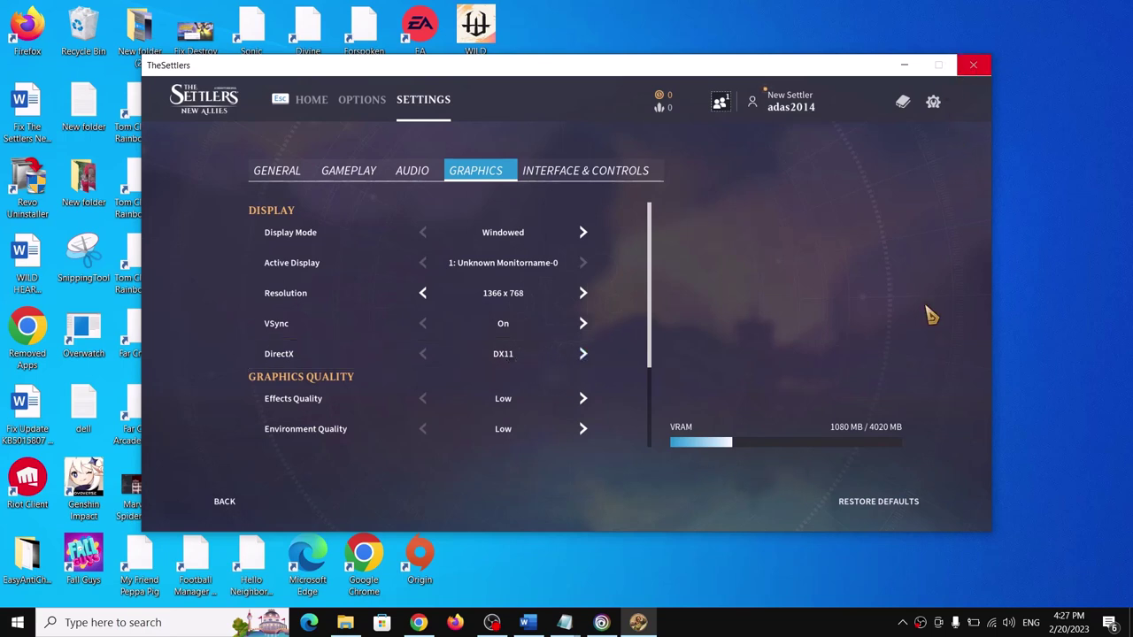
click(798, 633)
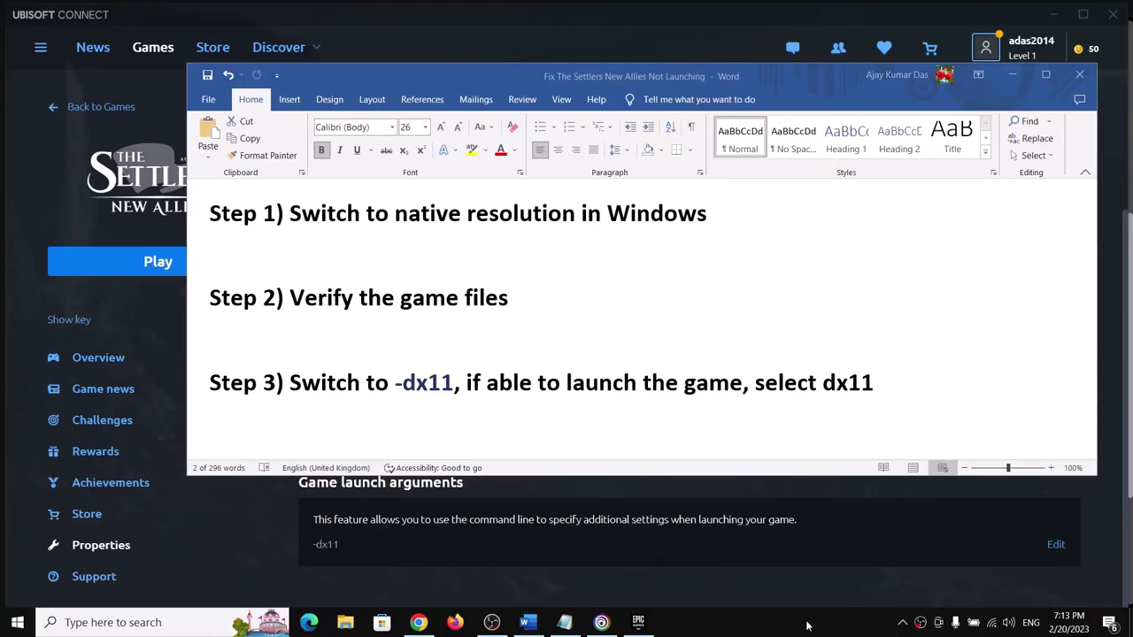
In the Word document, highlight "select dx11" in Step 3 and the run-as-administrator instruction in Step 4, and minimize the document.
drag(755, 382, 888, 384)
scroll(378, 387, down, 3)
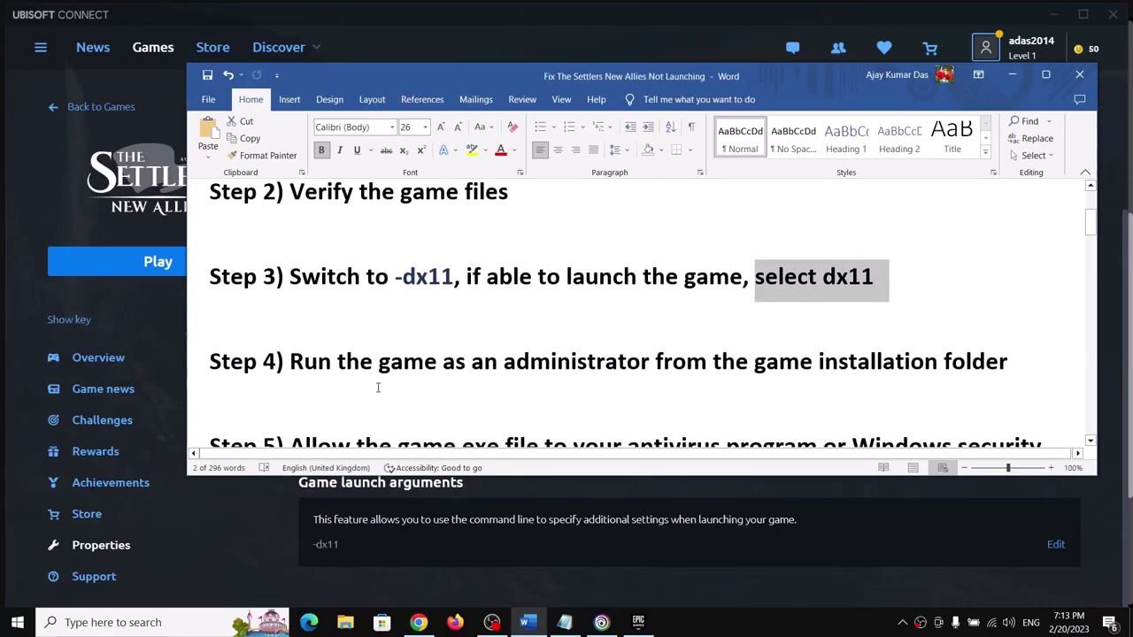
drag(314, 363, 960, 361)
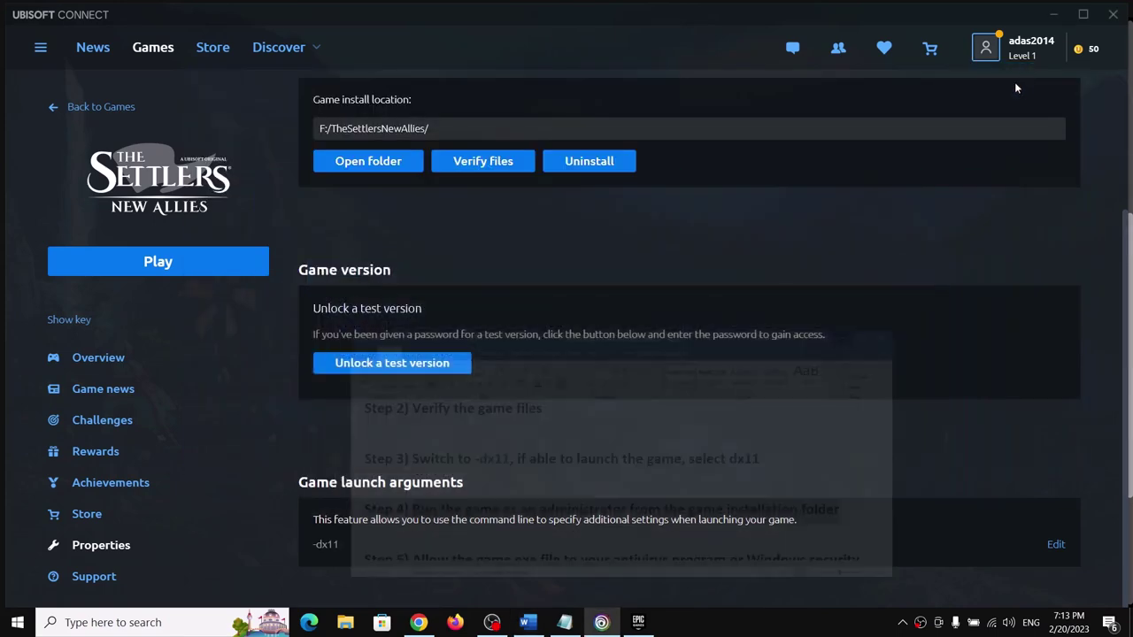
click(1012, 74)
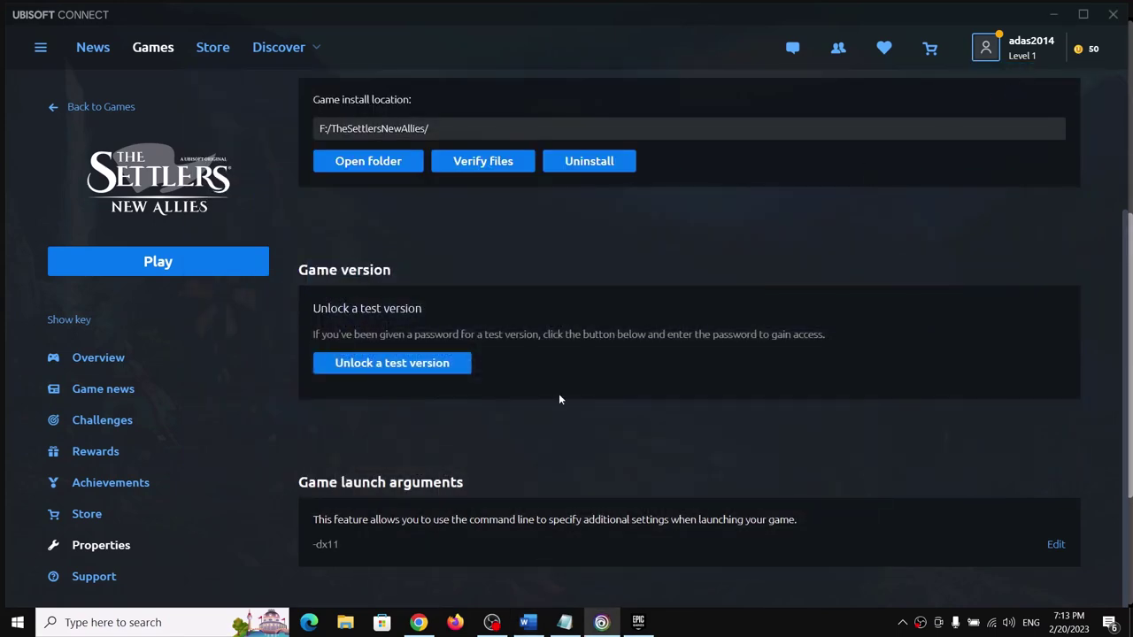
Open the TheSettlersNewAllies installation folder from the game's local files section in Ubisoft Connect.
scroll(567, 416, up, 2)
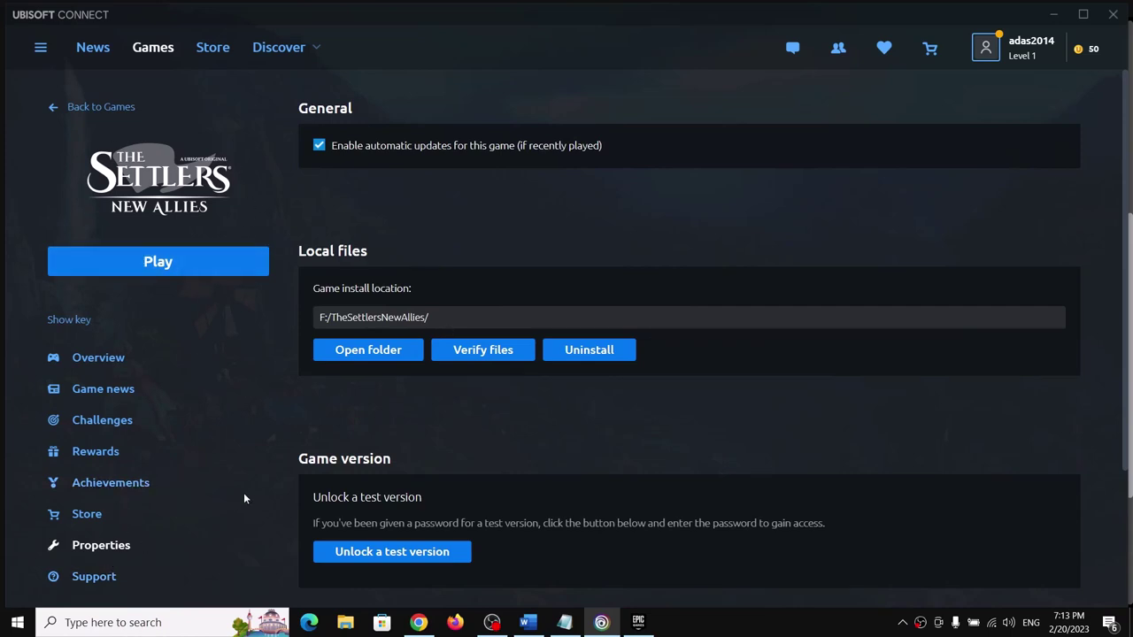
click(370, 357)
click(355, 354)
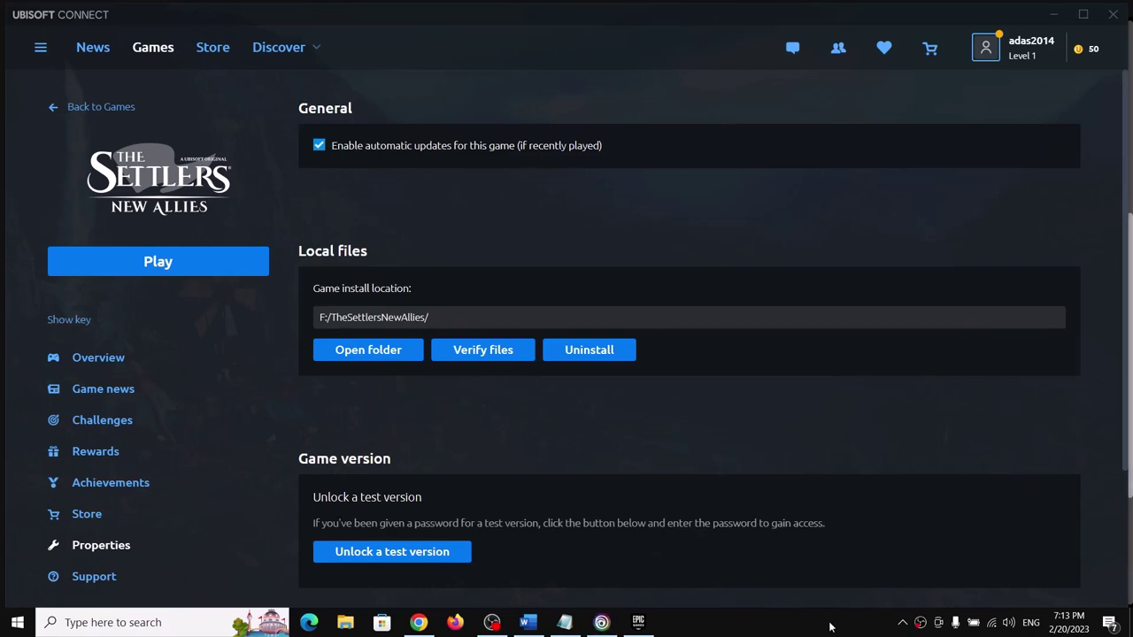
click(359, 352)
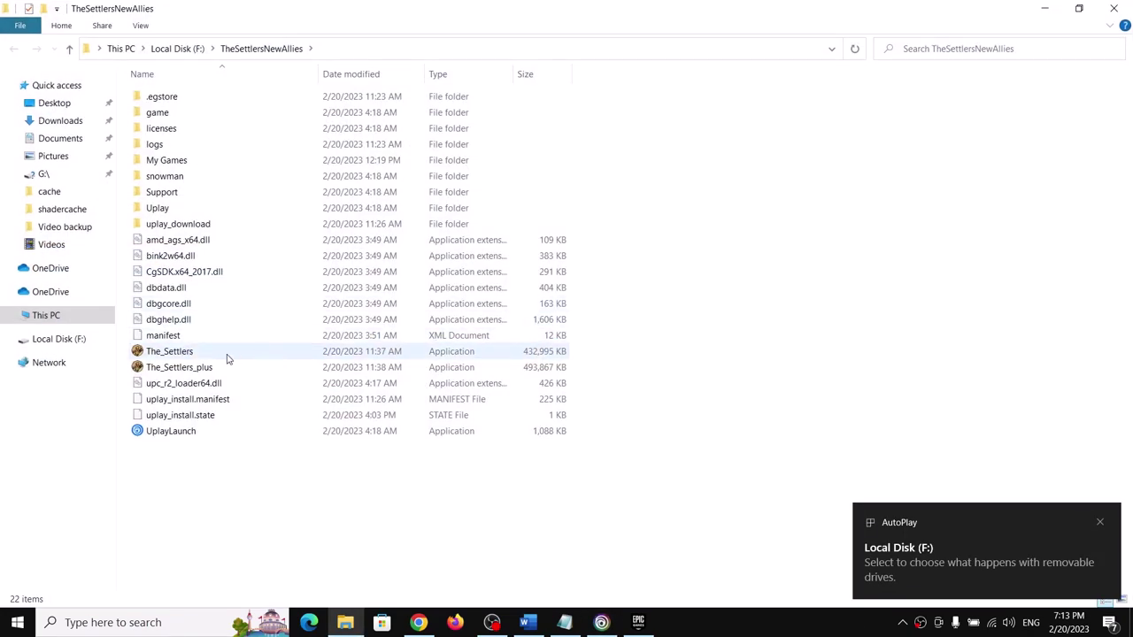
Set the The_Settlers application to run as an administrator in its compatibility properties and apply the change.
click(199, 355)
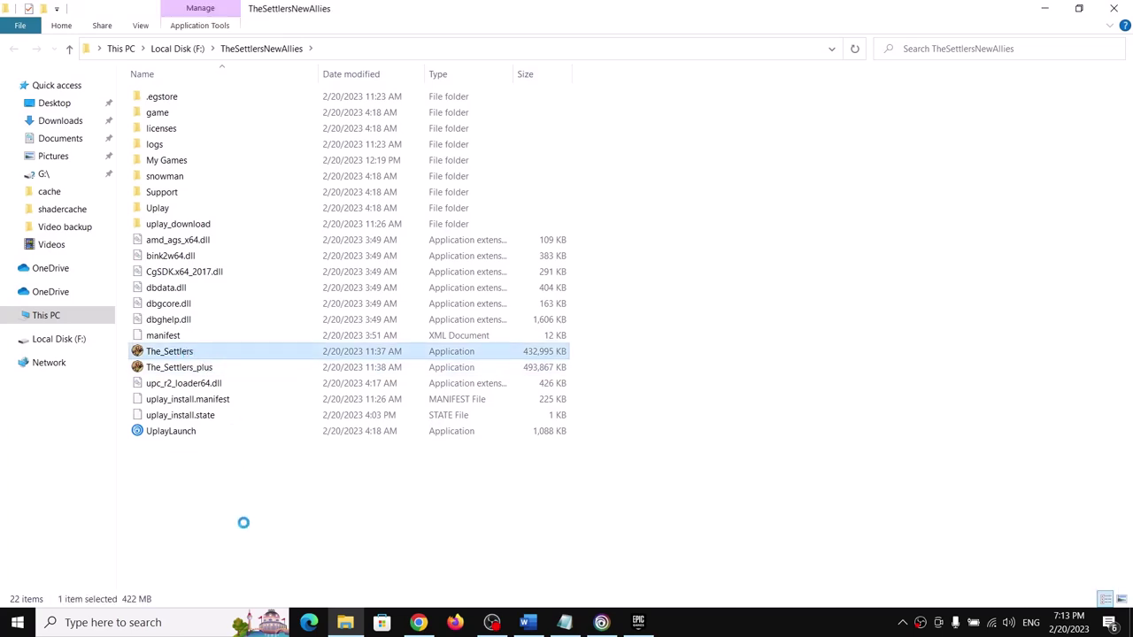
key(shift+F10)
click(245, 345)
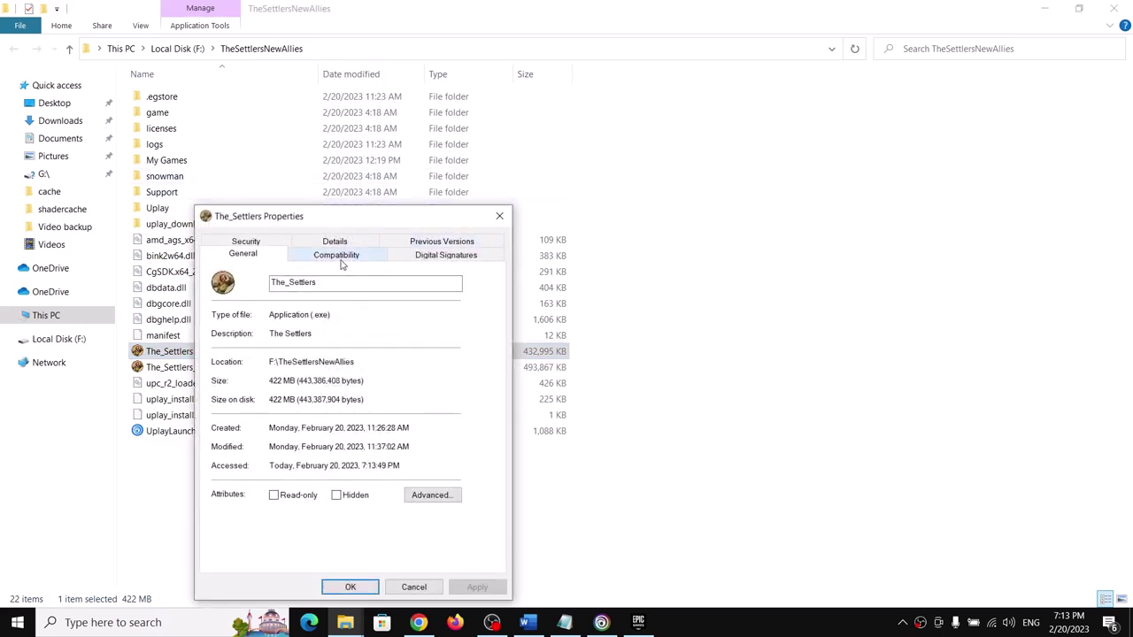
click(339, 259)
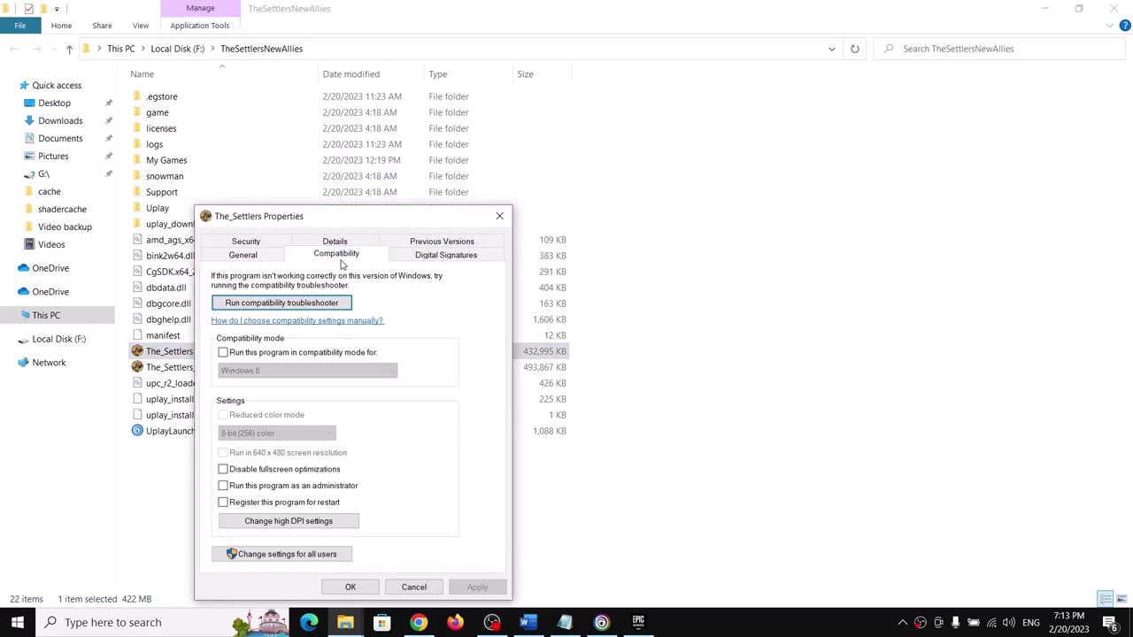
click(223, 486)
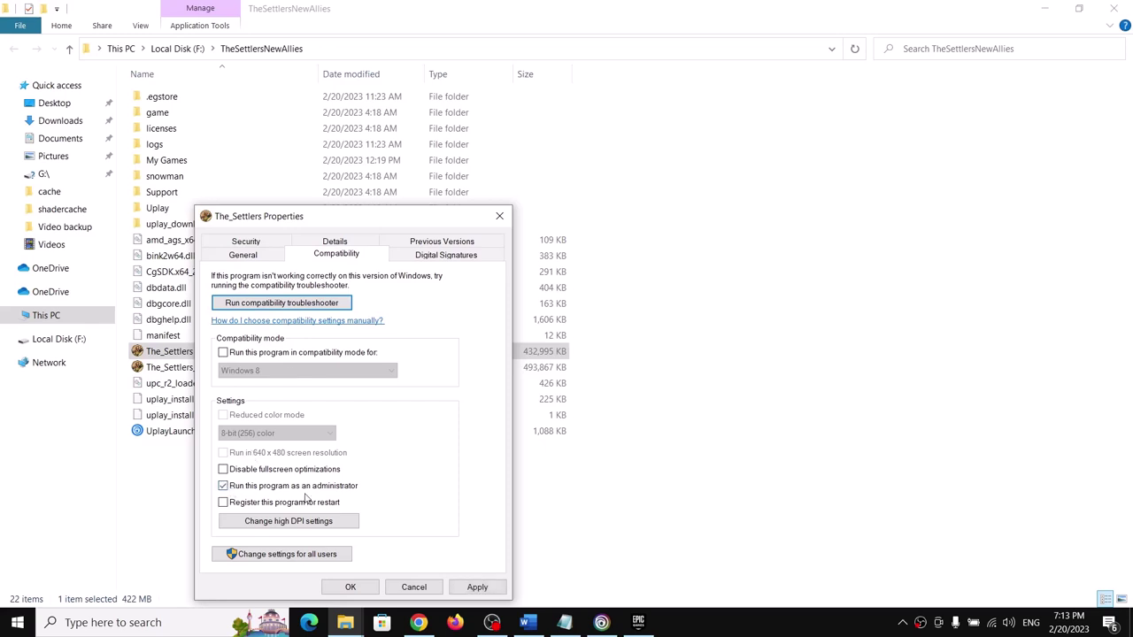
click(473, 587)
click(350, 587)
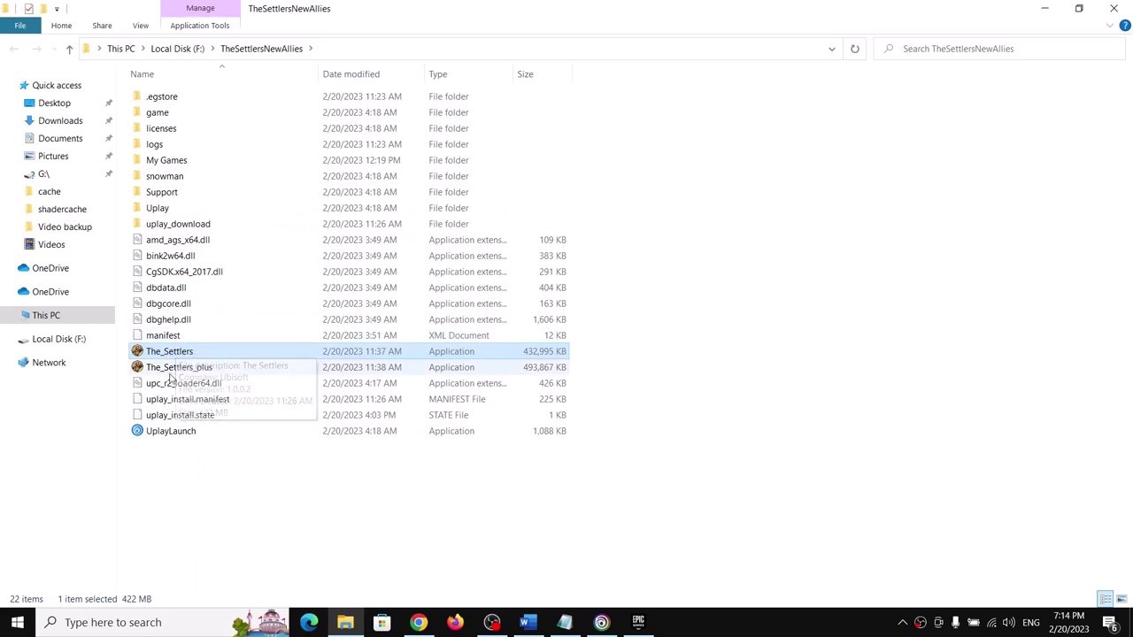
Set the The_Settlers_plus application to run as an administrator in its compatibility properties and apply the change.
click(167, 369)
double_click(167, 369)
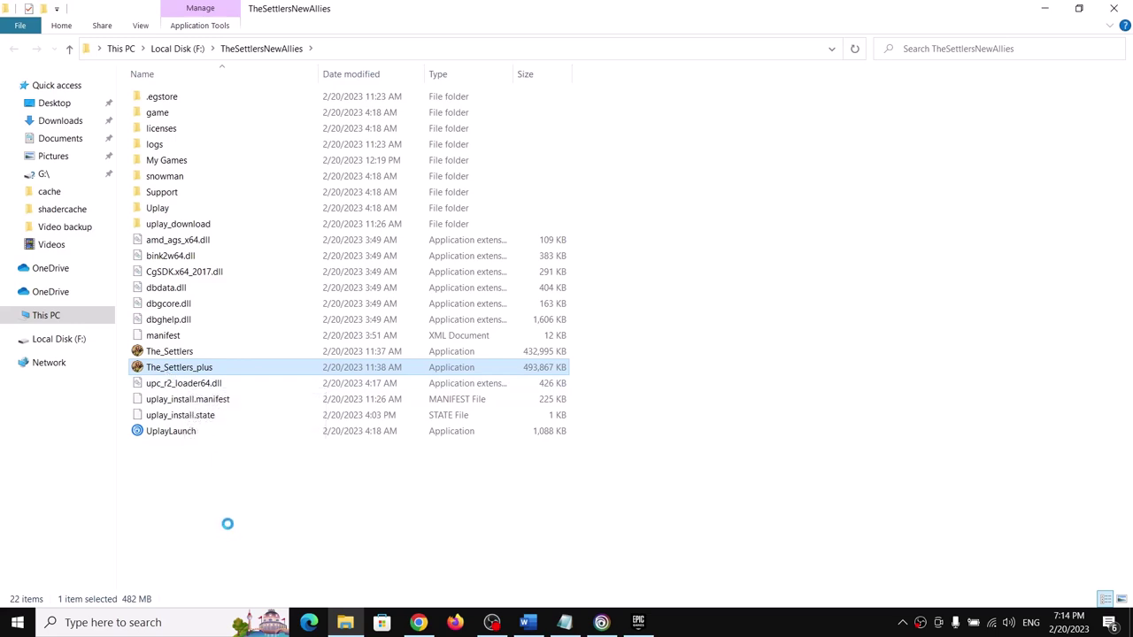
key(shift+F10)
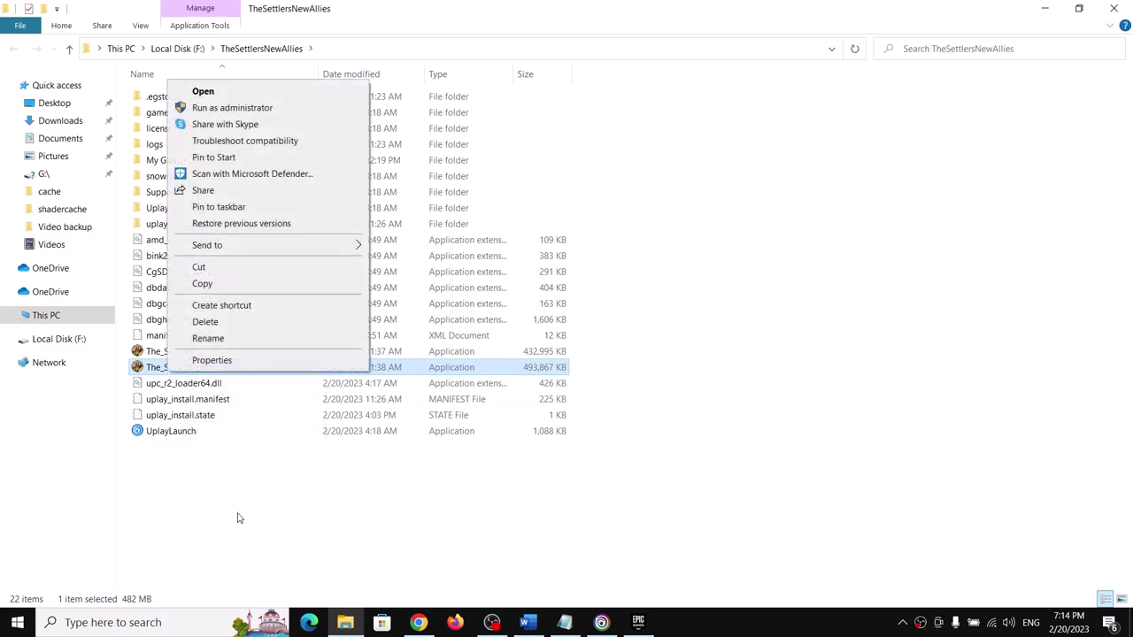
click(217, 362)
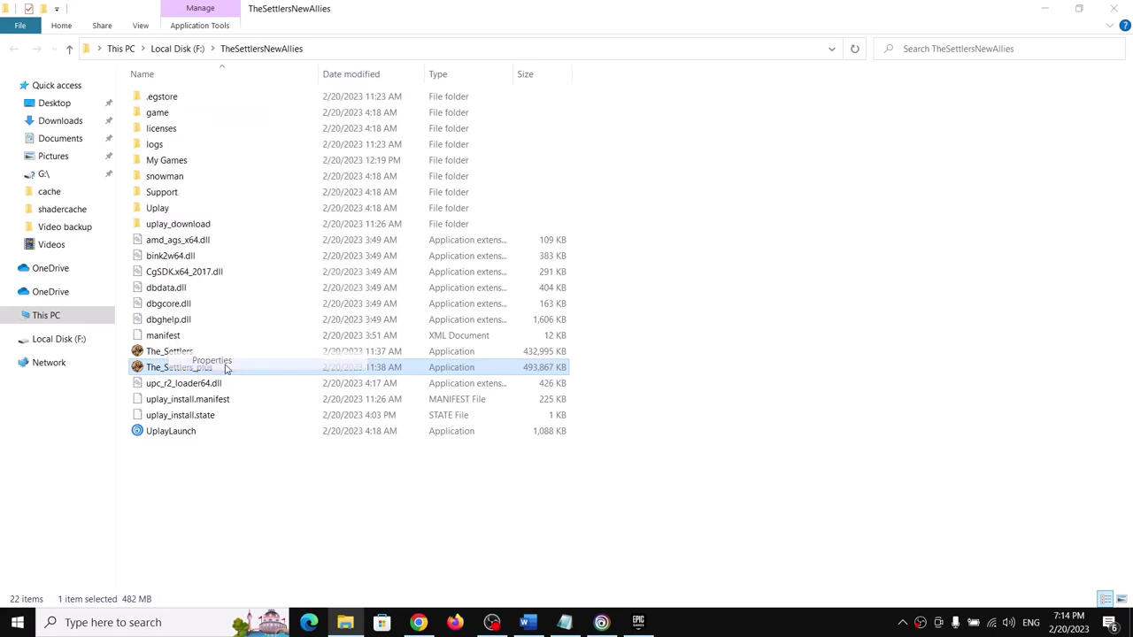
click(334, 259)
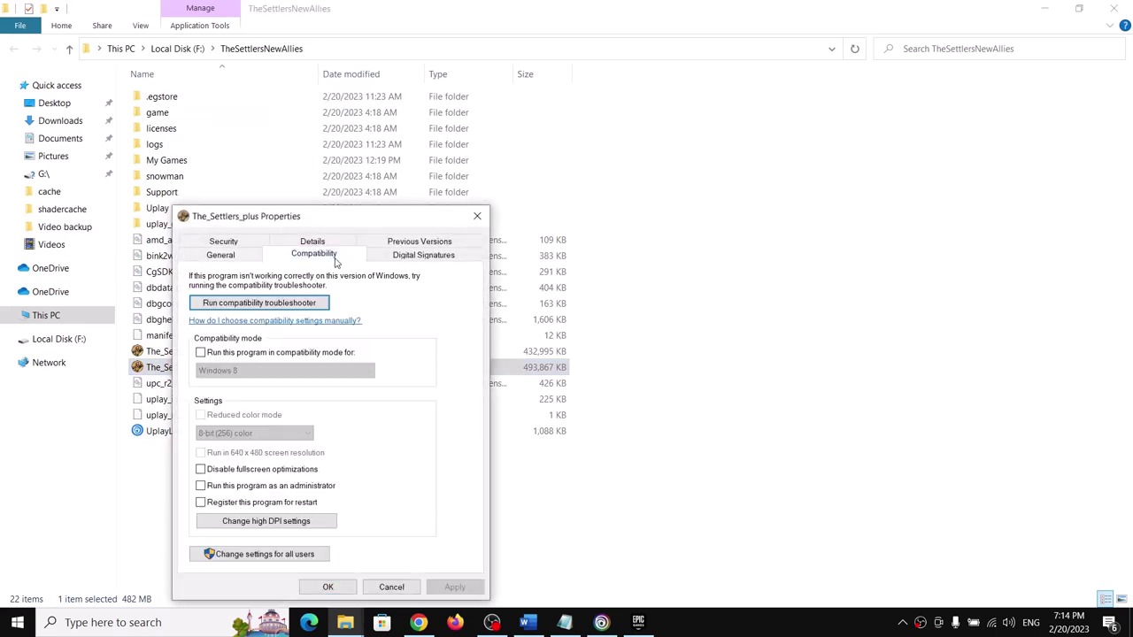
click(201, 487)
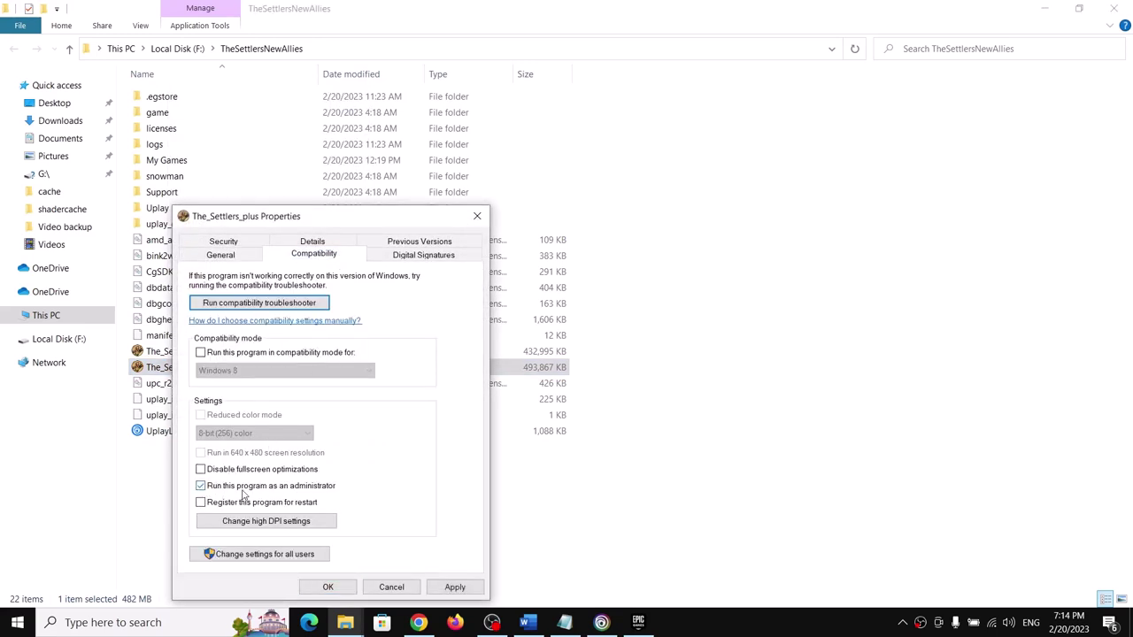
click(452, 586)
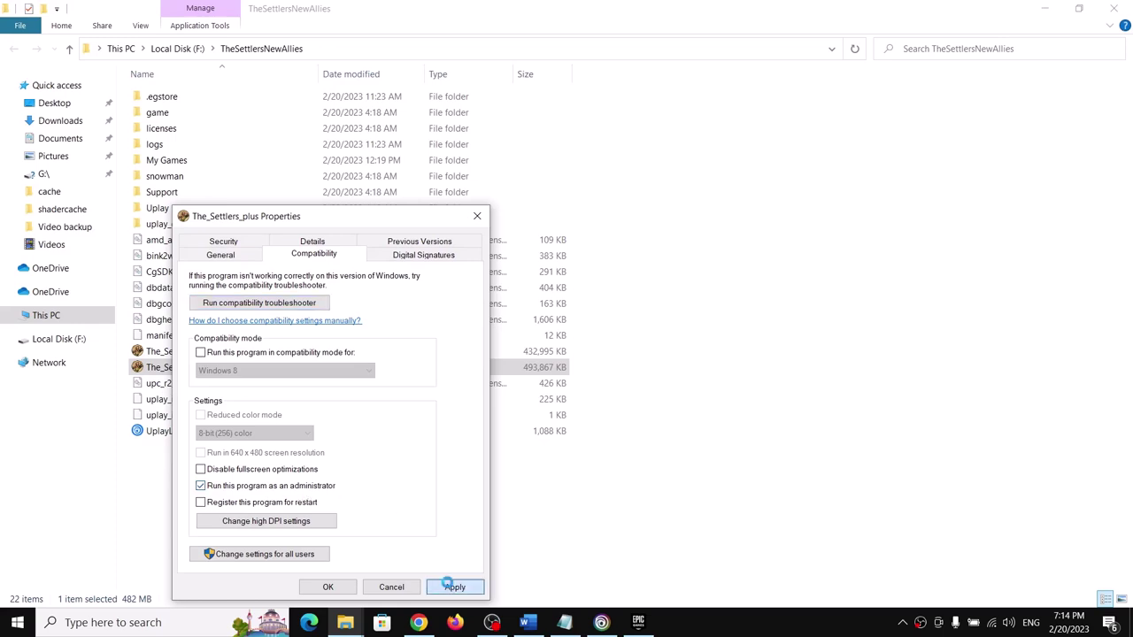
click(336, 591)
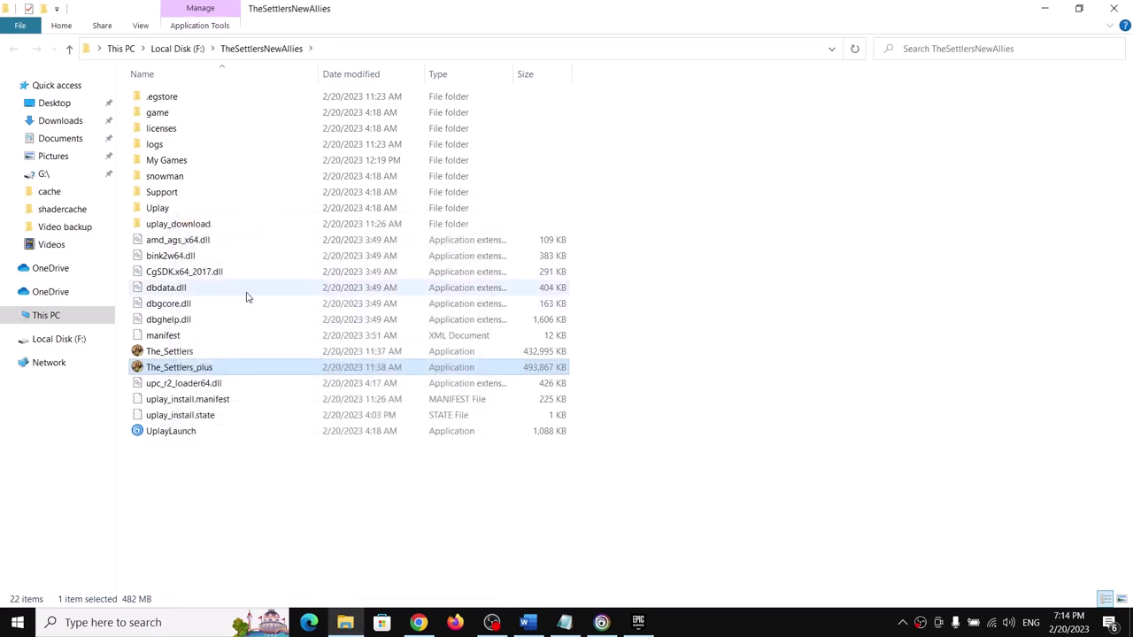
Turn off running The_Settlers application as an administrator in its compatibility properties and confirm the change.
click(182, 353)
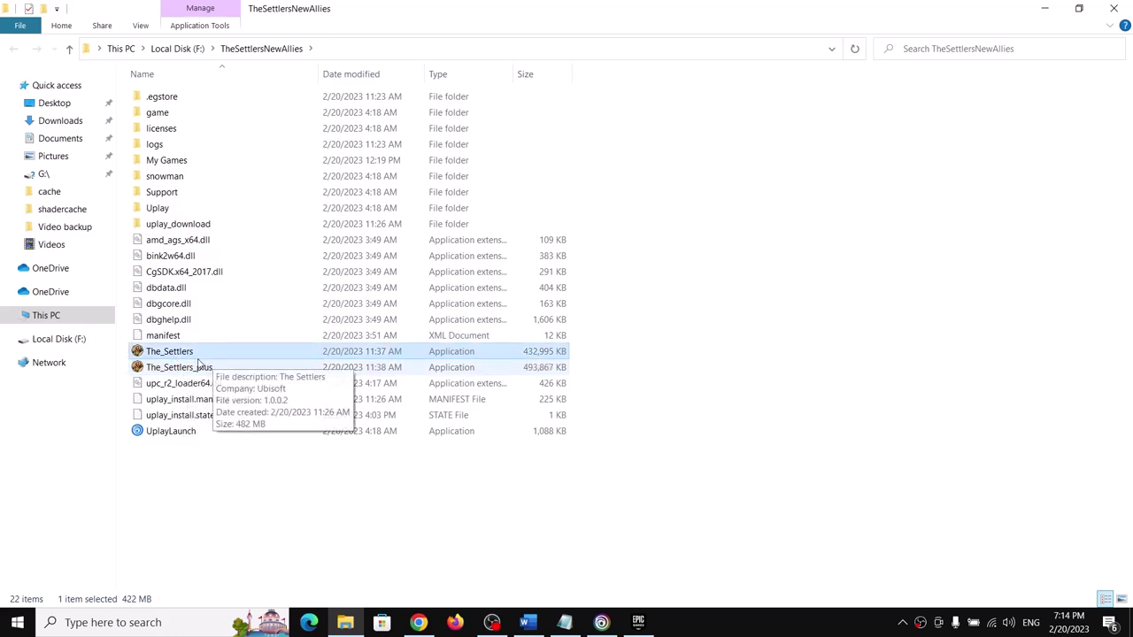
right_click(193, 356)
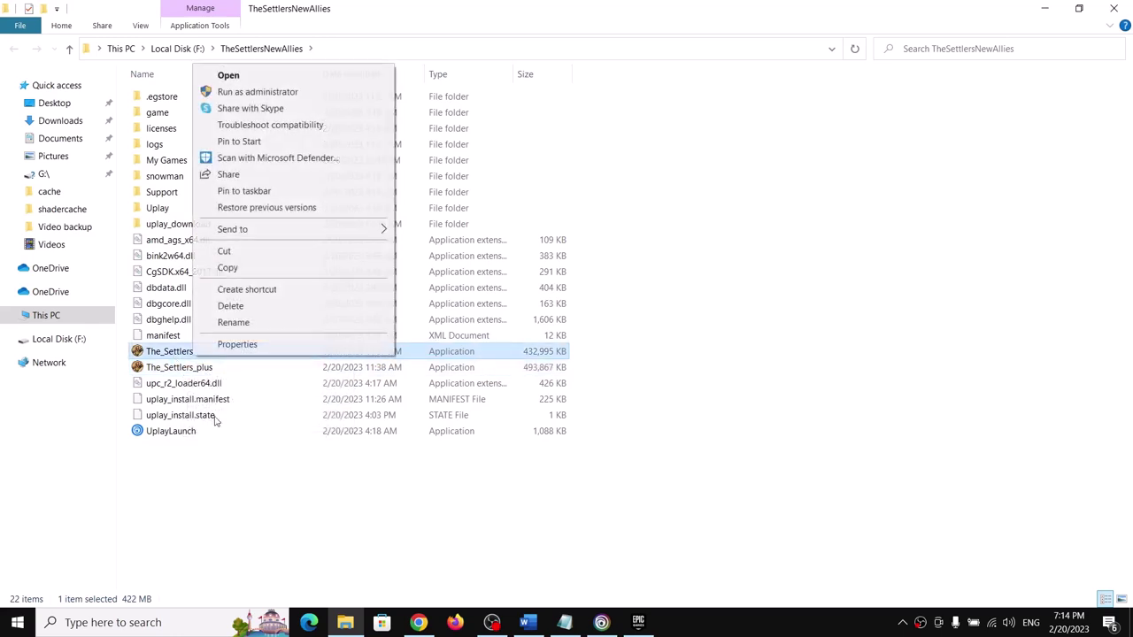
click(239, 345)
click(336, 256)
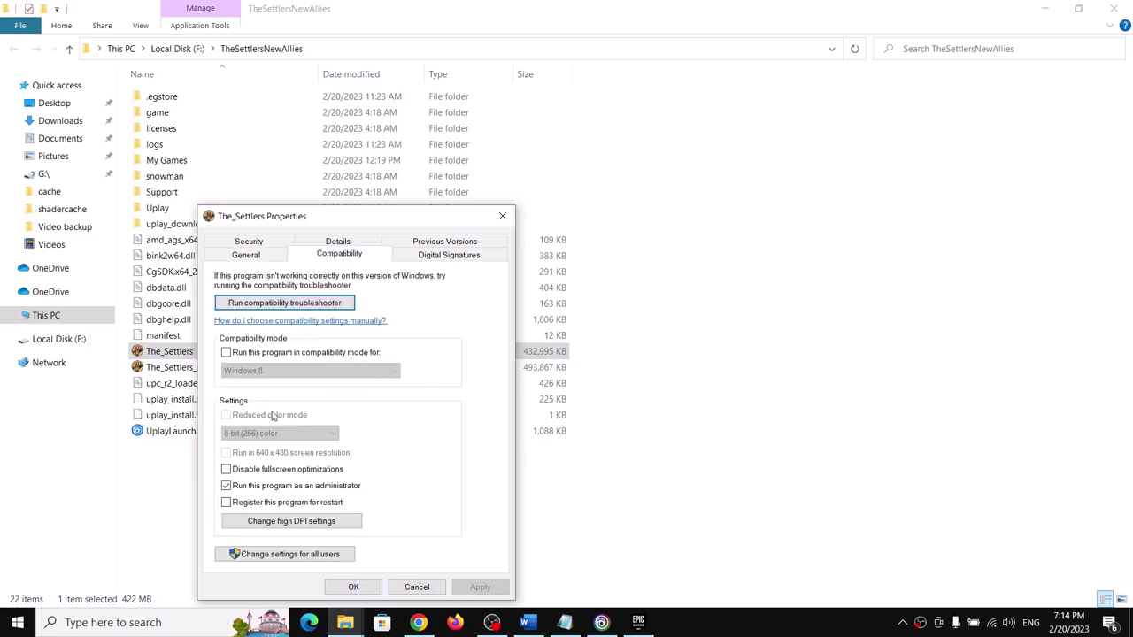
click(226, 485)
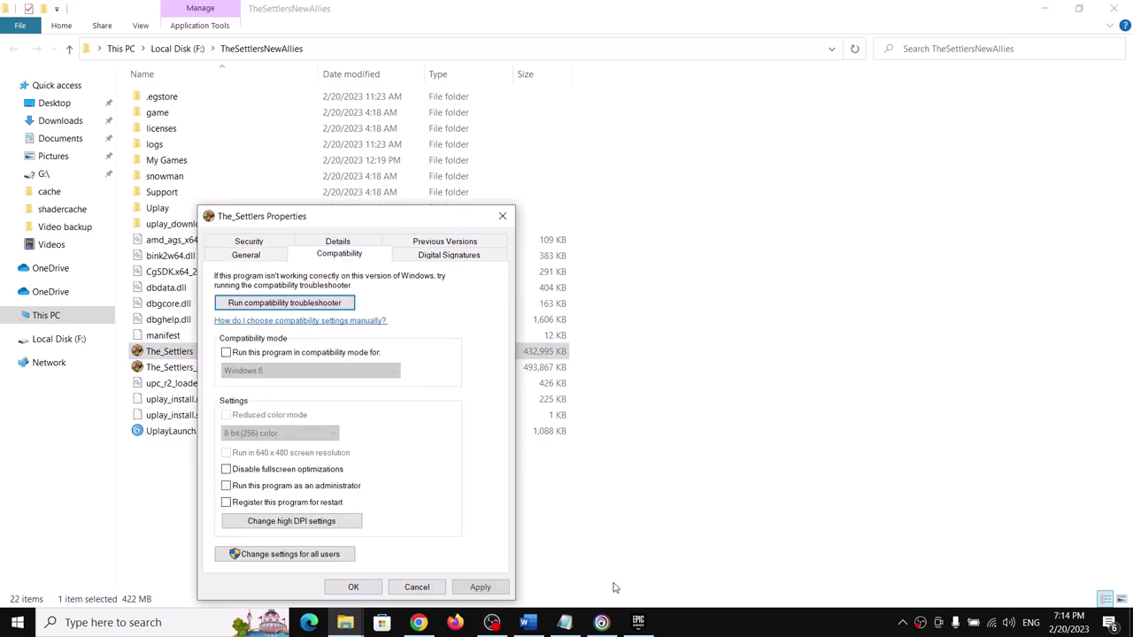
click(353, 587)
Turn off running The_Settlers_plus application as an administrator in its compatibility properties, then apply and confirm the change.
double_click(191, 367)
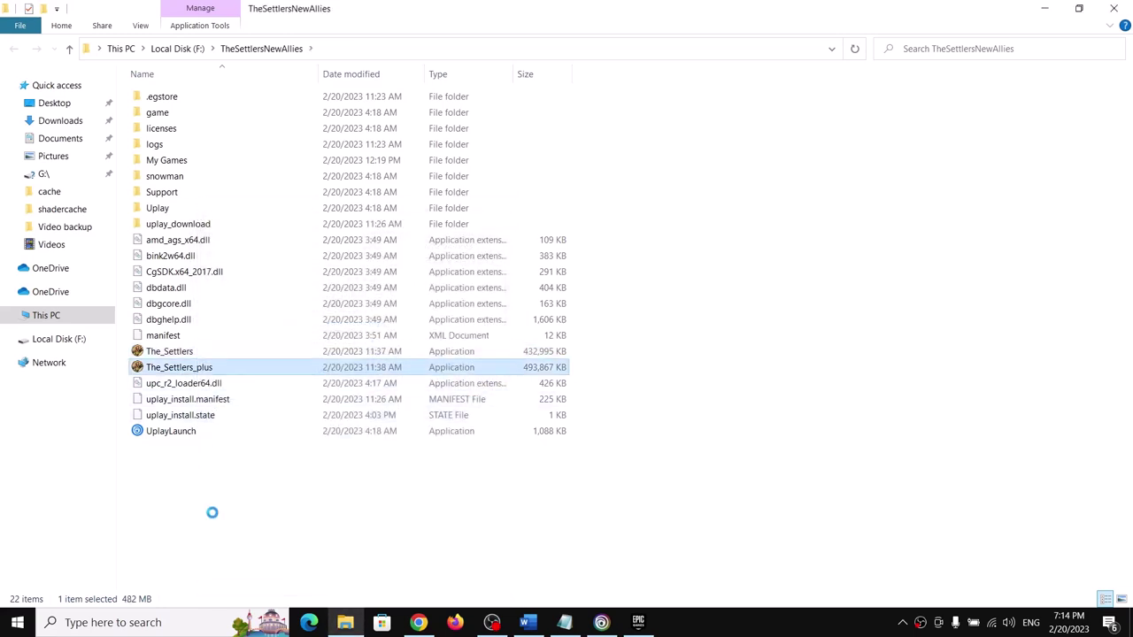
key(shift+F10)
click(251, 363)
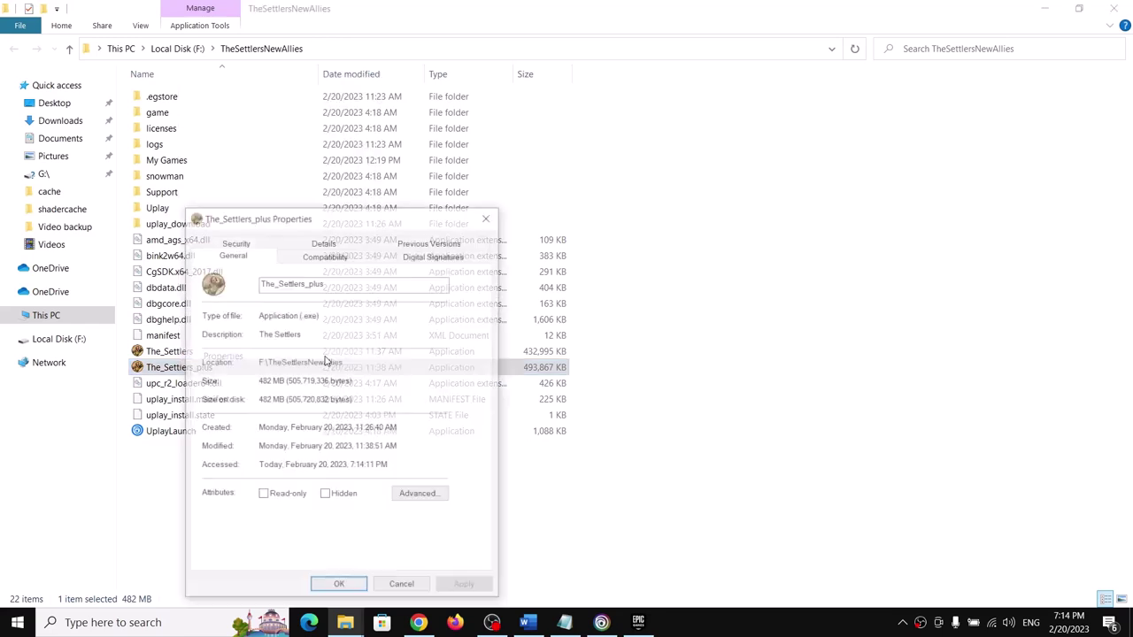
click(324, 255)
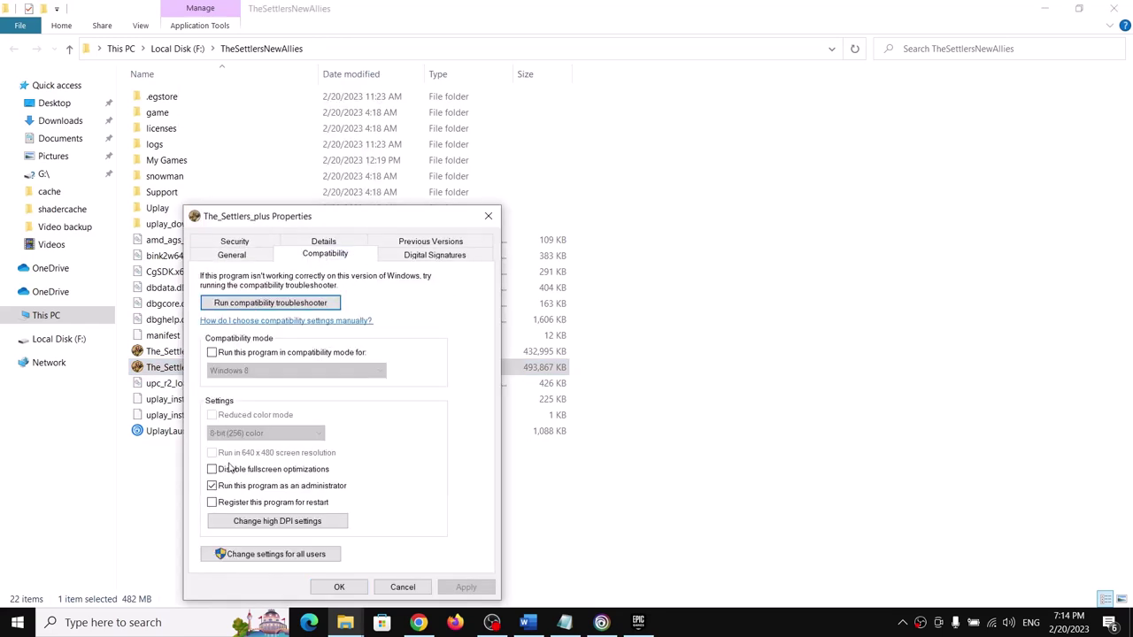
click(466, 587)
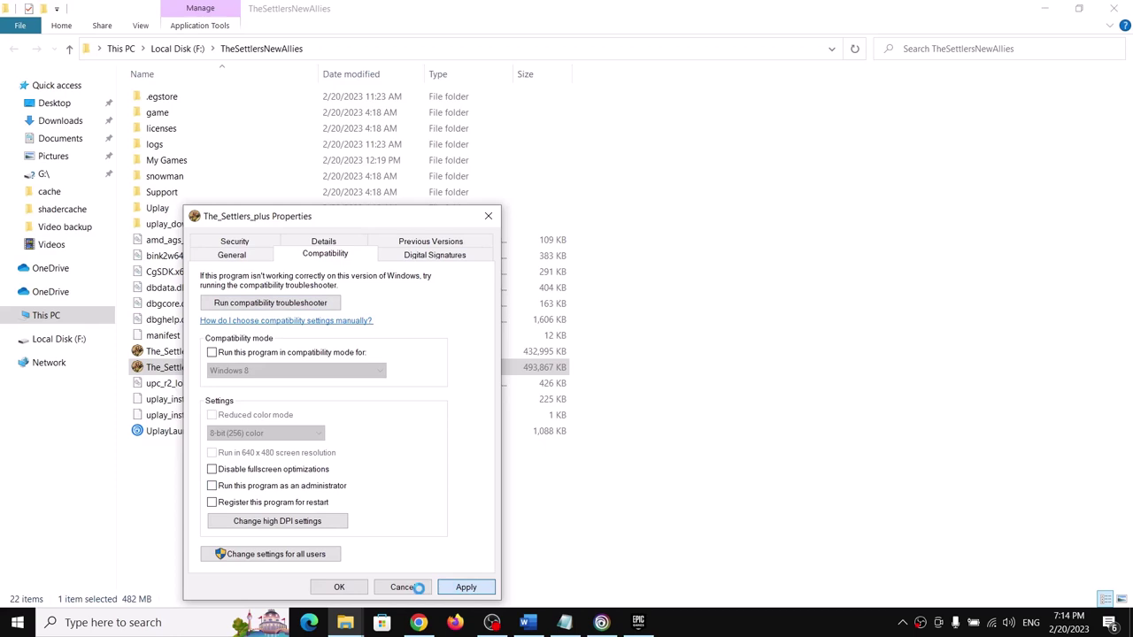
click(339, 587)
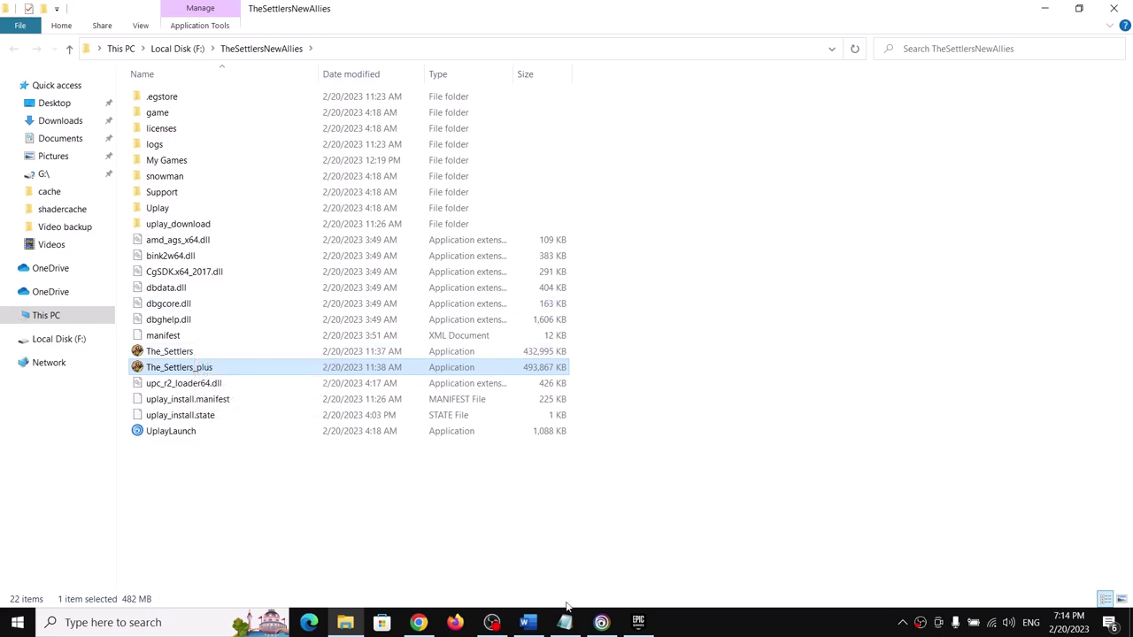
Switch to the Word document and highlight the Step 5 antivirus instruction, including the part about Windows security.
click(527, 622)
scroll(500, 382, down, 1)
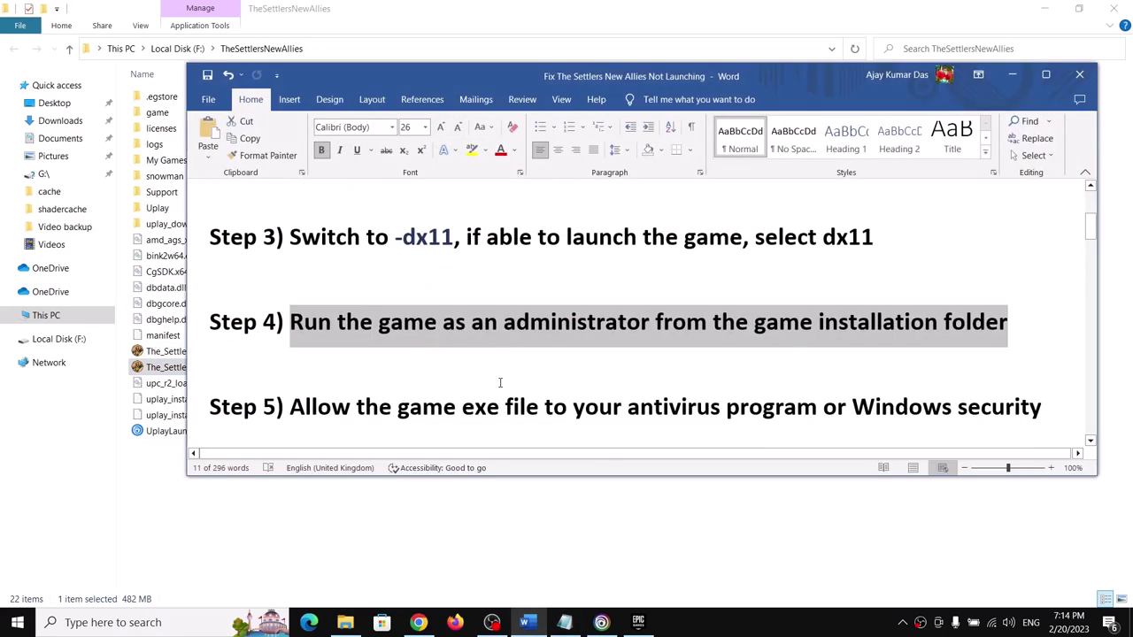
scroll(500, 382, down, 1)
drag(314, 379, 982, 374)
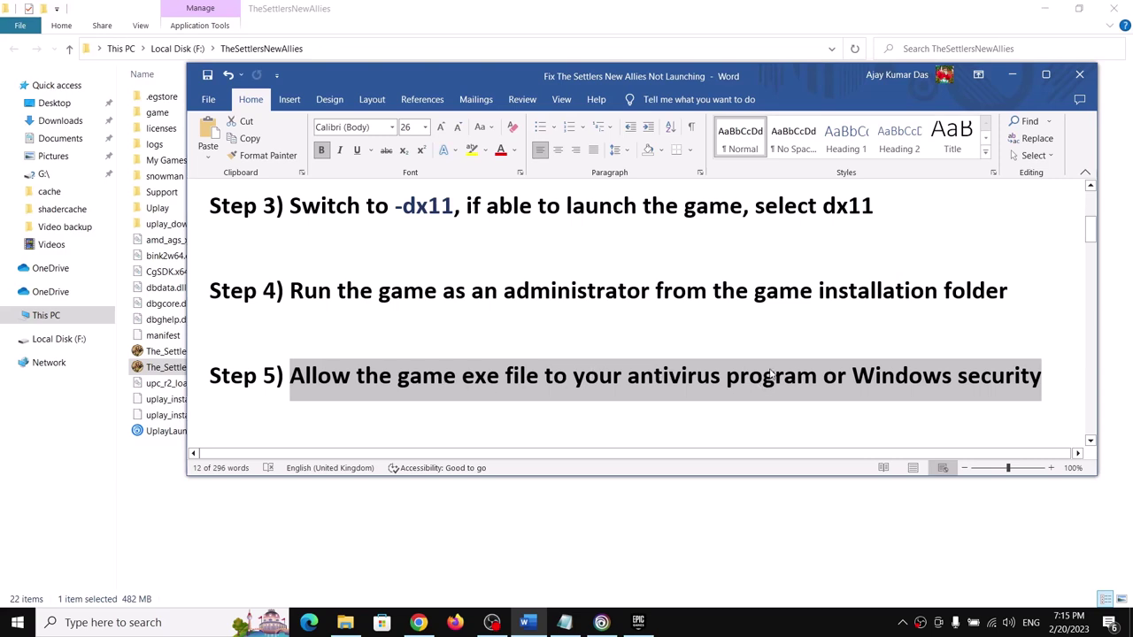
click(876, 378)
drag(824, 378, 991, 380)
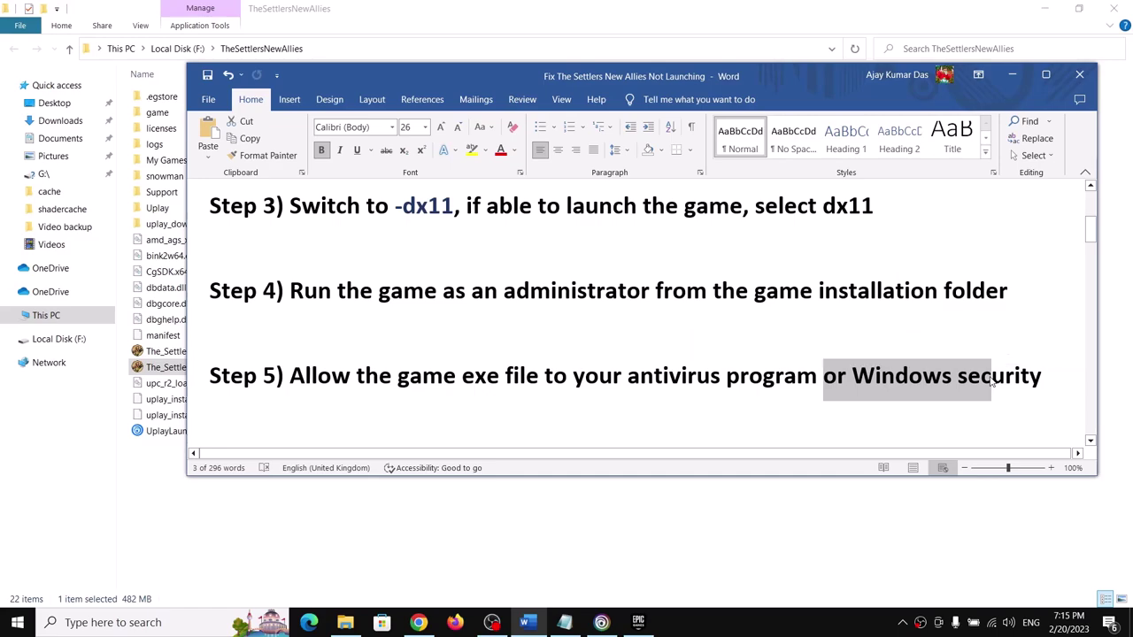
Open the list of apps allowed through Controlled folder access in the Windows Security ransomware protection settings.
key(super+i)
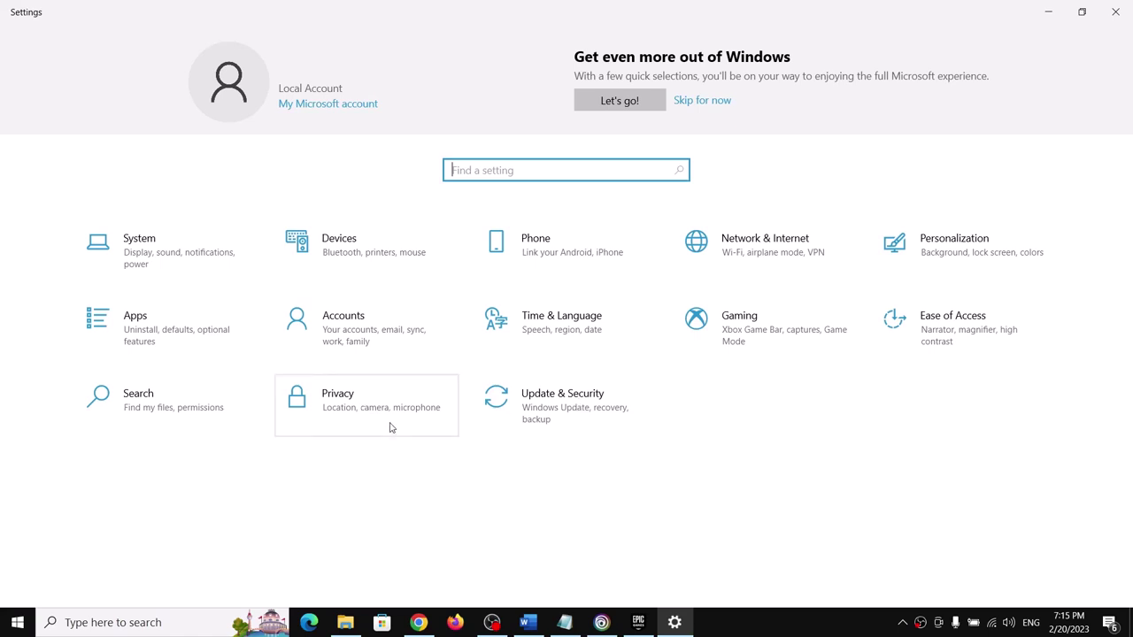
click(542, 392)
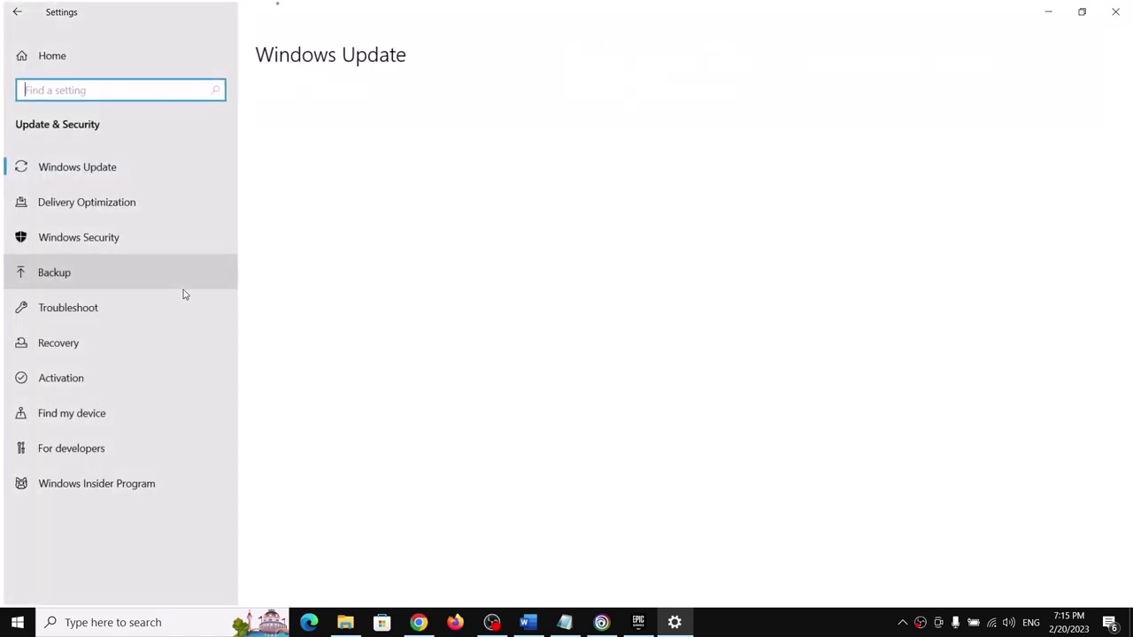
click(86, 240)
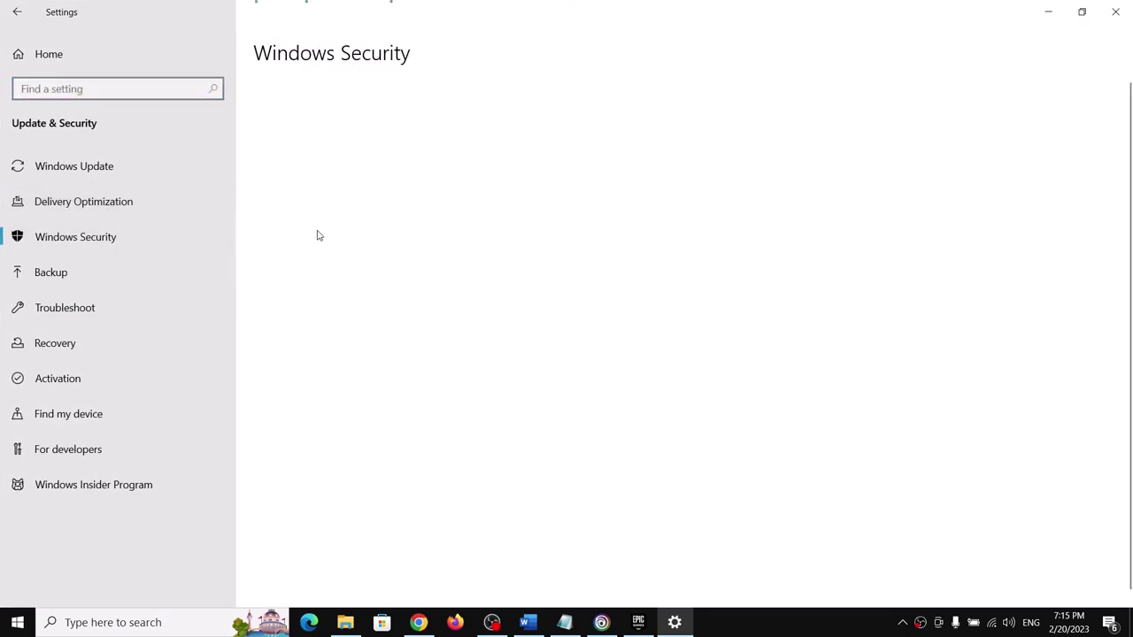
click(376, 218)
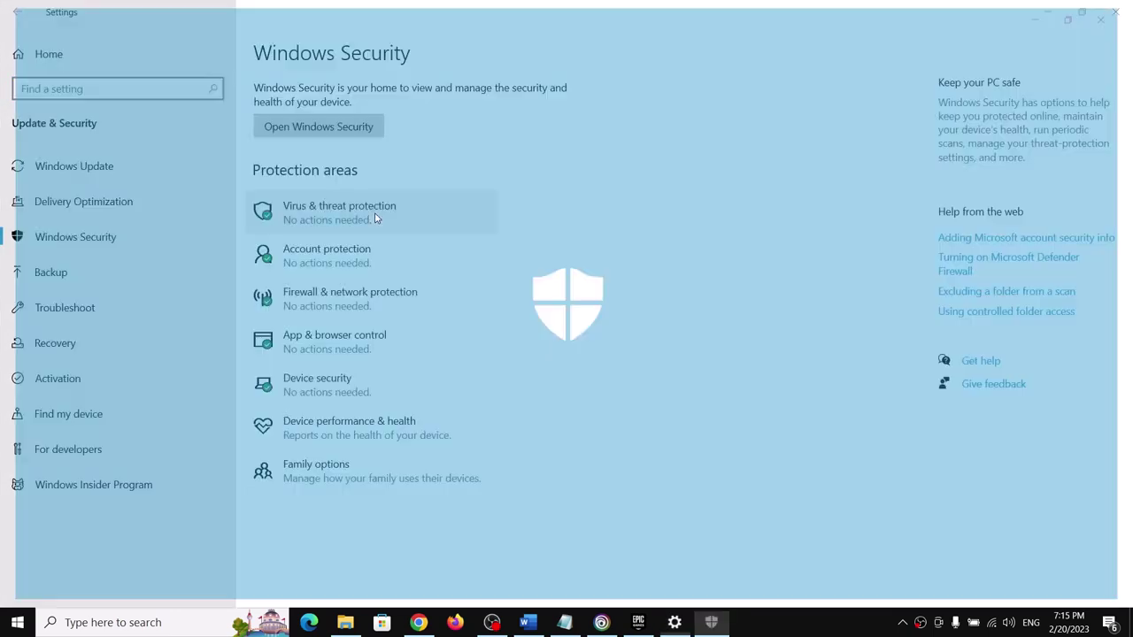
scroll(396, 474, down, 3)
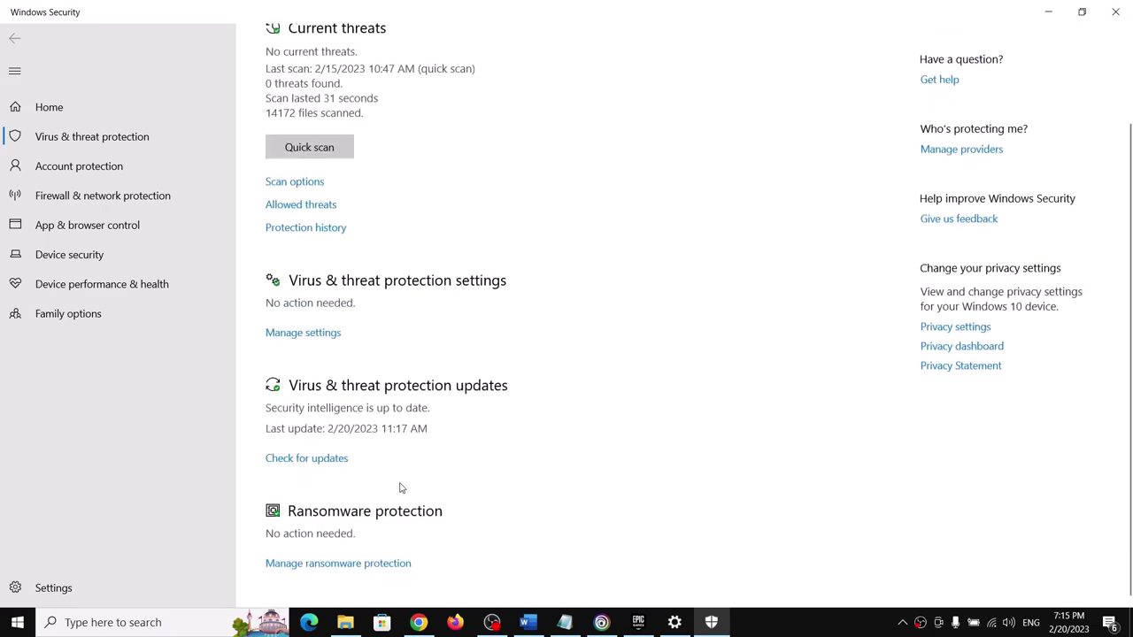
click(337, 565)
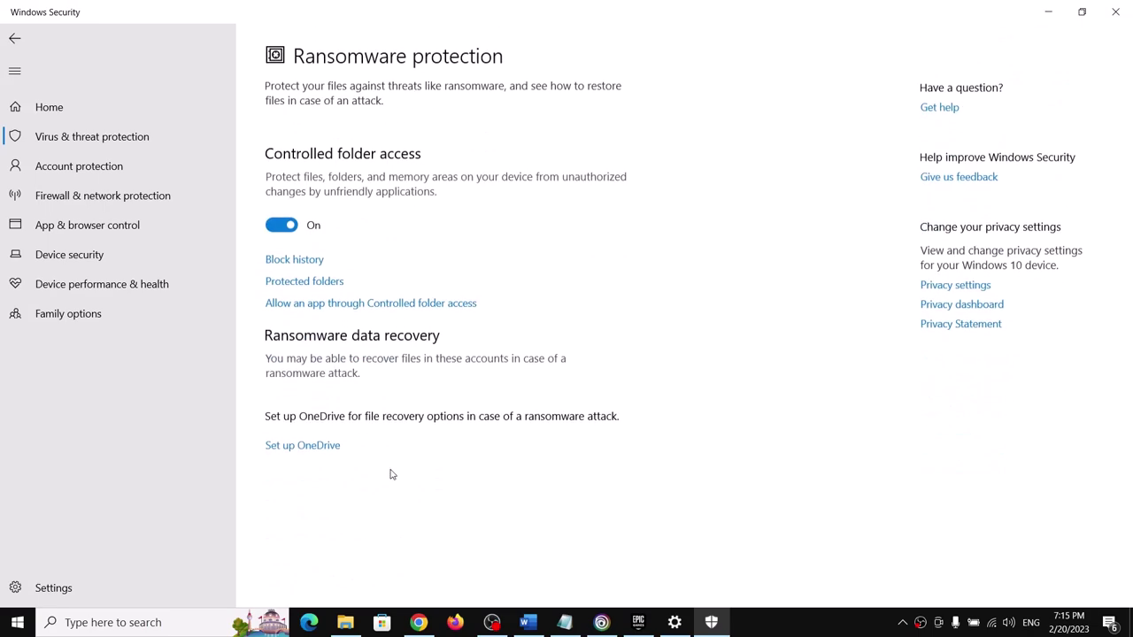
click(362, 304)
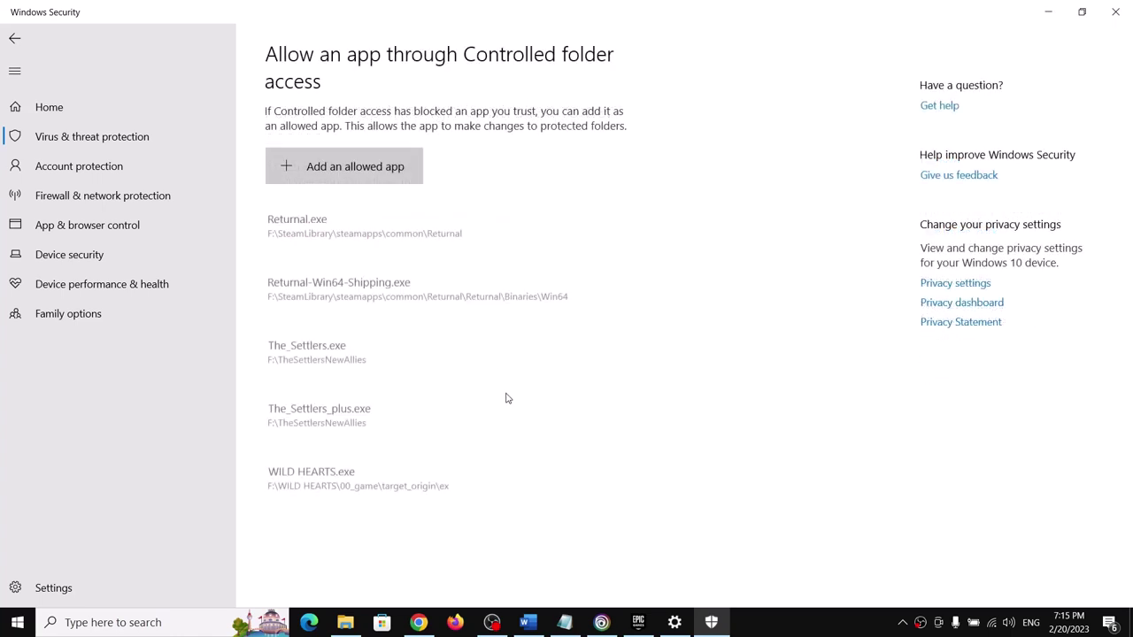
Add The_Settlers application from the TheSettlersNewAllies folder to the apps allowed through Controlled folder access.
click(331, 180)
click(331, 232)
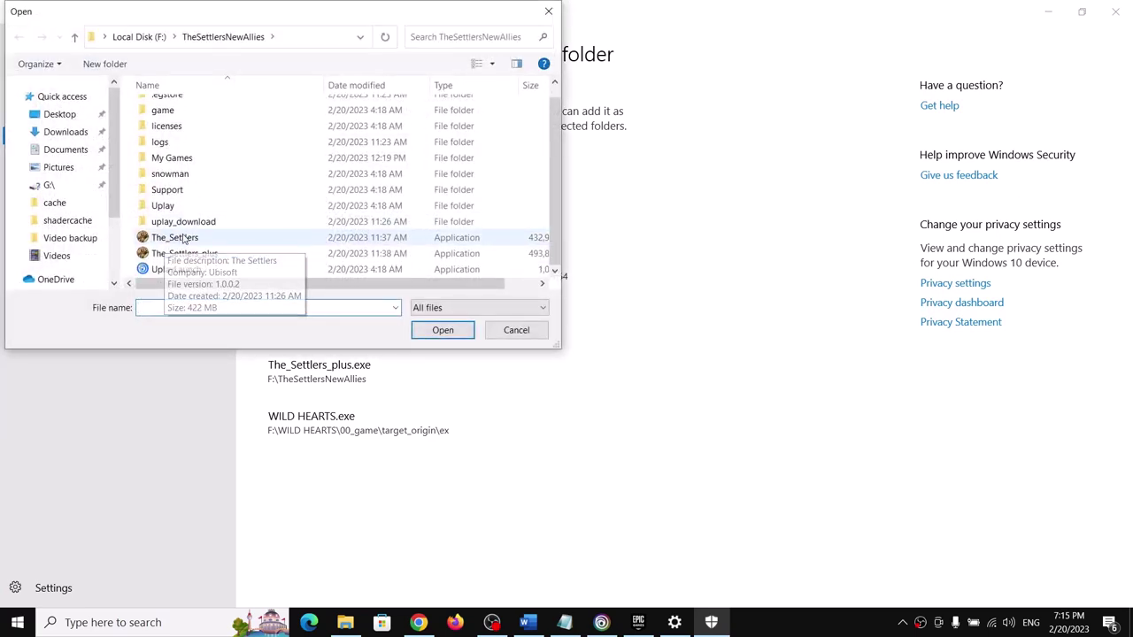
click(184, 238)
click(442, 330)
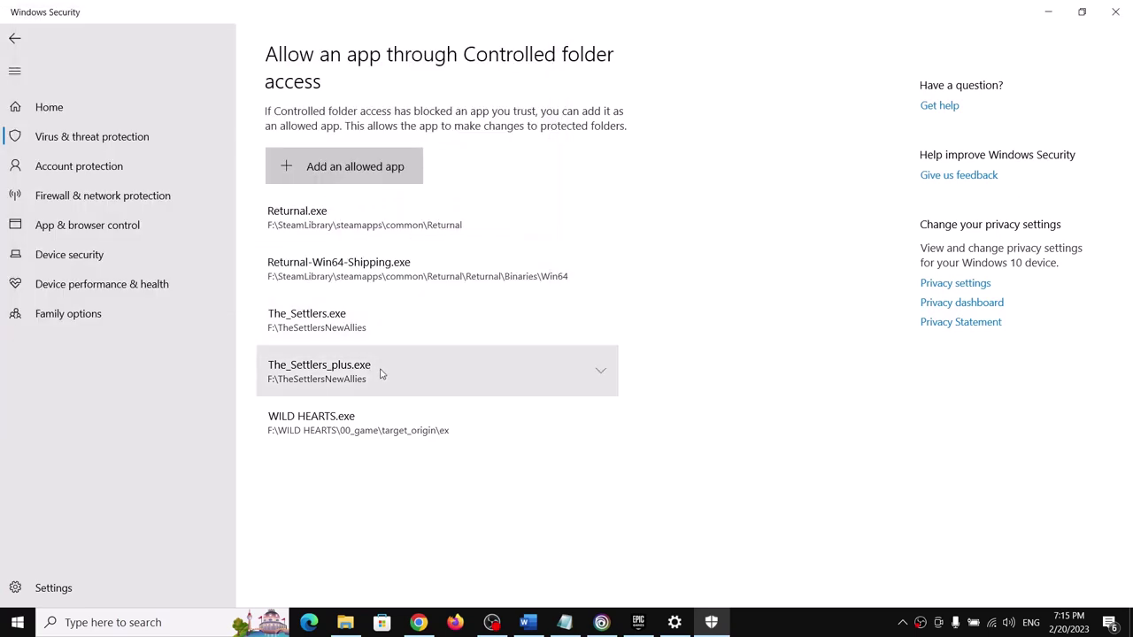
Add The_Settlers_plus application to the apps allowed through Controlled folder access and expand its entry in the list.
click(351, 181)
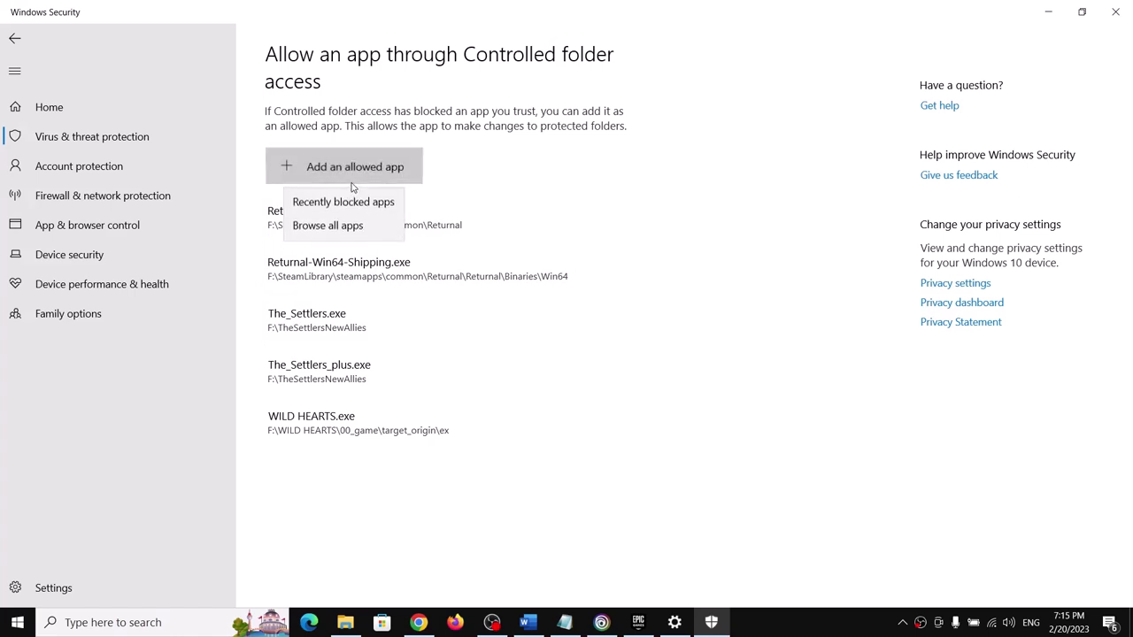
click(345, 224)
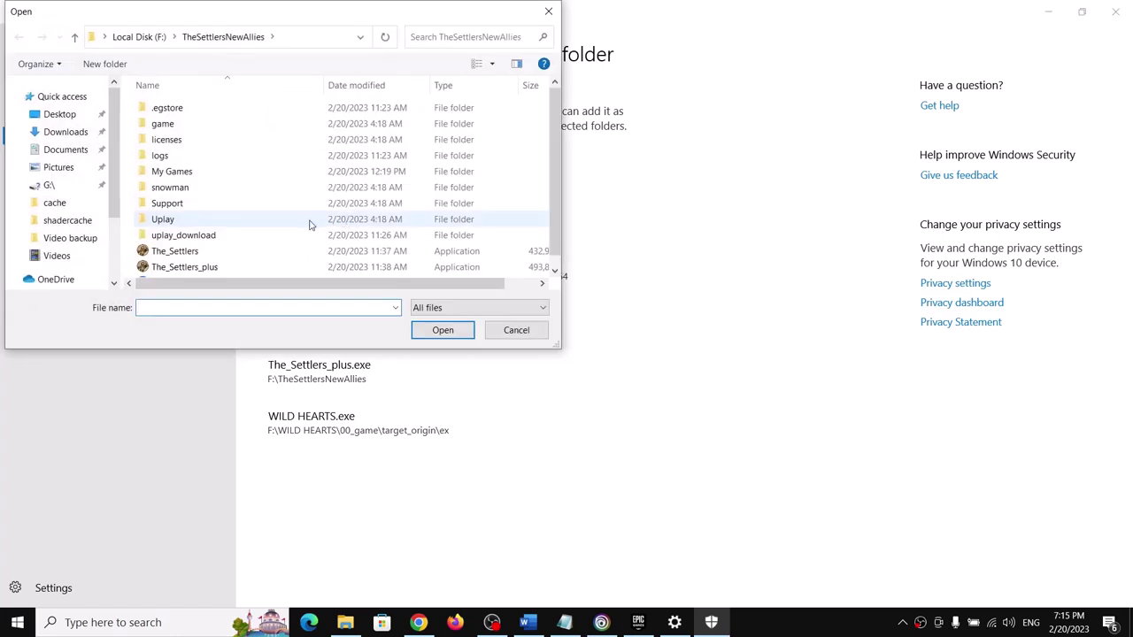
click(188, 268)
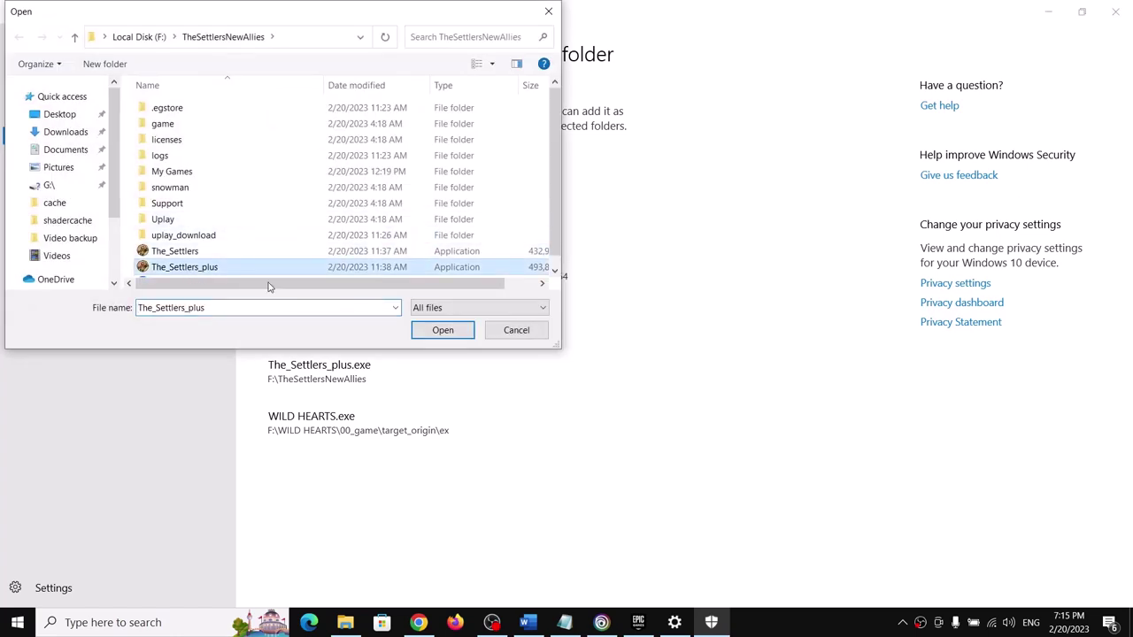
click(431, 333)
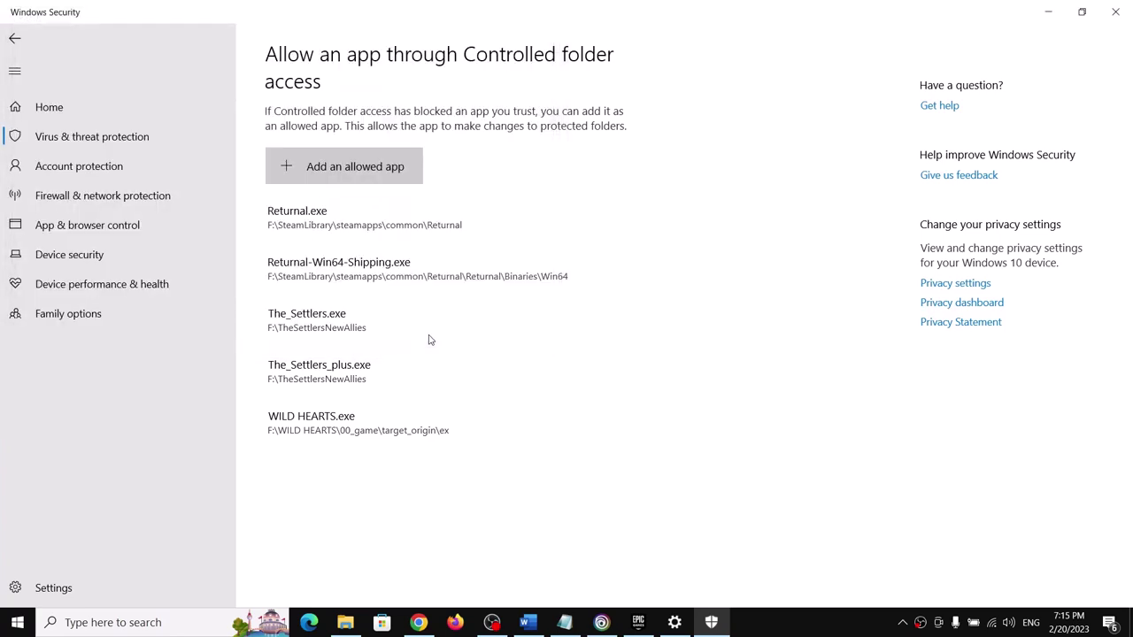
click(327, 328)
click(333, 410)
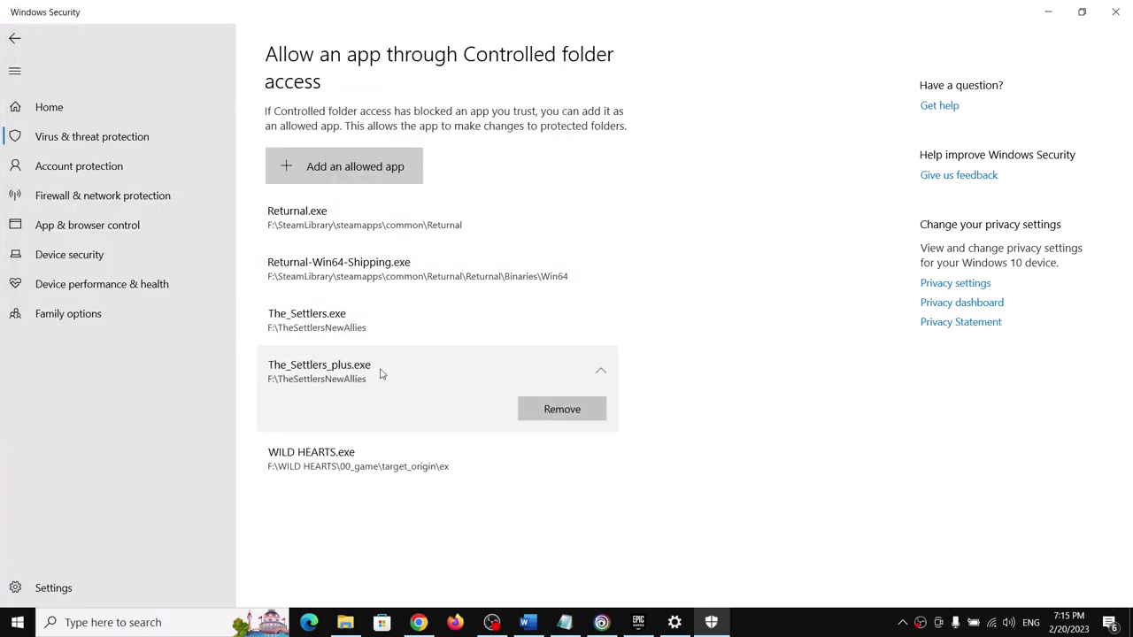
Search for Control Panel and open the Windows Defender Firewall list of allowed apps under System and Security.
click(186, 629)
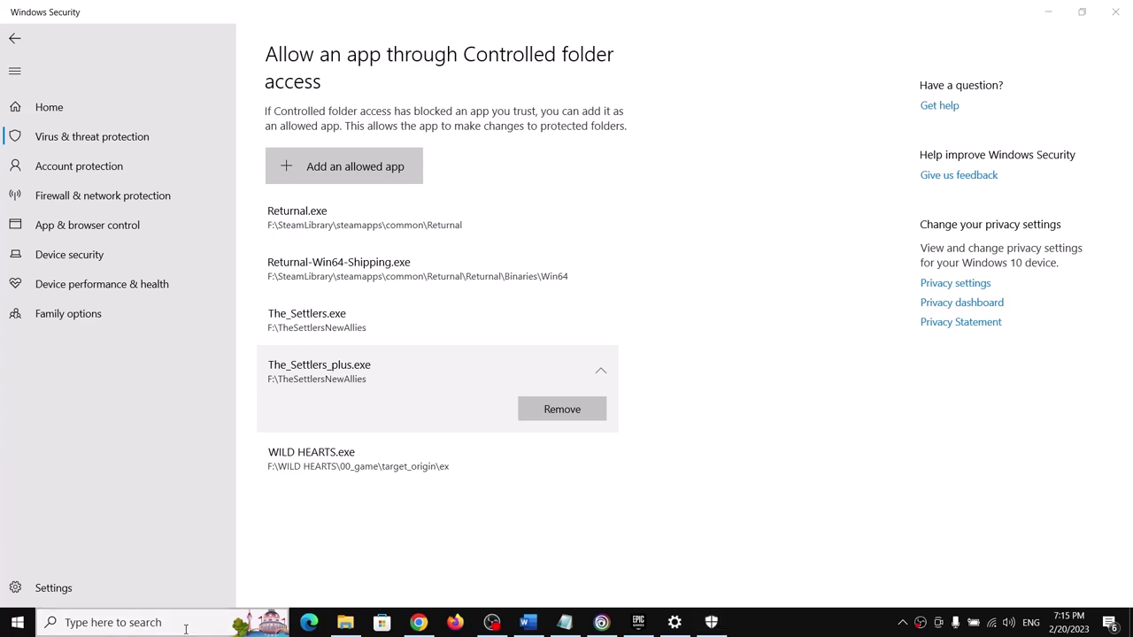
text(con)
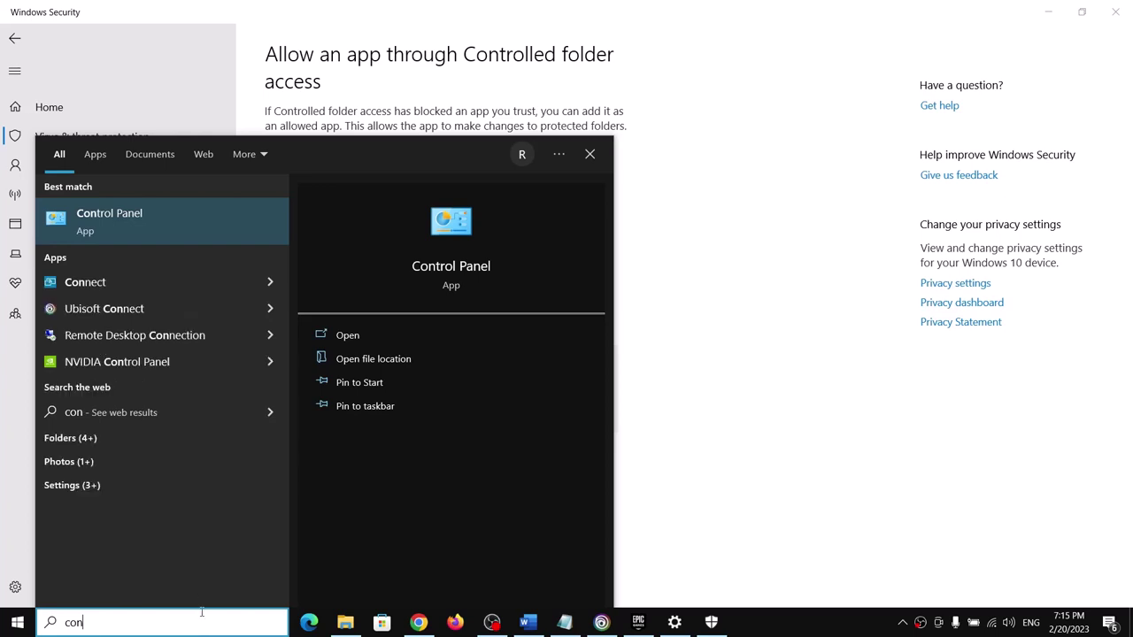
click(175, 230)
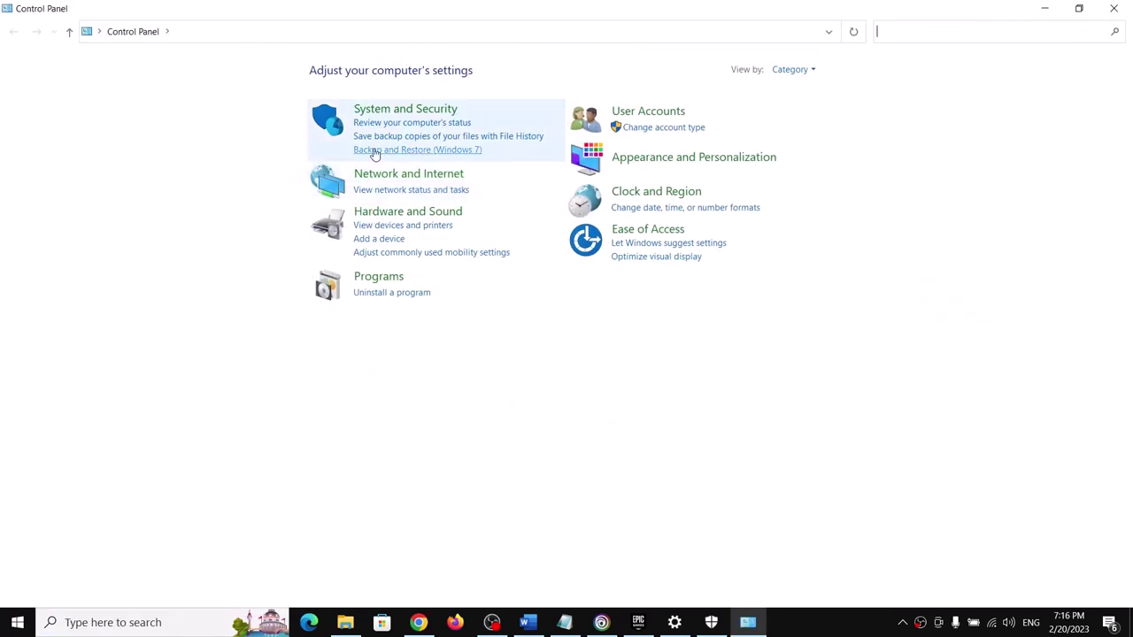
click(402, 108)
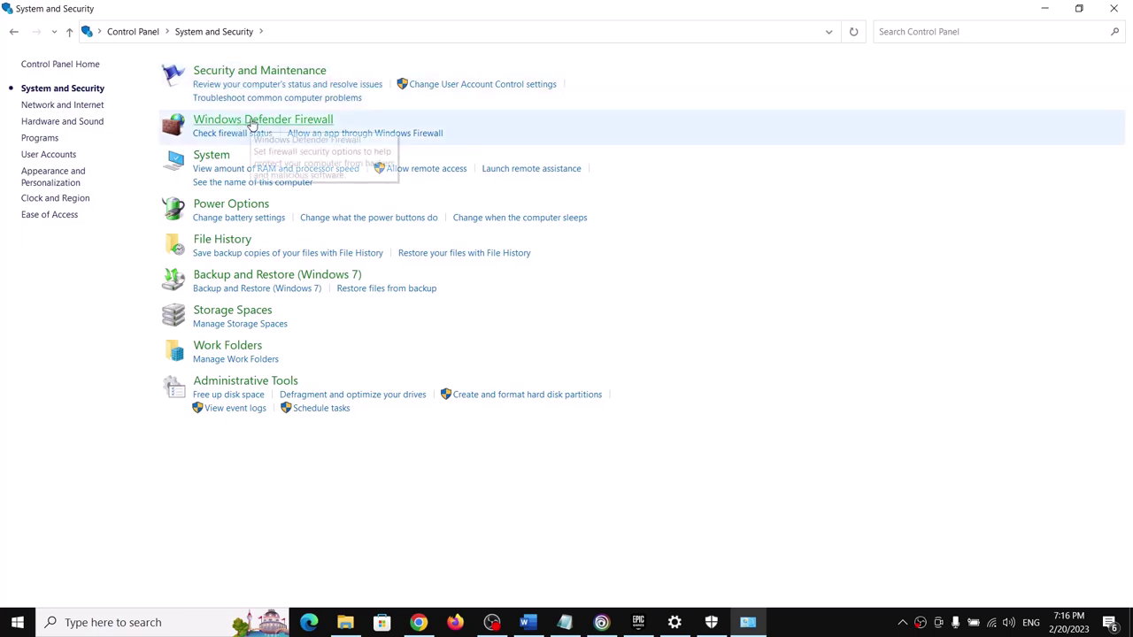
click(252, 122)
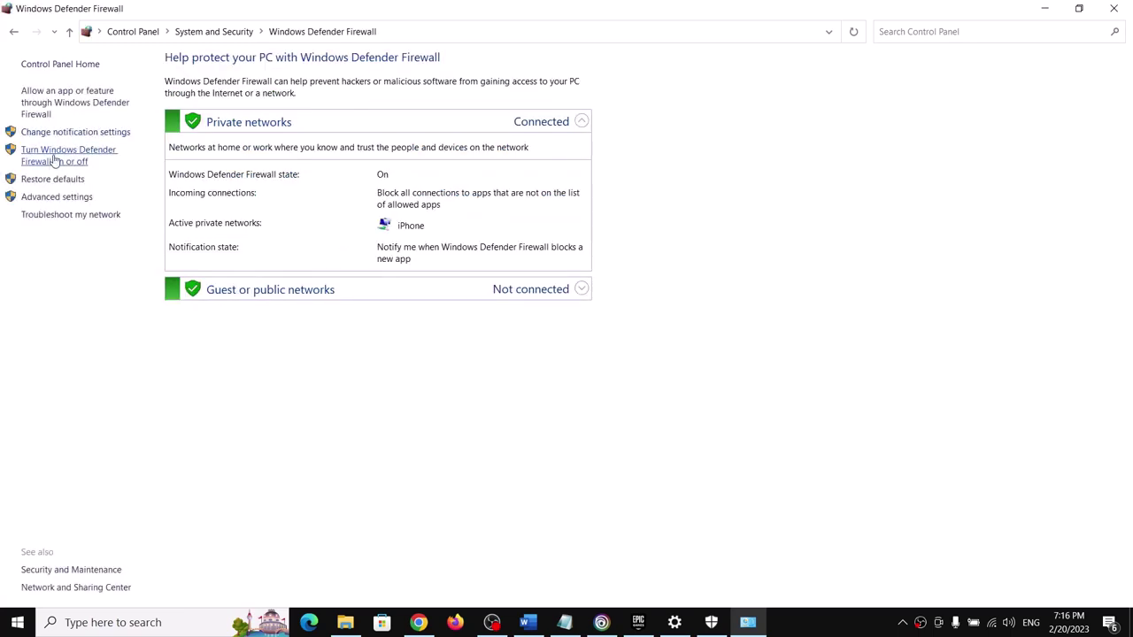
click(80, 105)
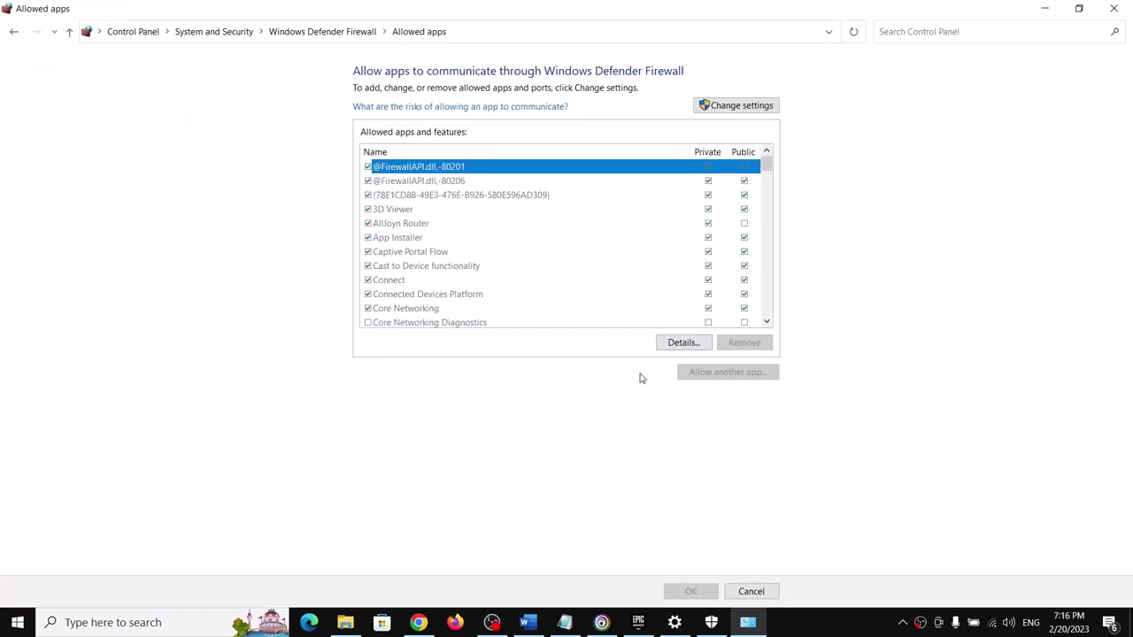
Try to add The_Settlers.exe from the TheSettlersNewAllies folder to the apps allowed through Windows Defender Firewall.
click(736, 106)
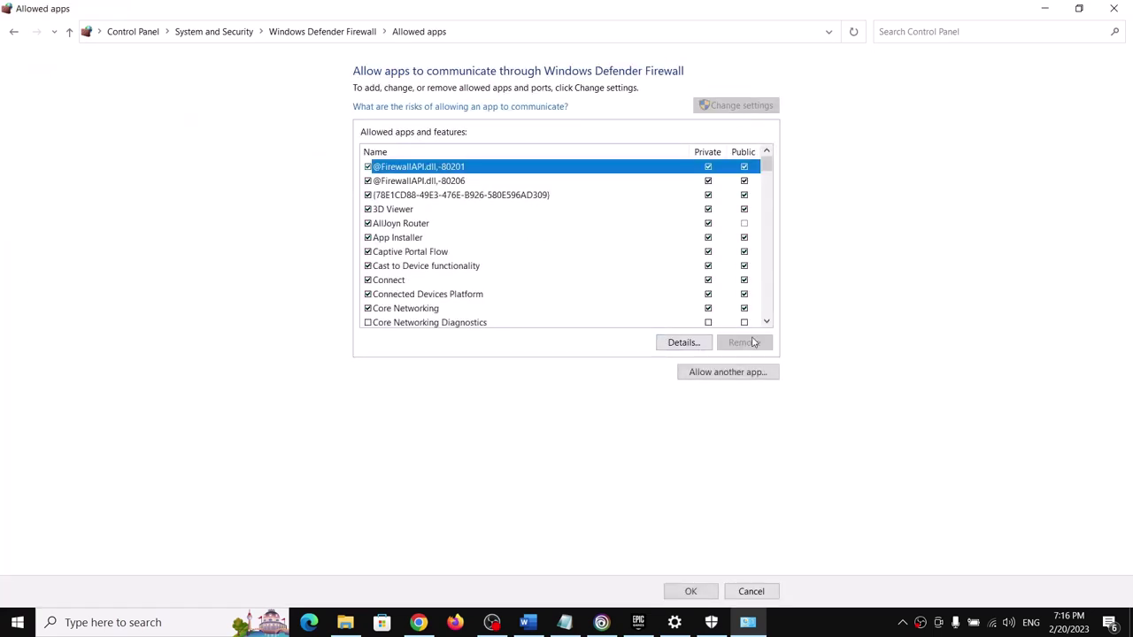
click(724, 373)
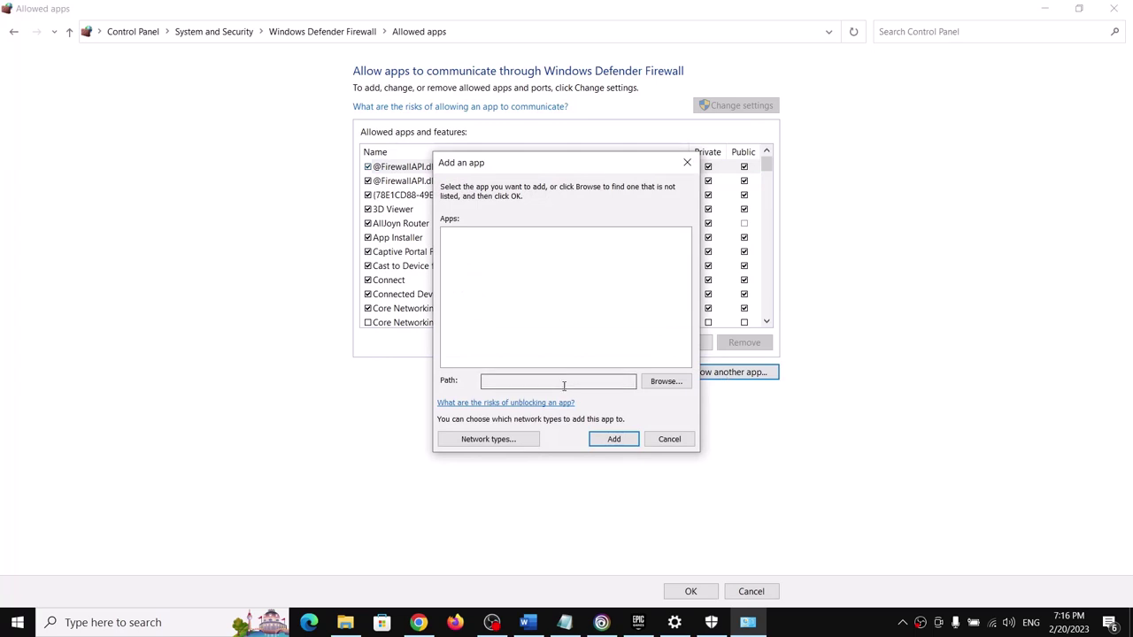
click(672, 390)
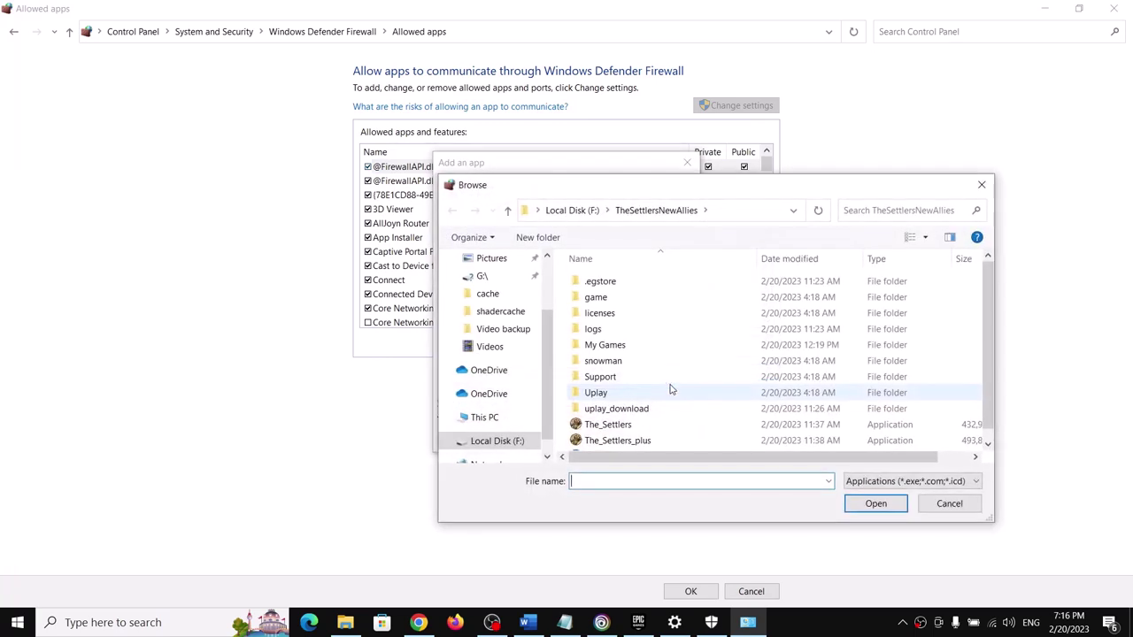
click(609, 427)
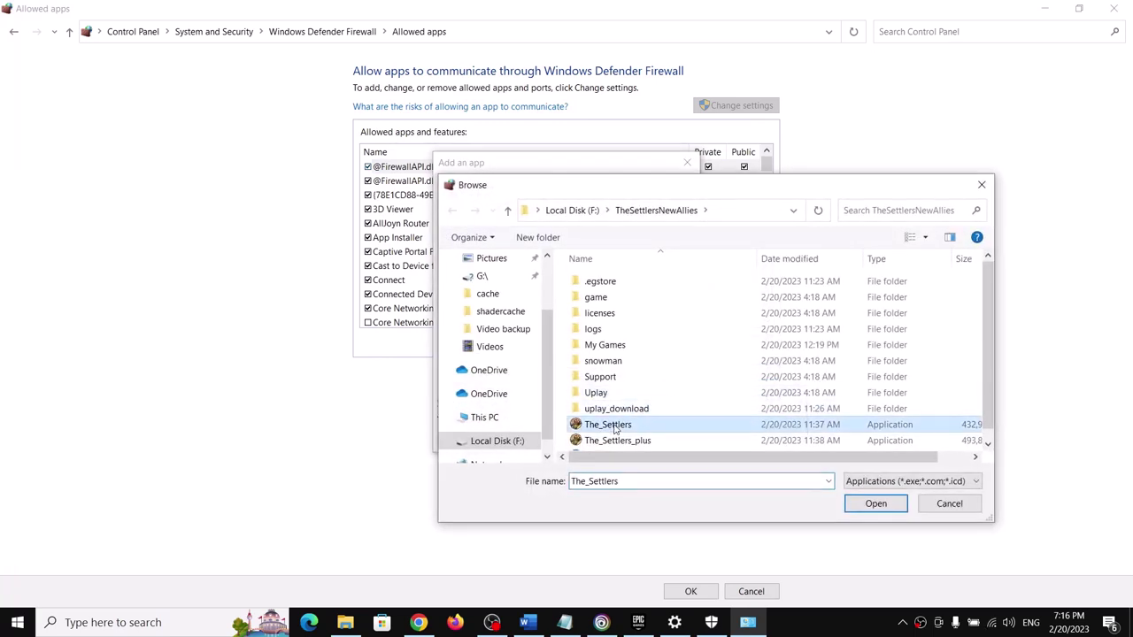
click(900, 505)
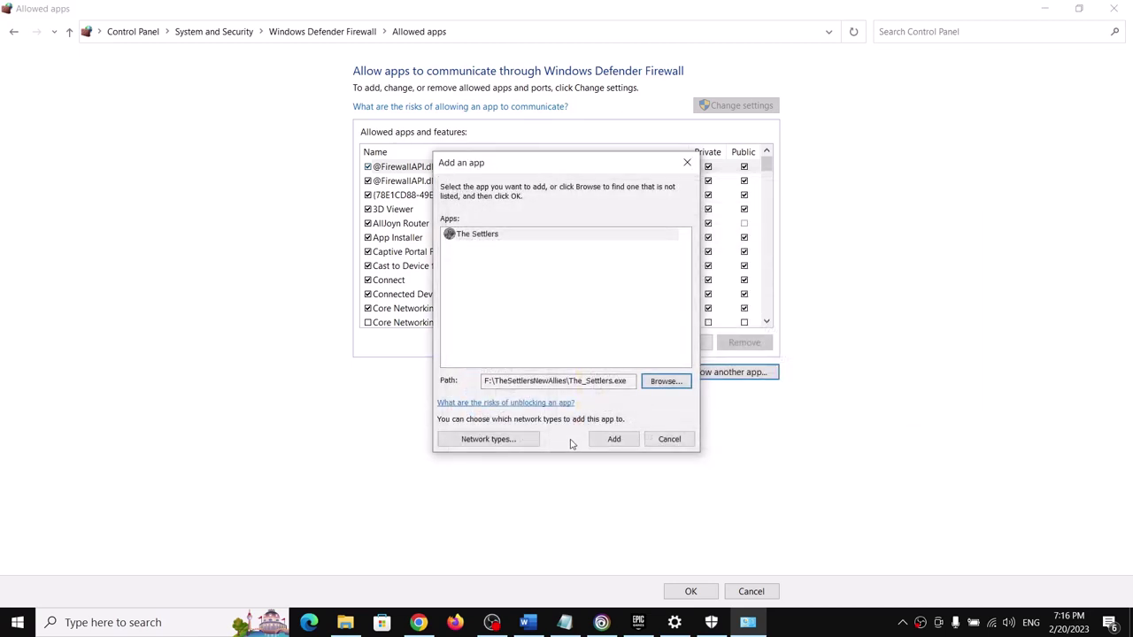
click(608, 440)
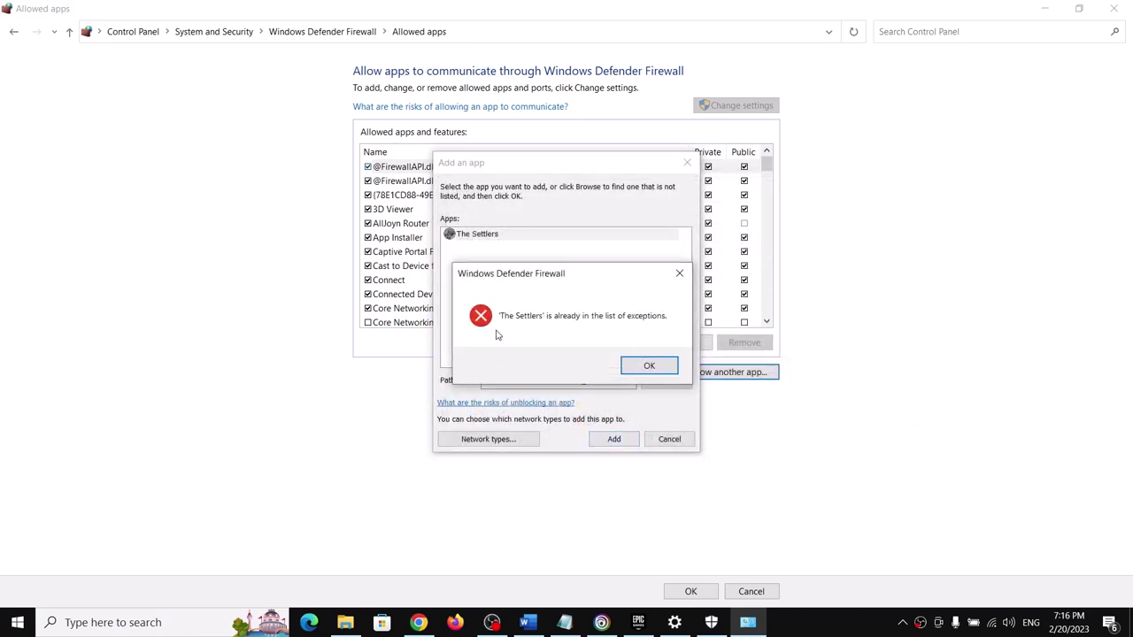
click(648, 365)
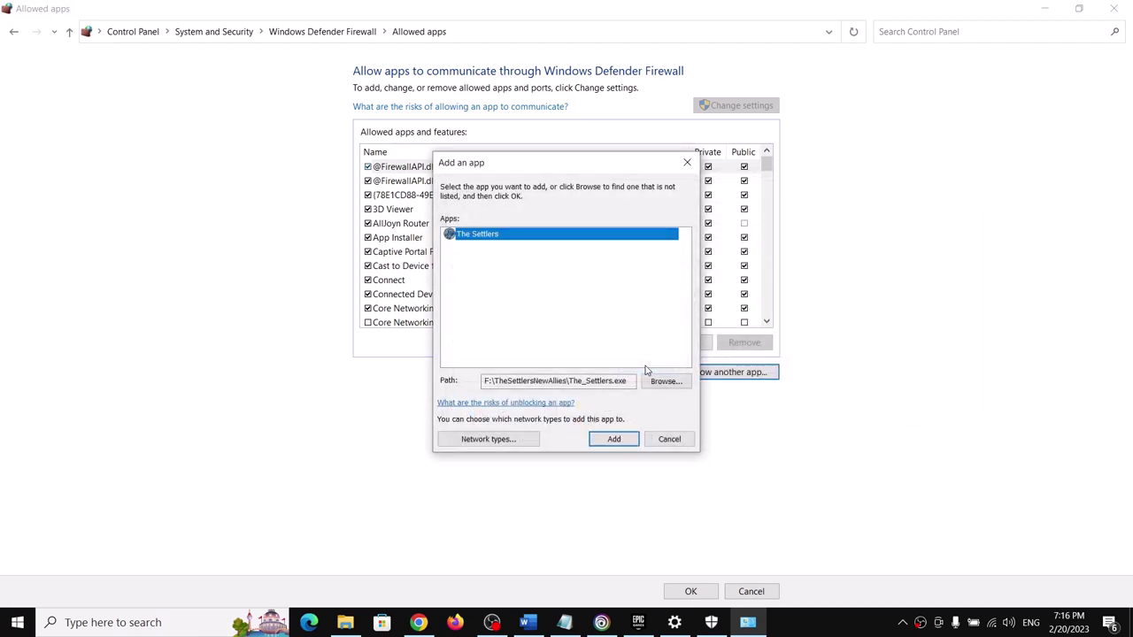
Try to add The_Settlers_plus application to the firewall's allowed apps, then dismiss the dialog for adding an app.
click(658, 381)
scroll(646, 371, down, 1)
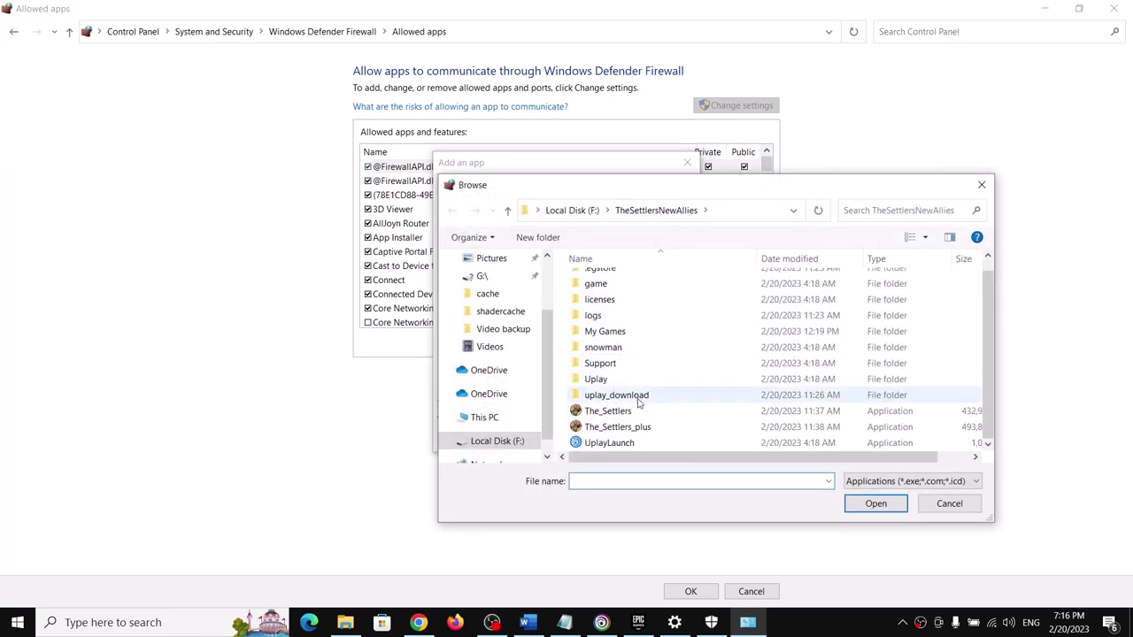
click(617, 427)
click(881, 503)
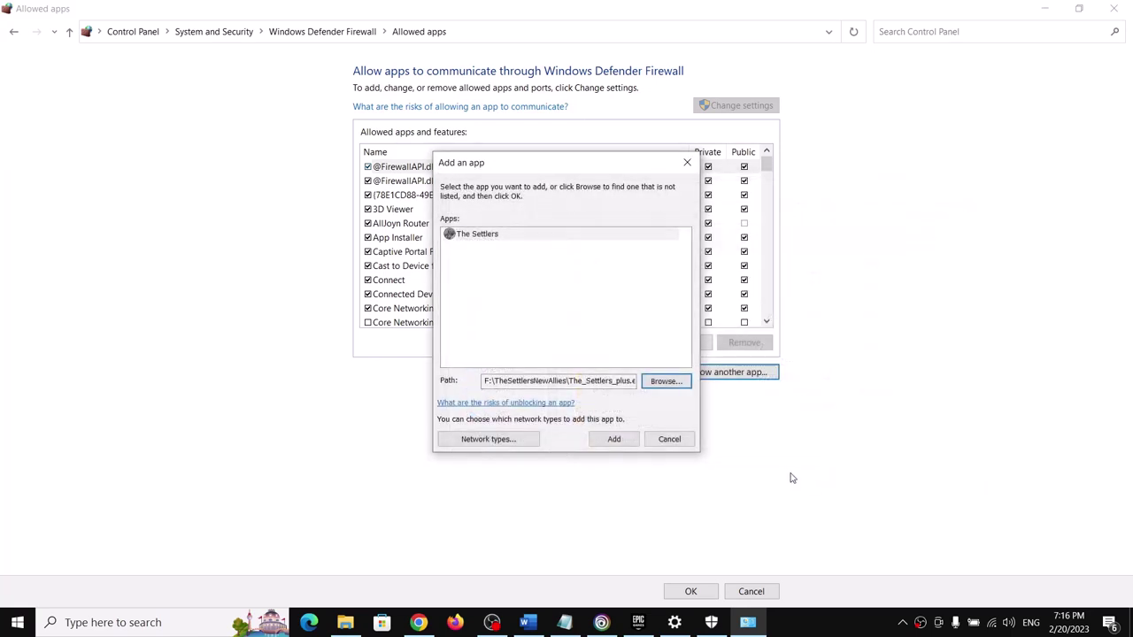
click(612, 439)
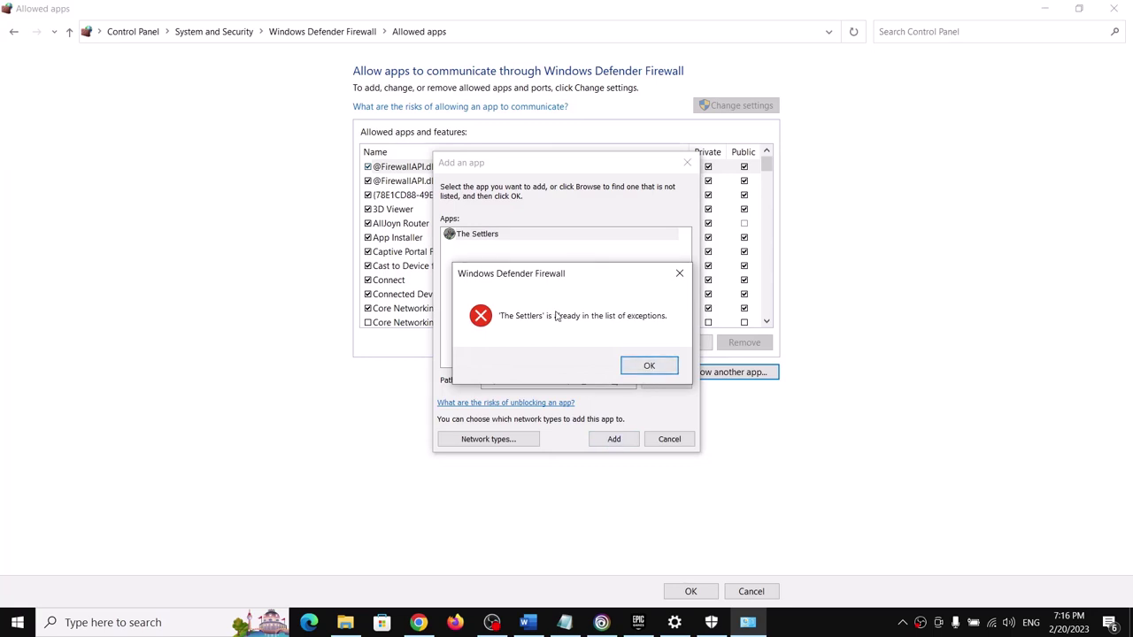
click(648, 365)
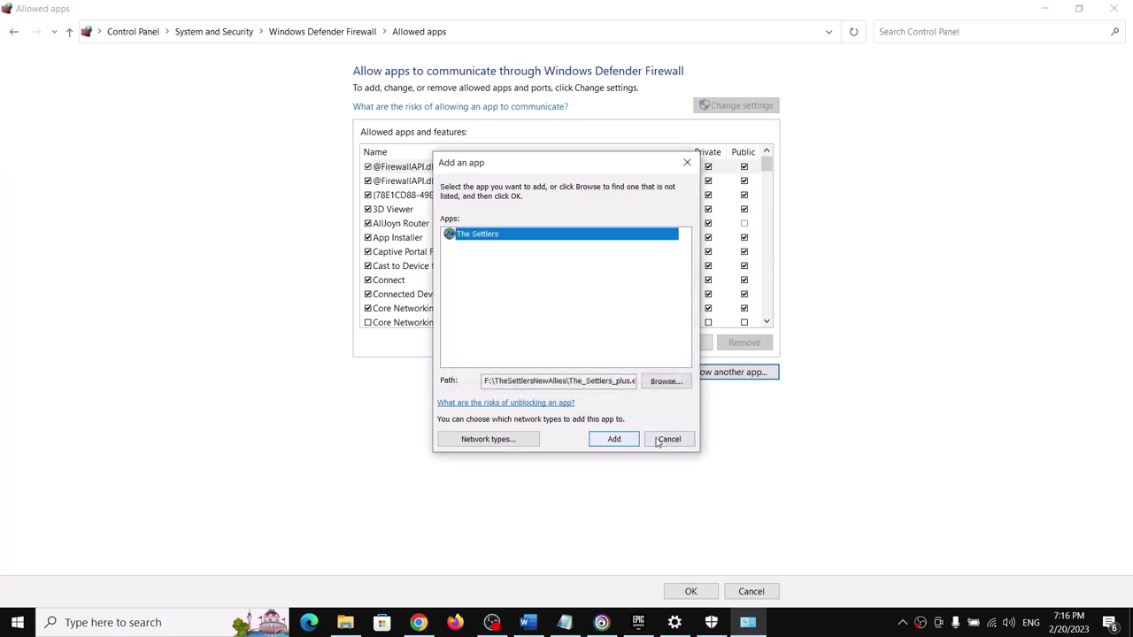
click(666, 439)
Check The Settlers entries in the firewall's list of allowed apps and confirm the list.
scroll(489, 281, down, 12)
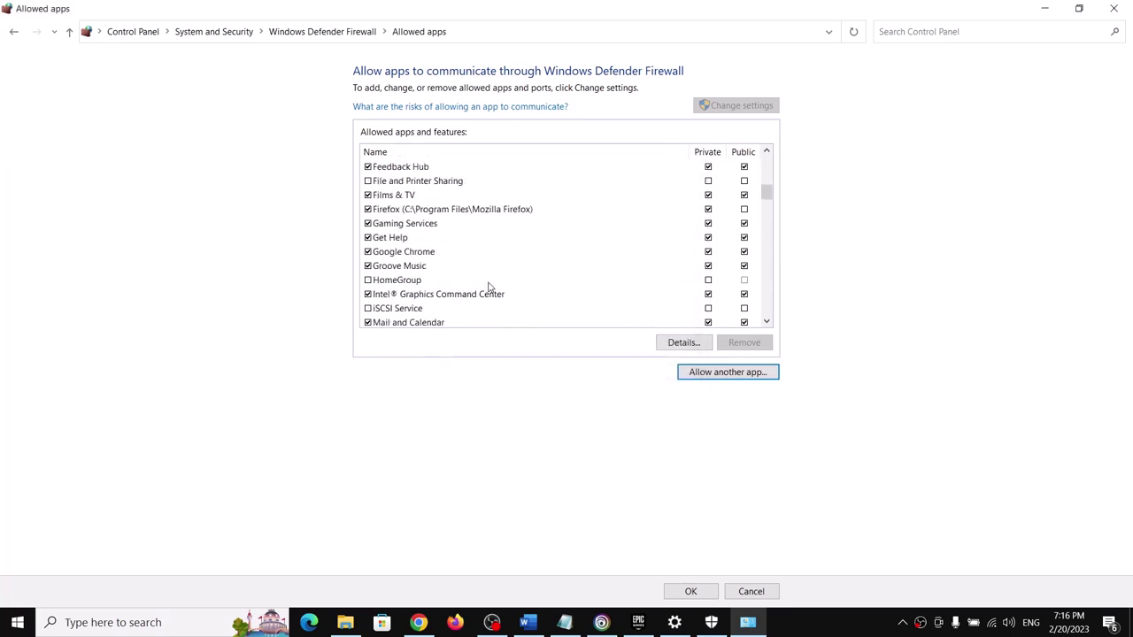
scroll(486, 302, down, 5)
scroll(440, 293, down, 8)
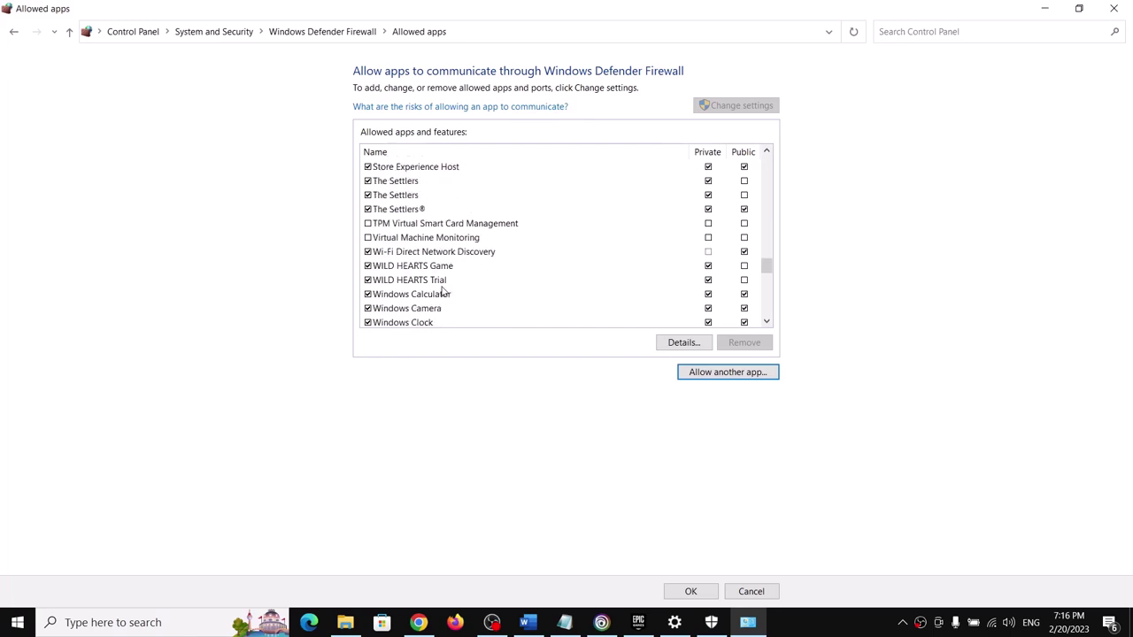
scroll(444, 292, up, 7)
scroll(443, 292, down, 2)
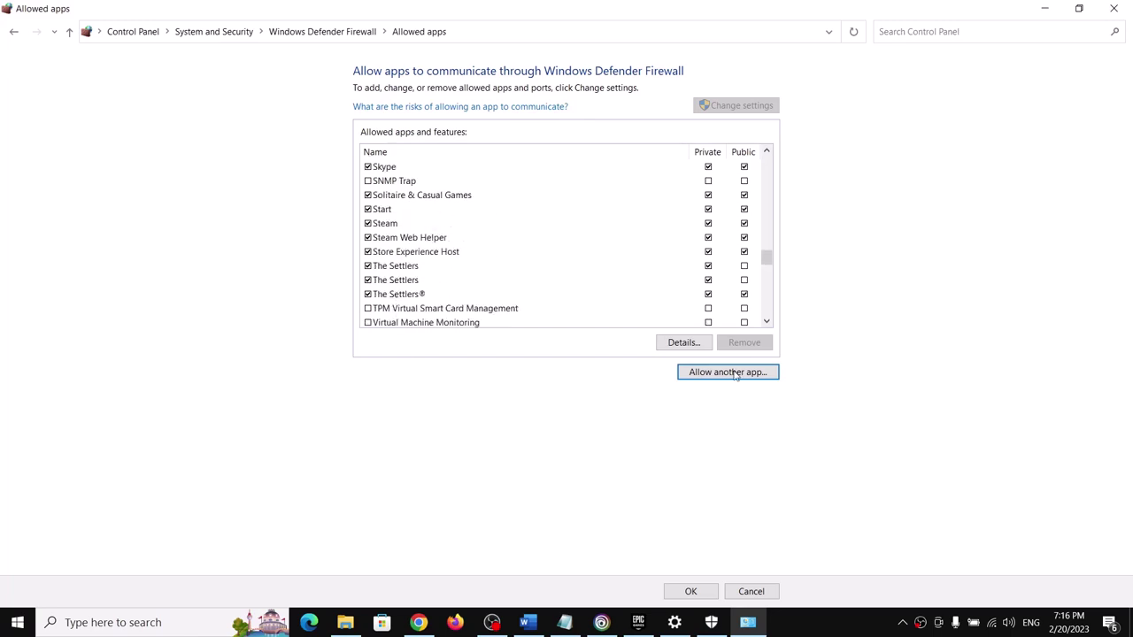
click(694, 592)
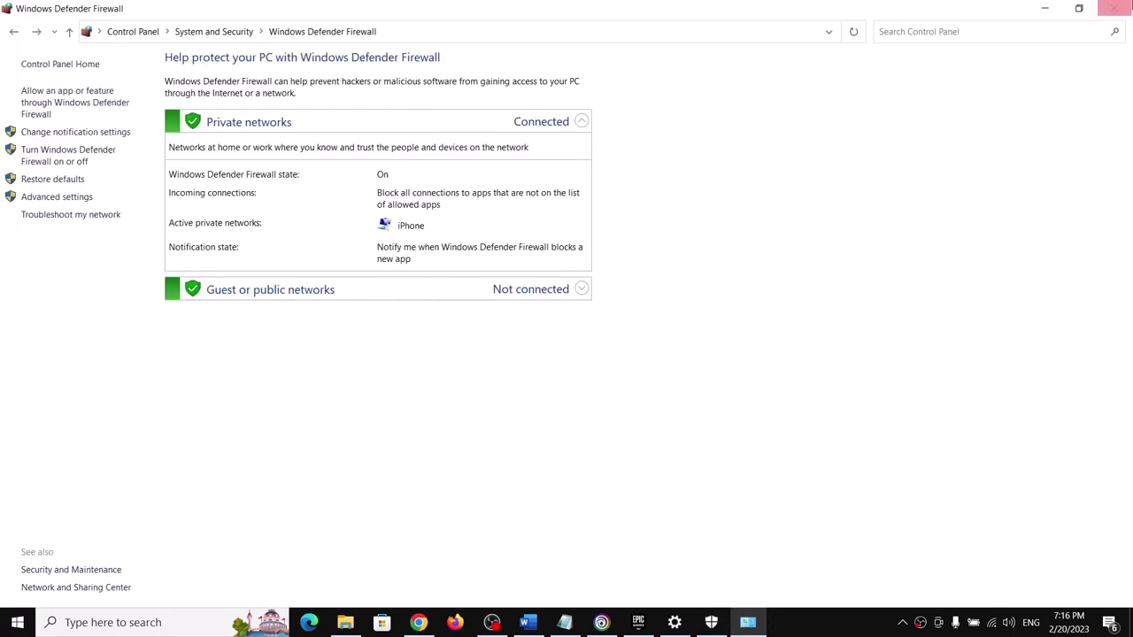
Close the Windows Defender Firewall, Windows Security and Settings windows.
click(1113, 9)
key(alt+F4)
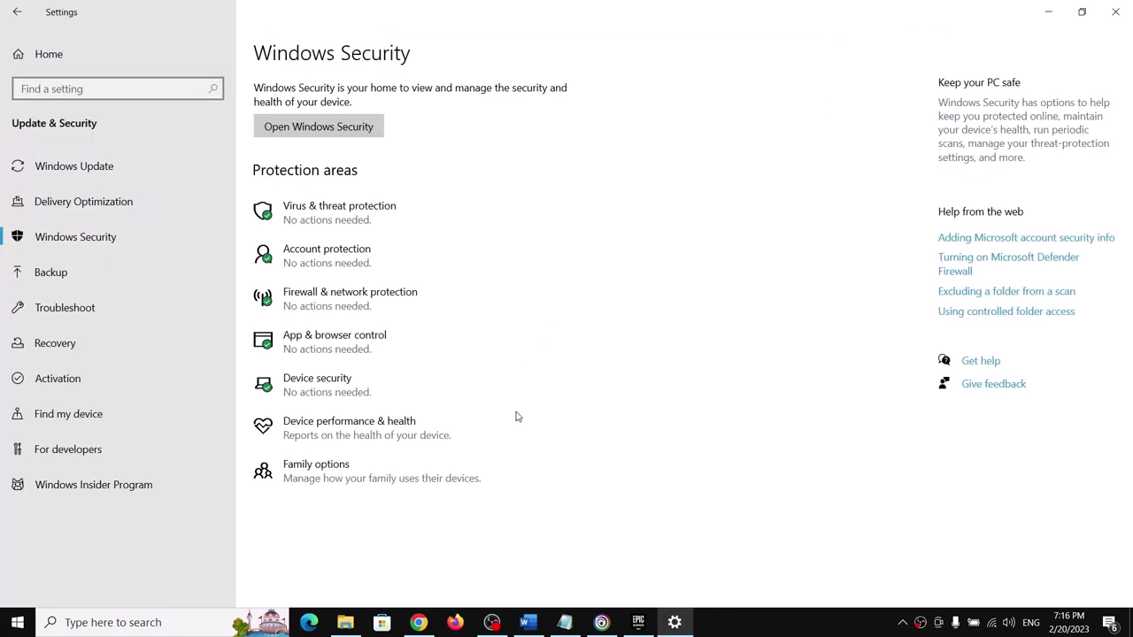
click(1115, 11)
Highlight the Step 6 text "Clear your Ubisoft Connect cache" in the Word document of fixes.
scroll(542, 383, down, 2)
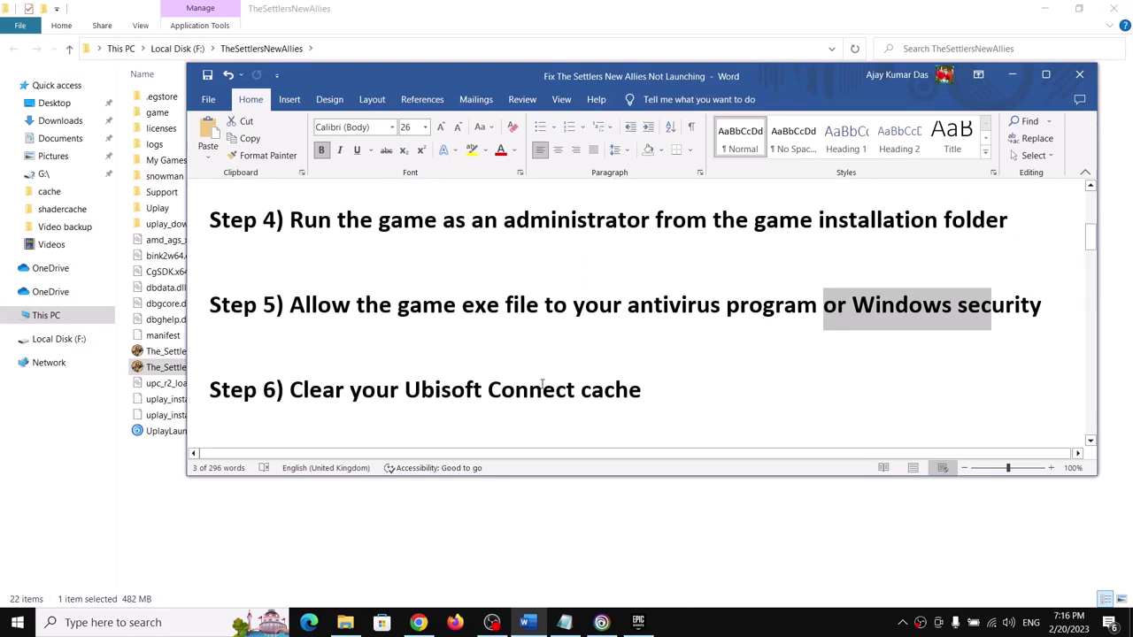
scroll(543, 383, down, 1)
drag(306, 354, 653, 354)
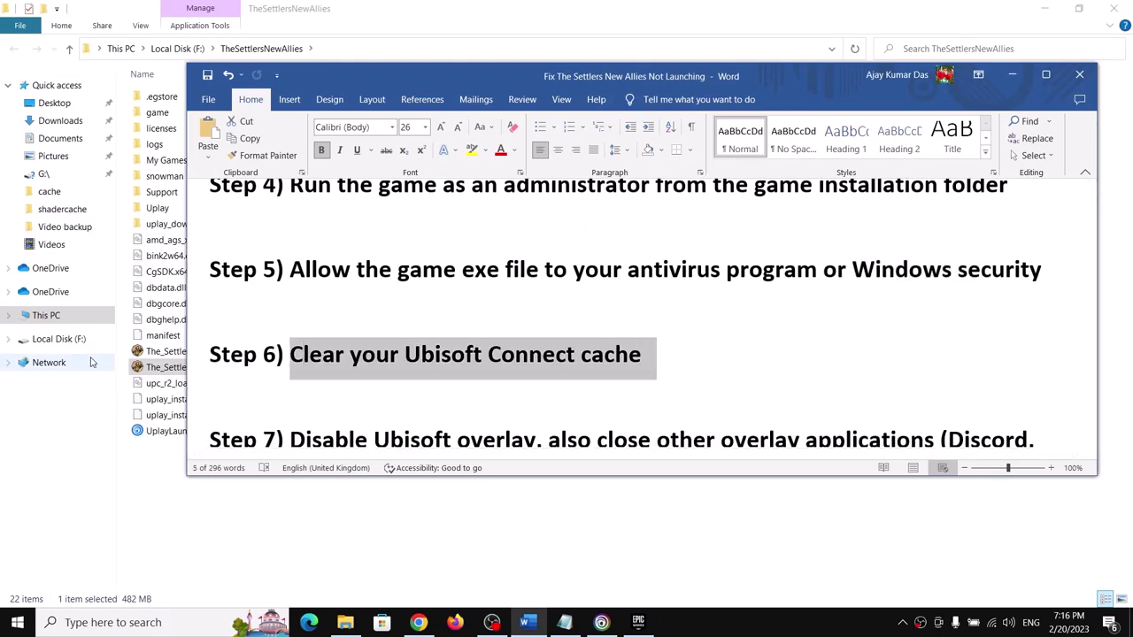
Switch to File Explorer and open the Ubisoft Game Launcher folder in C:\Program Files (x86)\Ubisoft.
click(79, 319)
double_click(207, 208)
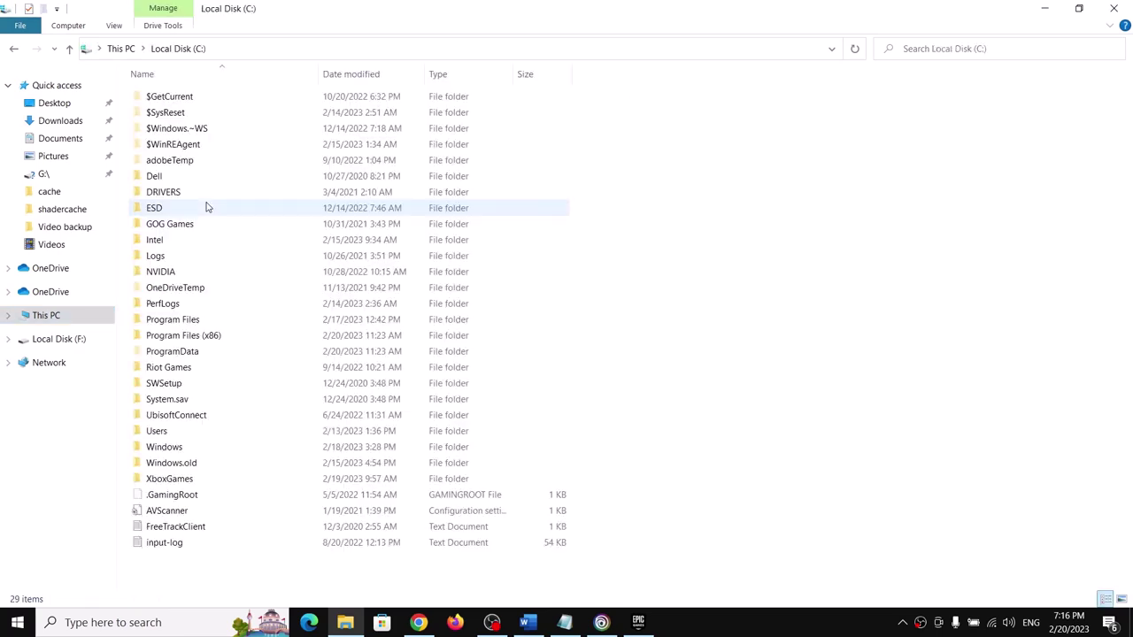
click(193, 335)
double_click(200, 340)
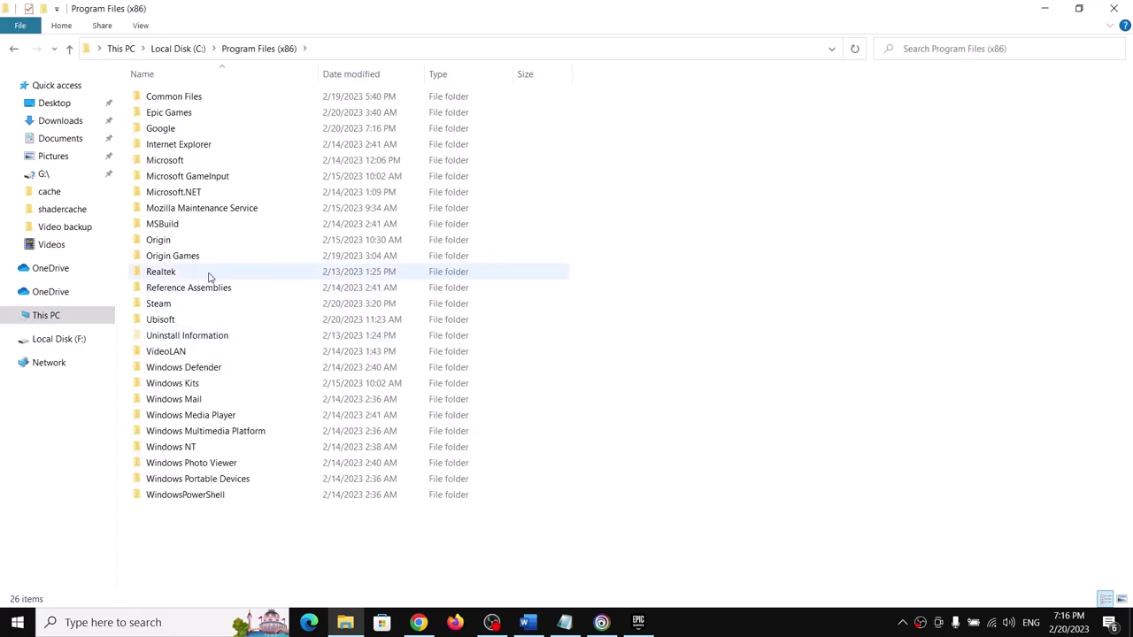
click(180, 321)
double_click(180, 324)
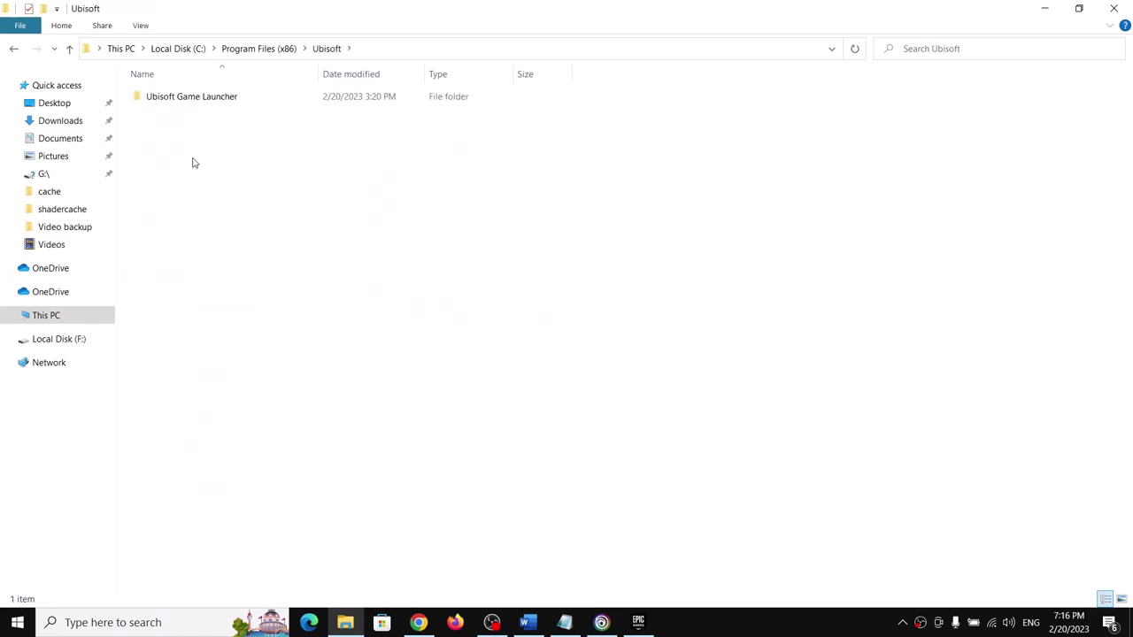
click(165, 102)
double_click(184, 99)
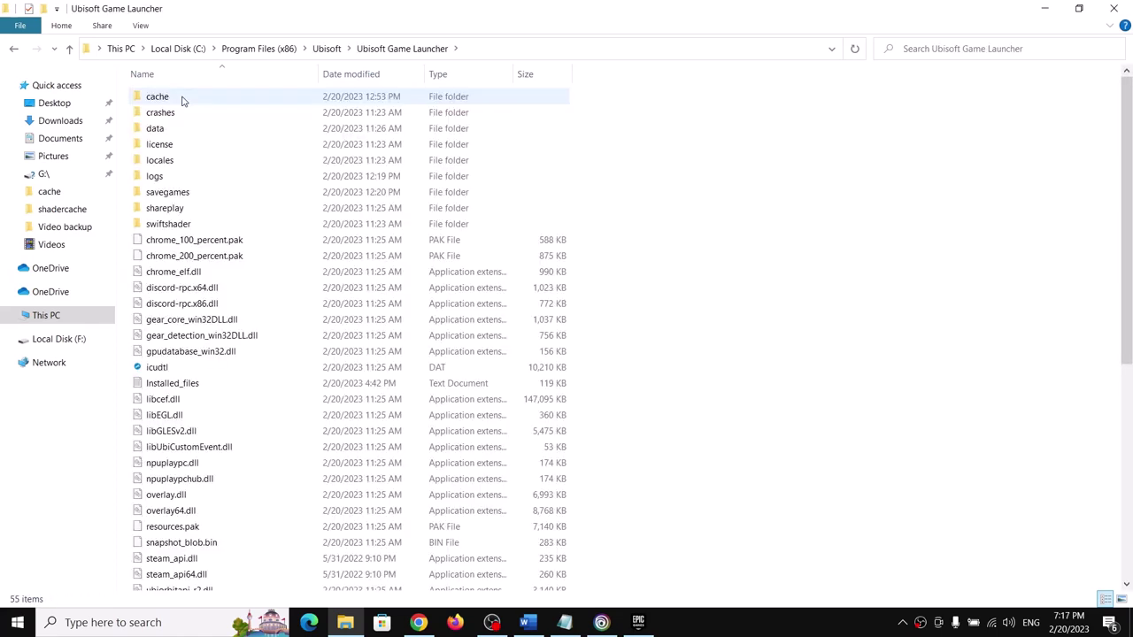
Try to rename the cache folder in the Ubisoft Game Launcher folder as cache_bak with administrator permission.
click(161, 97)
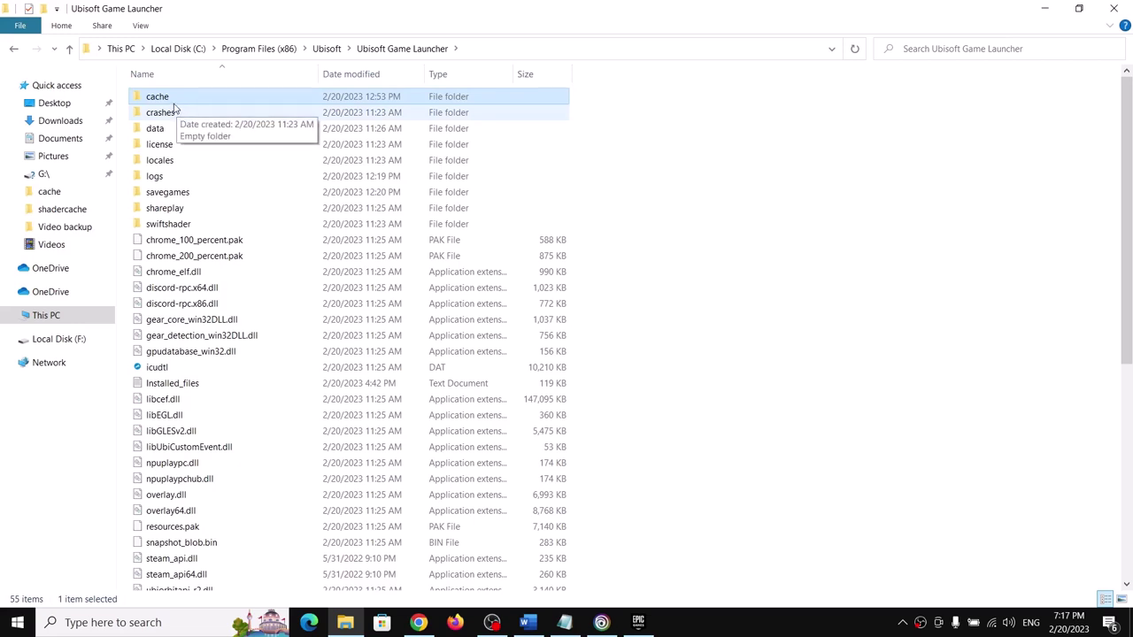
right_click(165, 103)
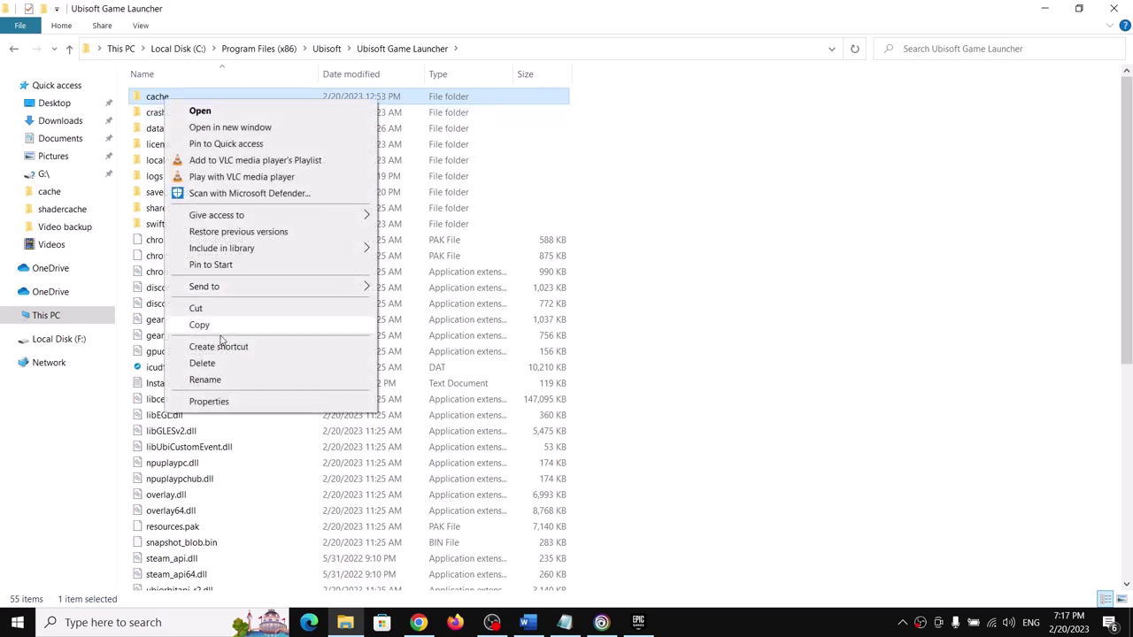
click(205, 380)
click(178, 95)
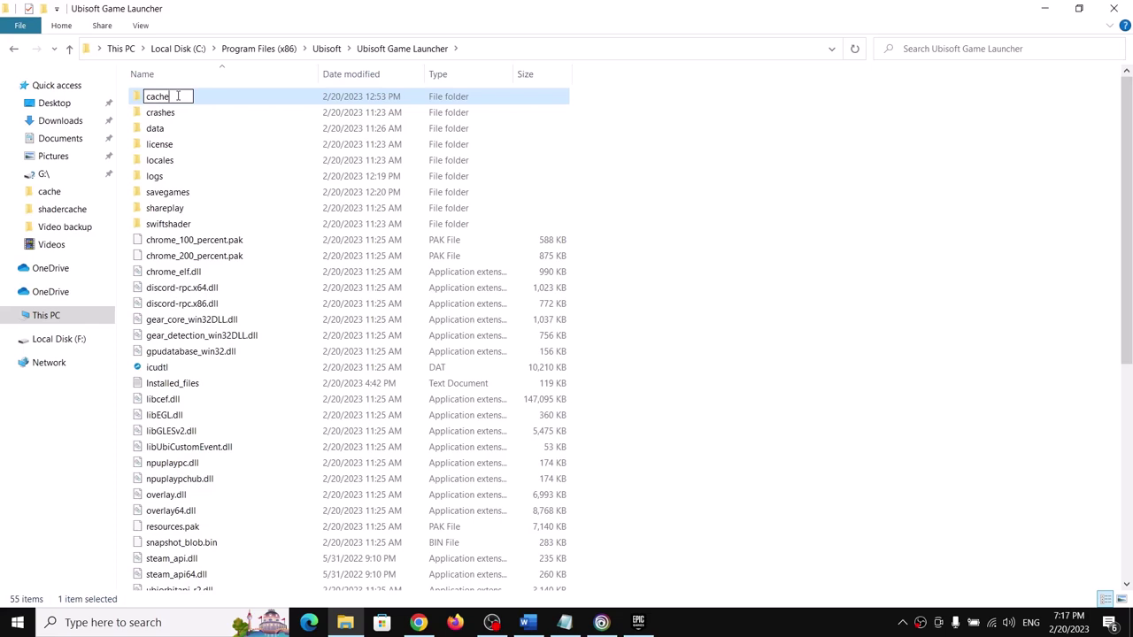
text(_bak)
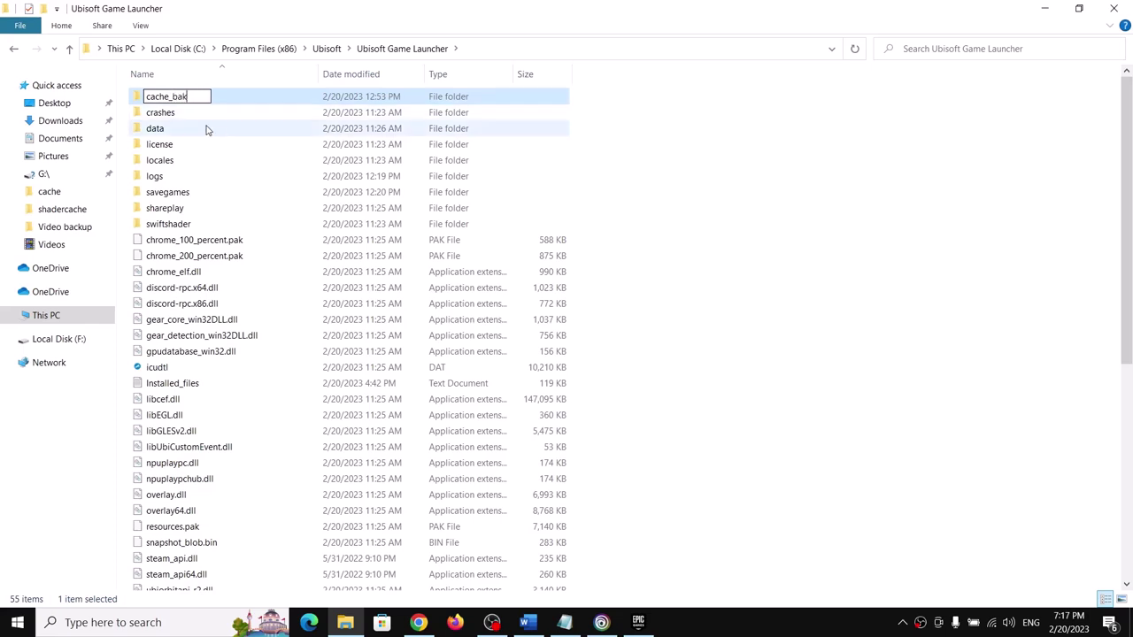
key(Return)
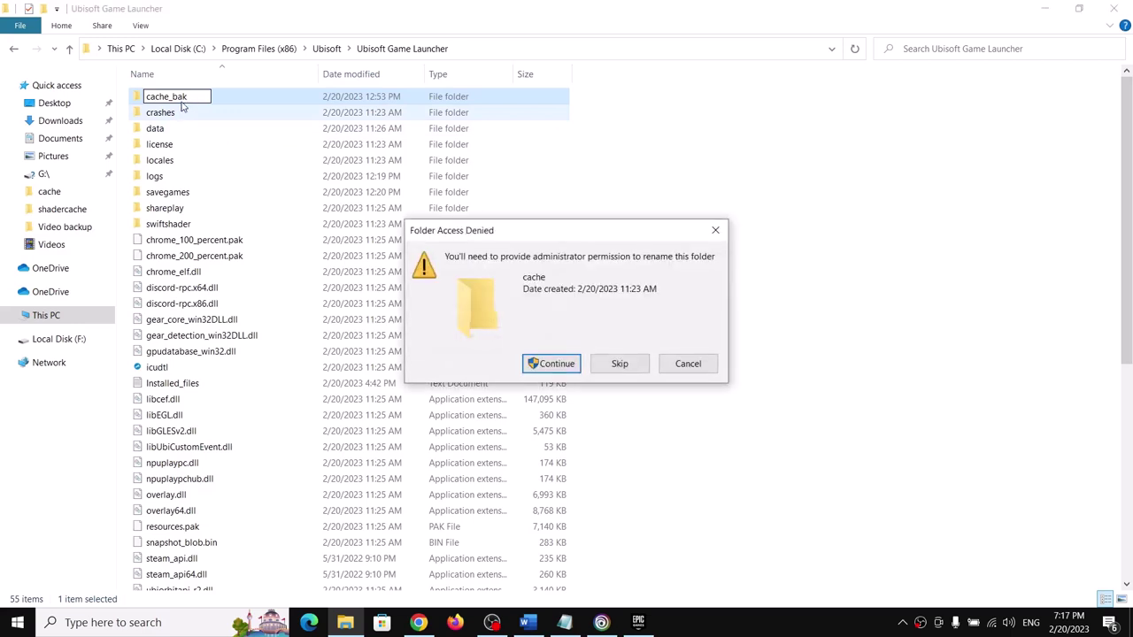
click(550, 363)
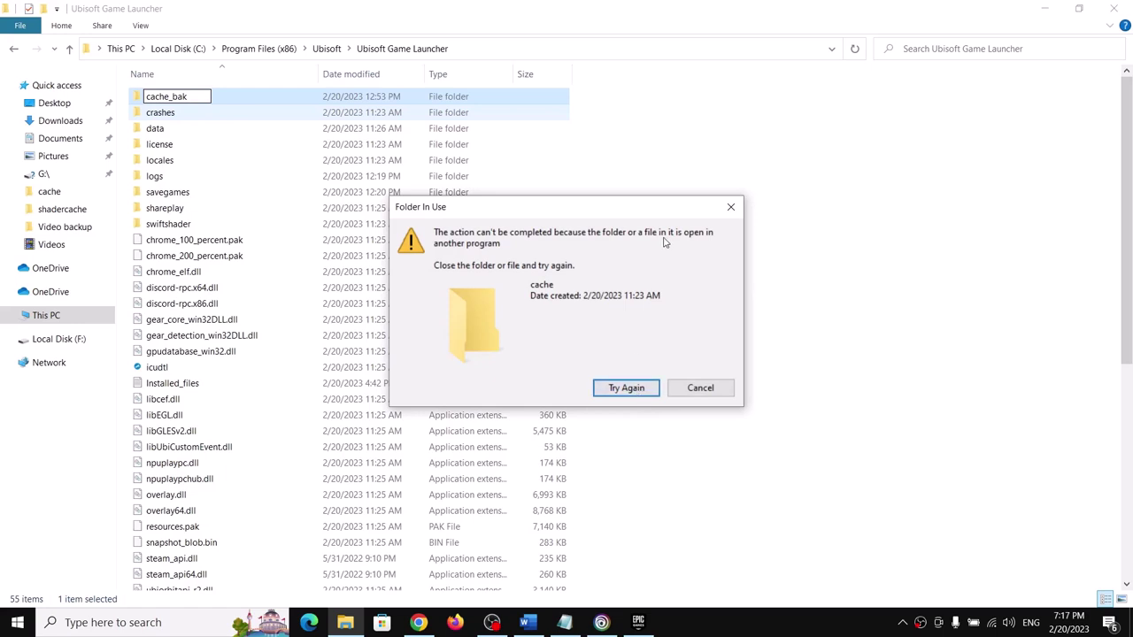
click(700, 388)
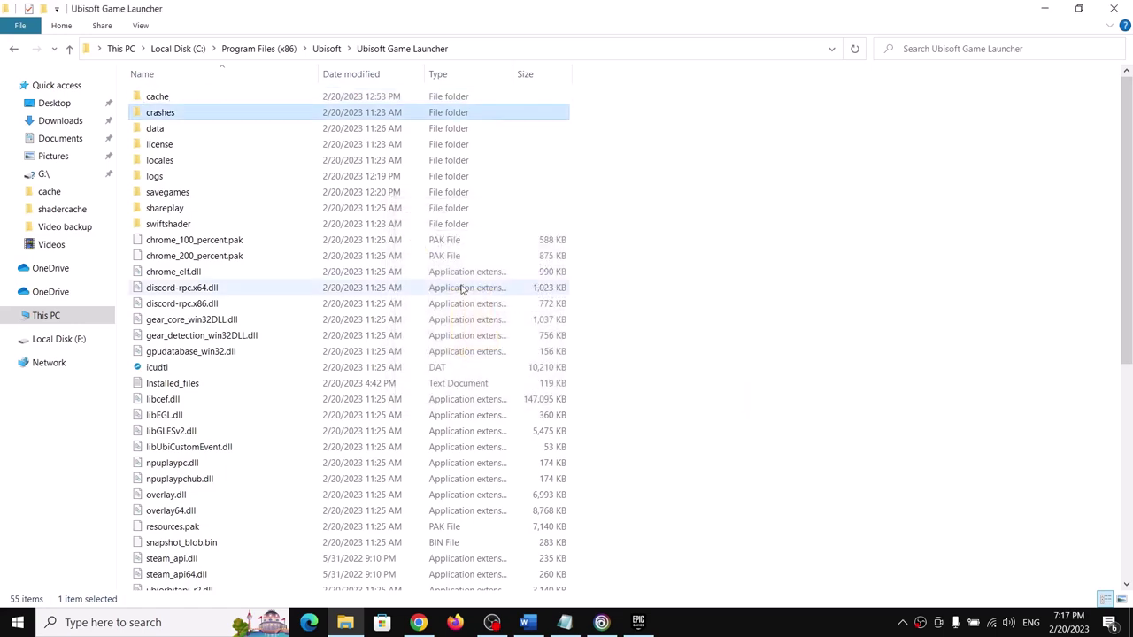
Switch to Ubisoft Connect and quit it completely.
click(602, 622)
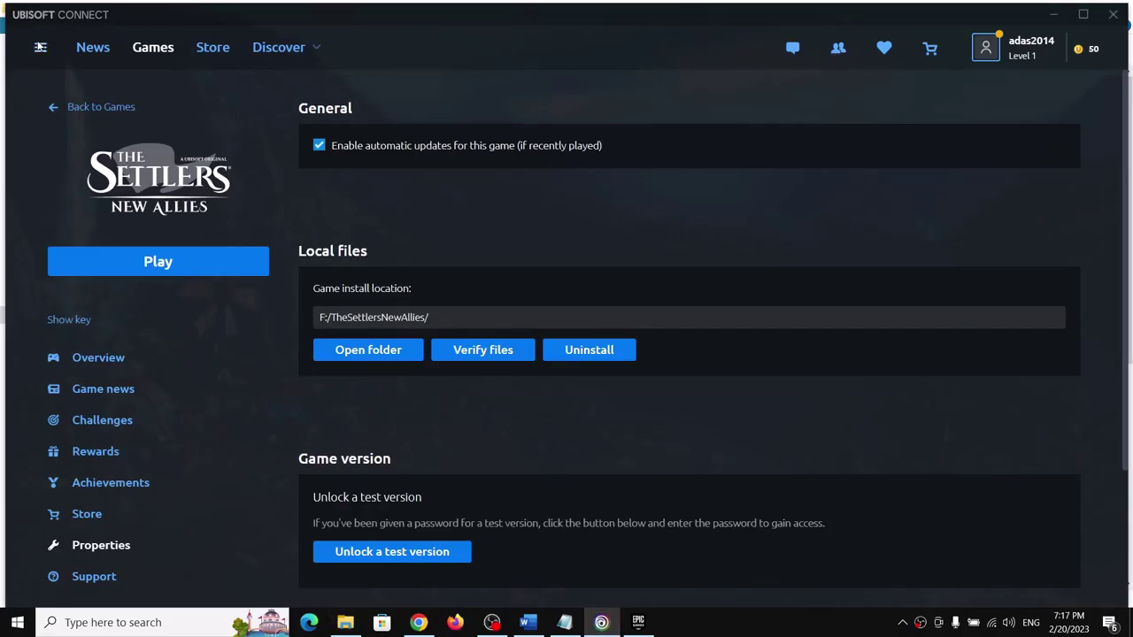
click(40, 47)
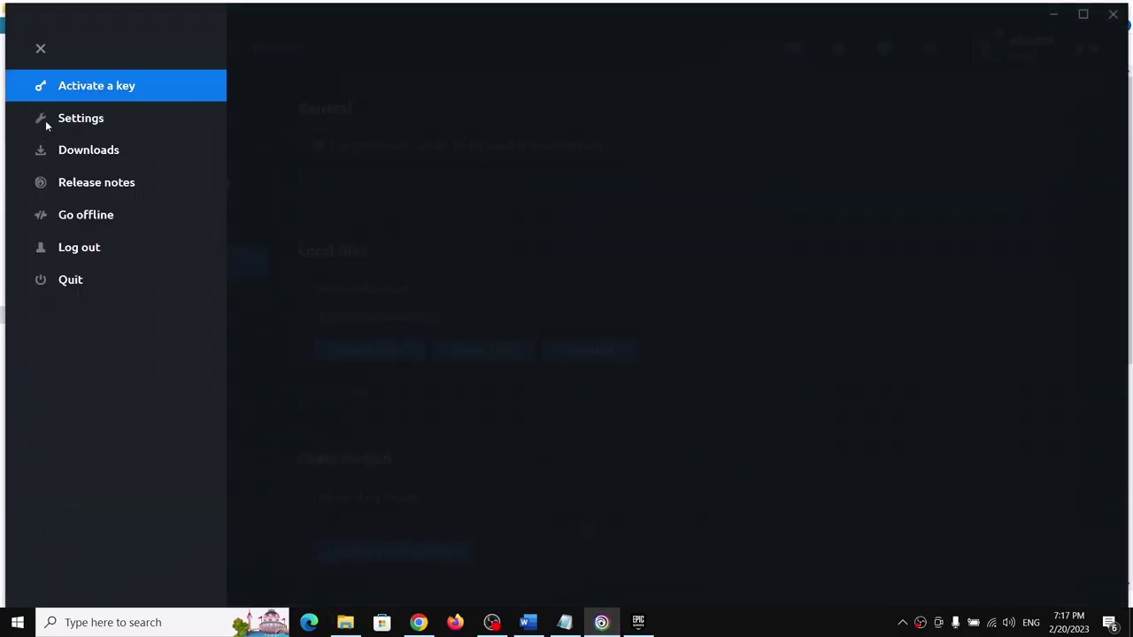
click(61, 282)
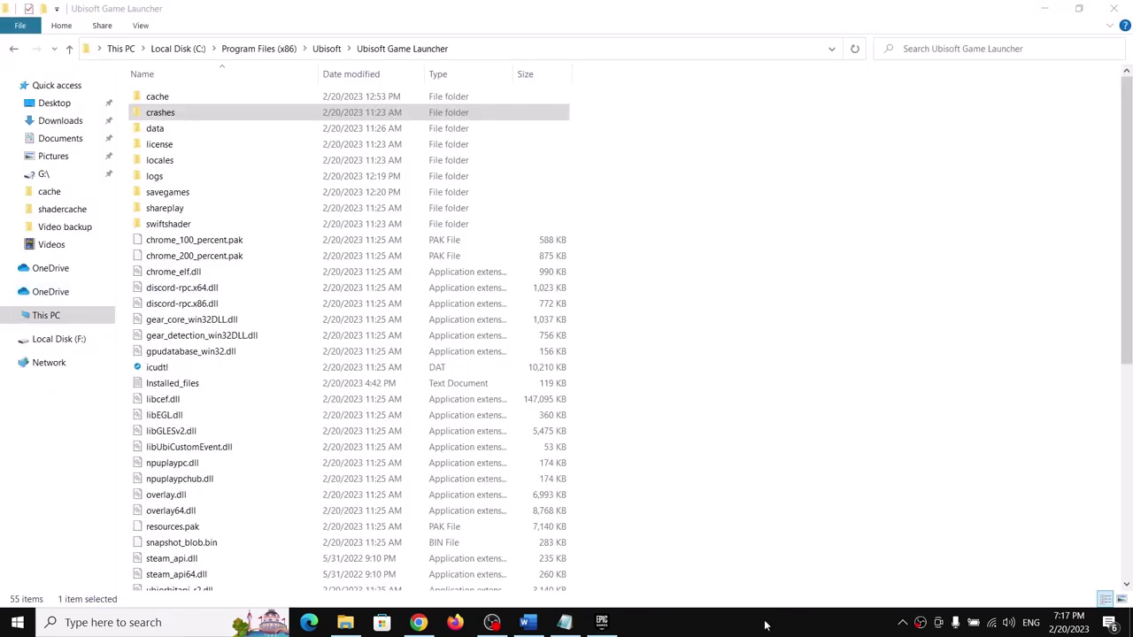
Rename the cache folder in the Ubisoft Game Launcher folder as cache.old with administrator permission.
click(166, 104)
right_click(165, 100)
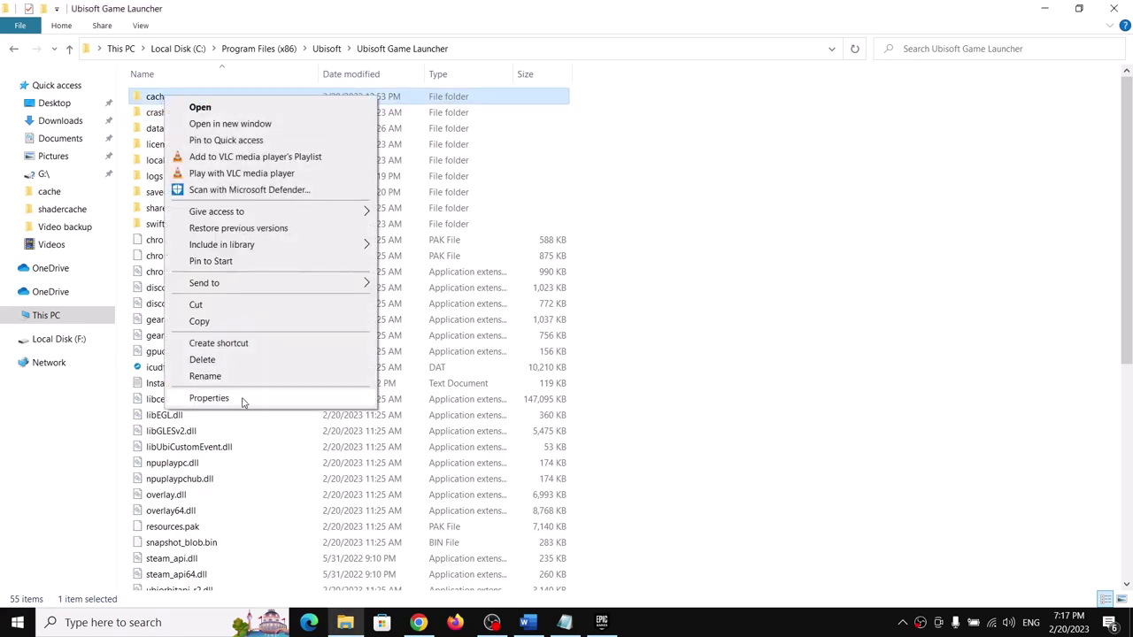
click(205, 376)
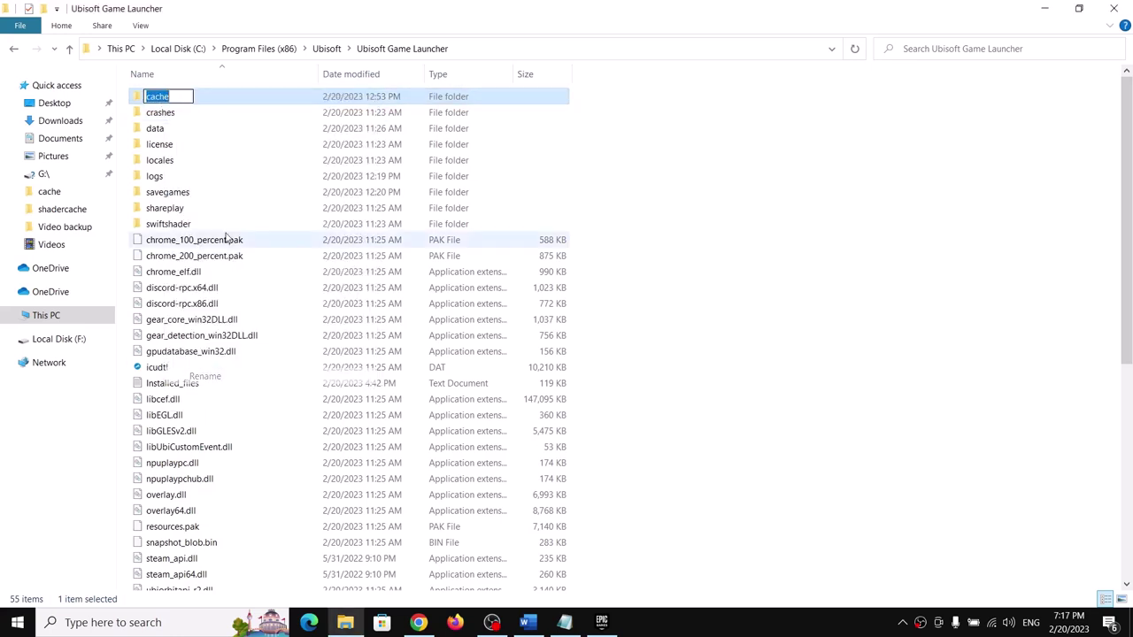
key(Escape)
right_click(184, 104)
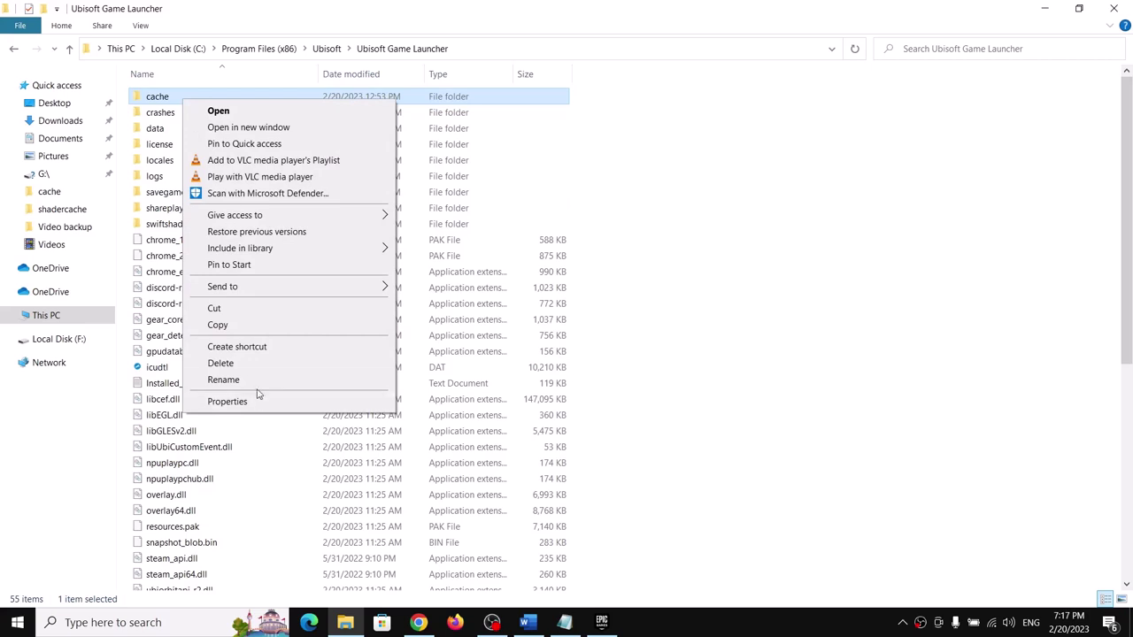
click(253, 382)
click(188, 95)
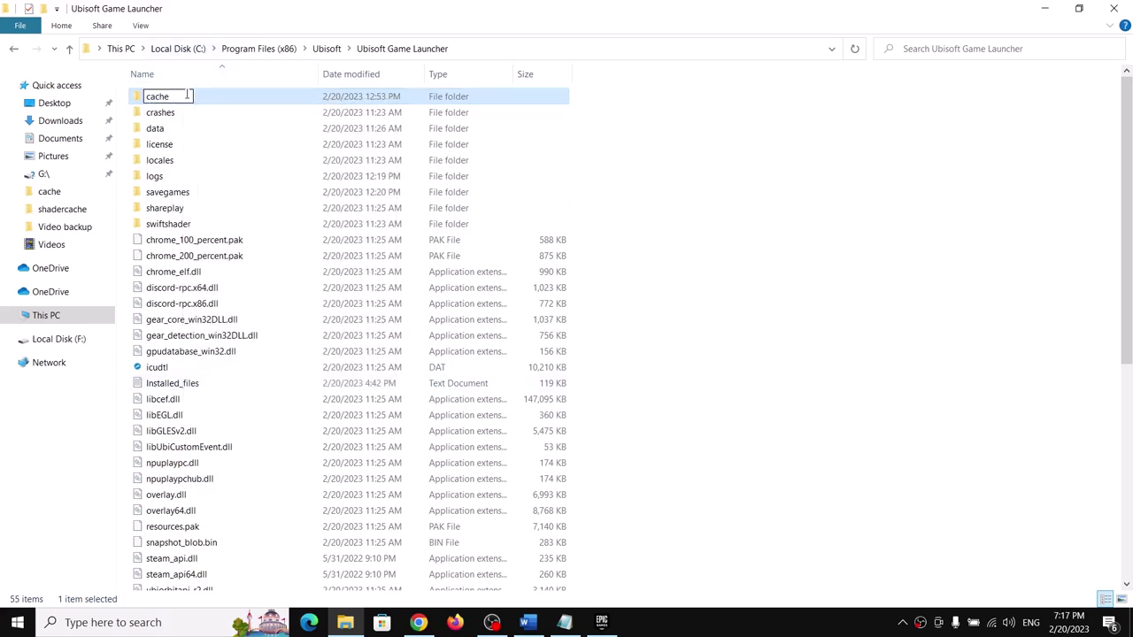
text(.old)
key(Return)
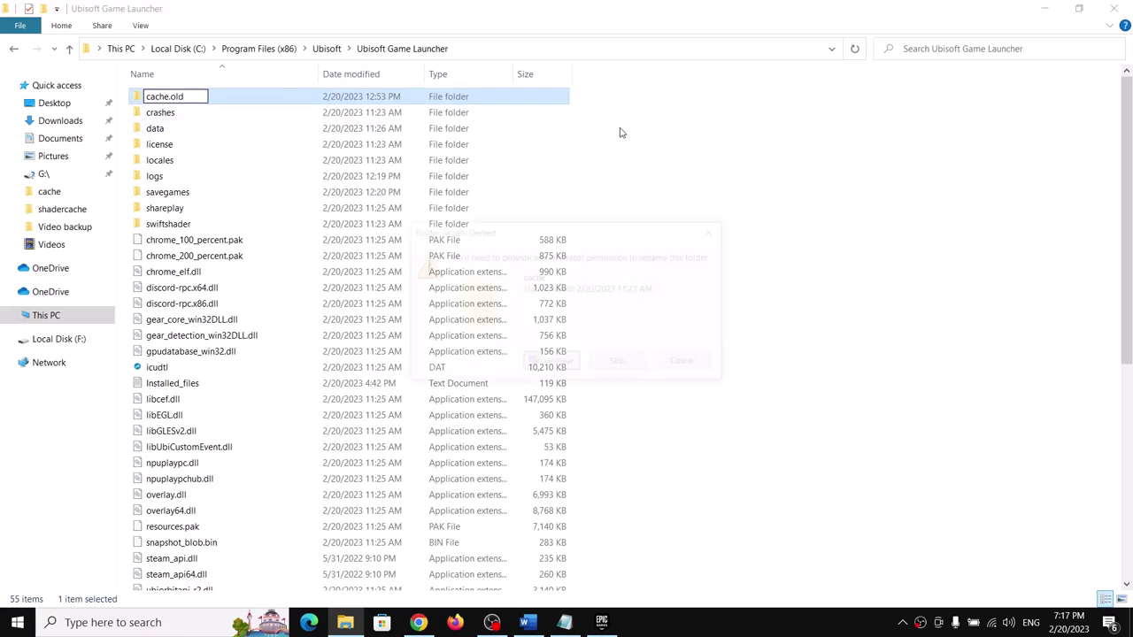
key(Escape)
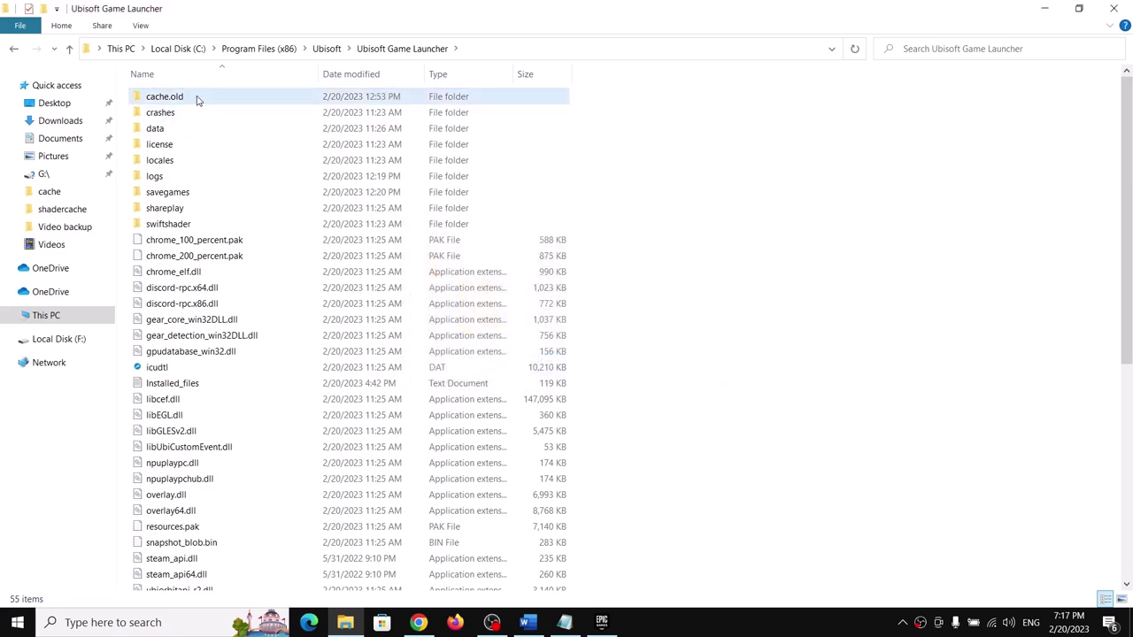
key(Return)
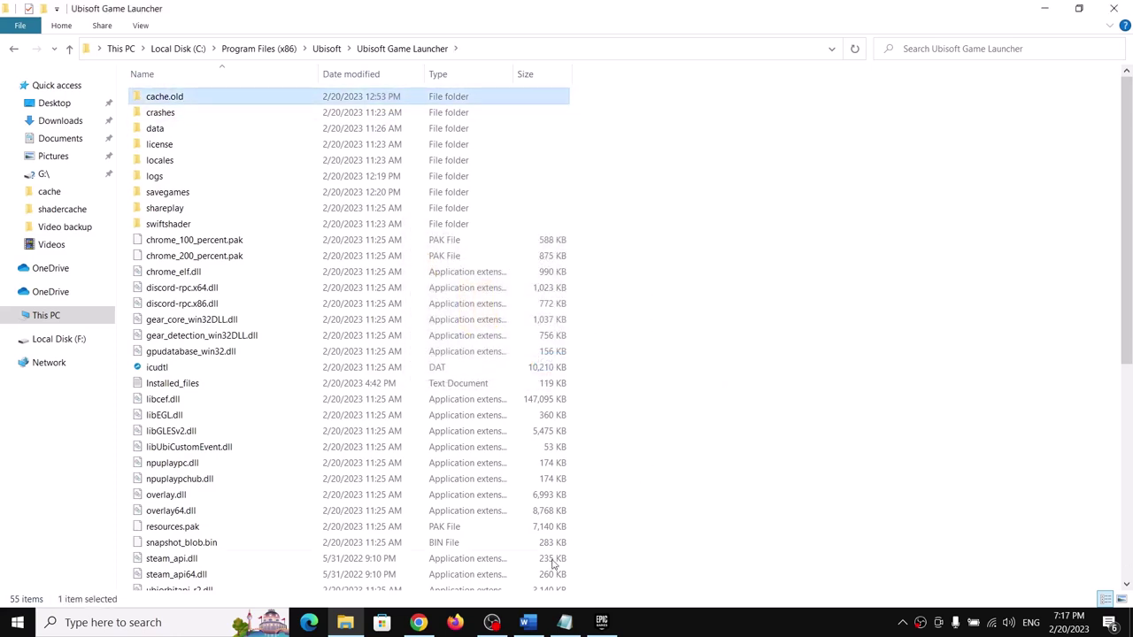
Search Windows for Ubisoft Connect and launch it.
click(168, 622)
text(ubi)
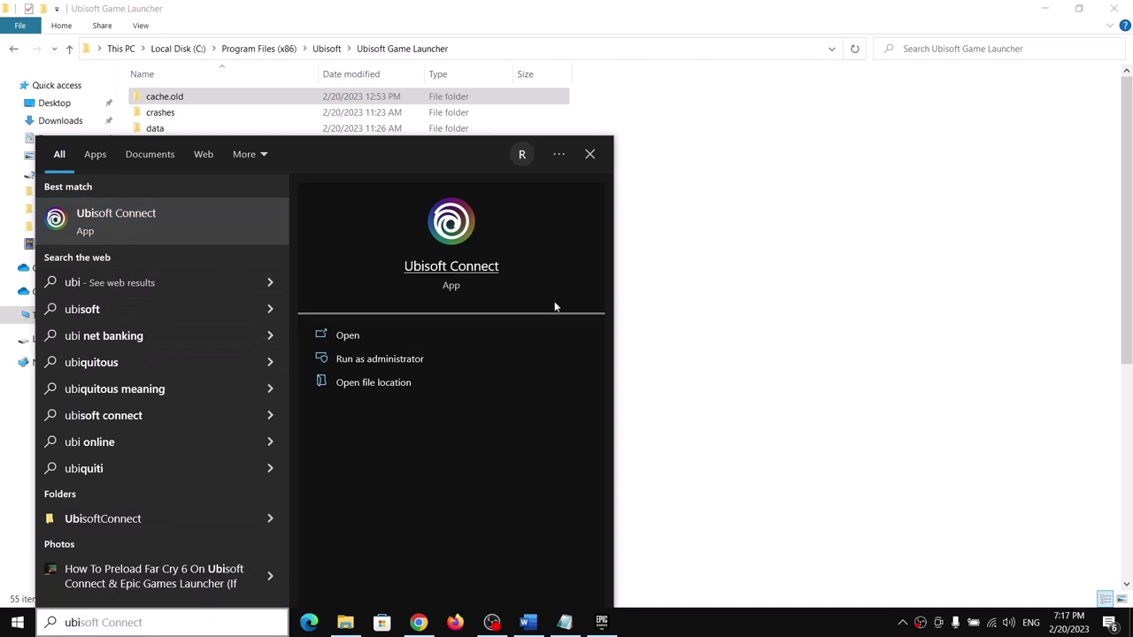
click(81, 232)
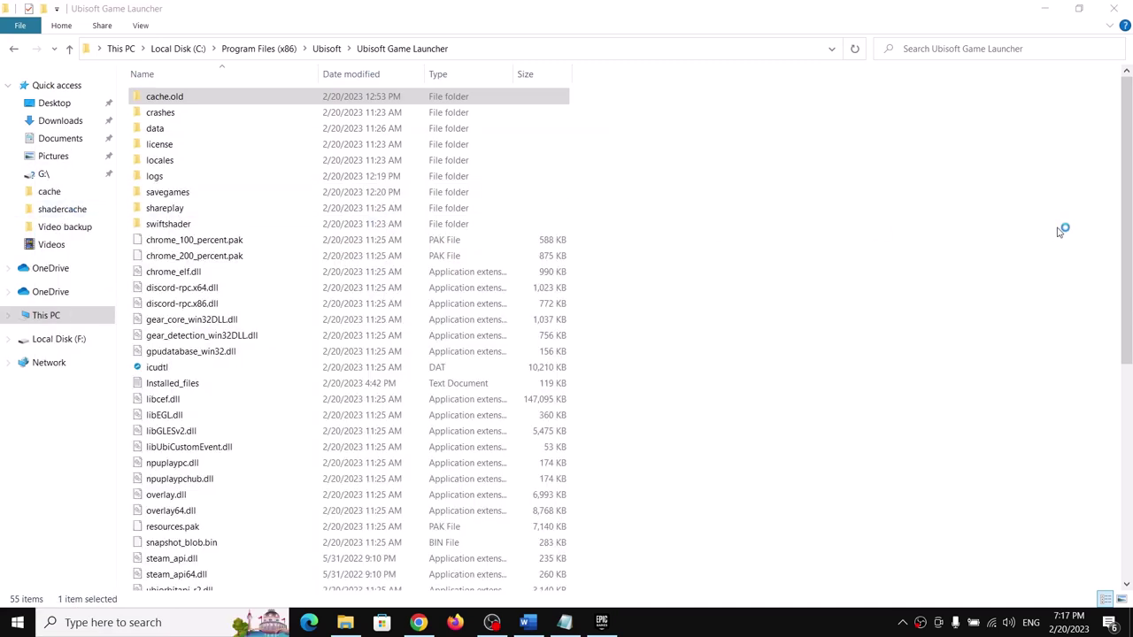
Switch to the Word document and highlight the Step 7 text on closing overlay applications such as Discord, GeForce Experience and AMD overlay.
click(527, 622)
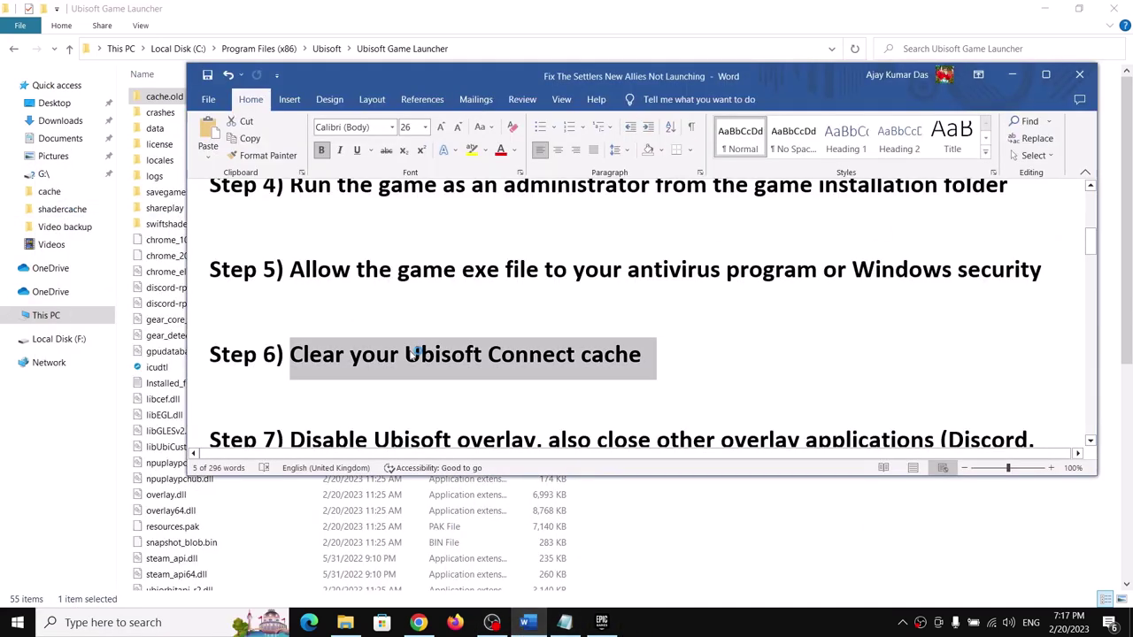
scroll(408, 368, down, 3)
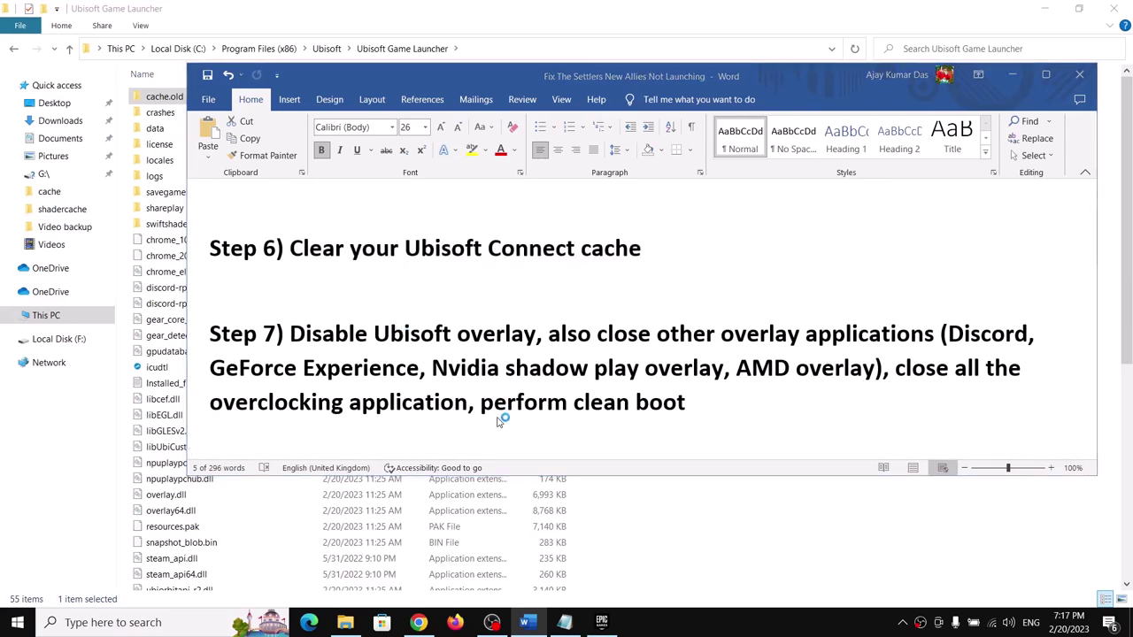
drag(310, 339, 938, 340)
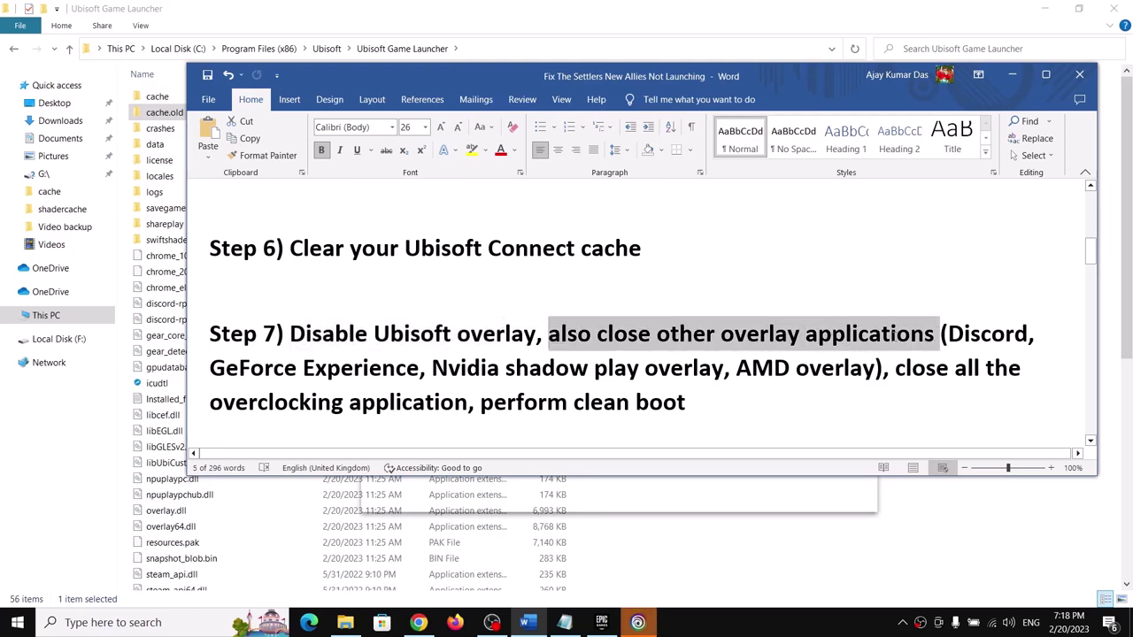
click(948, 340)
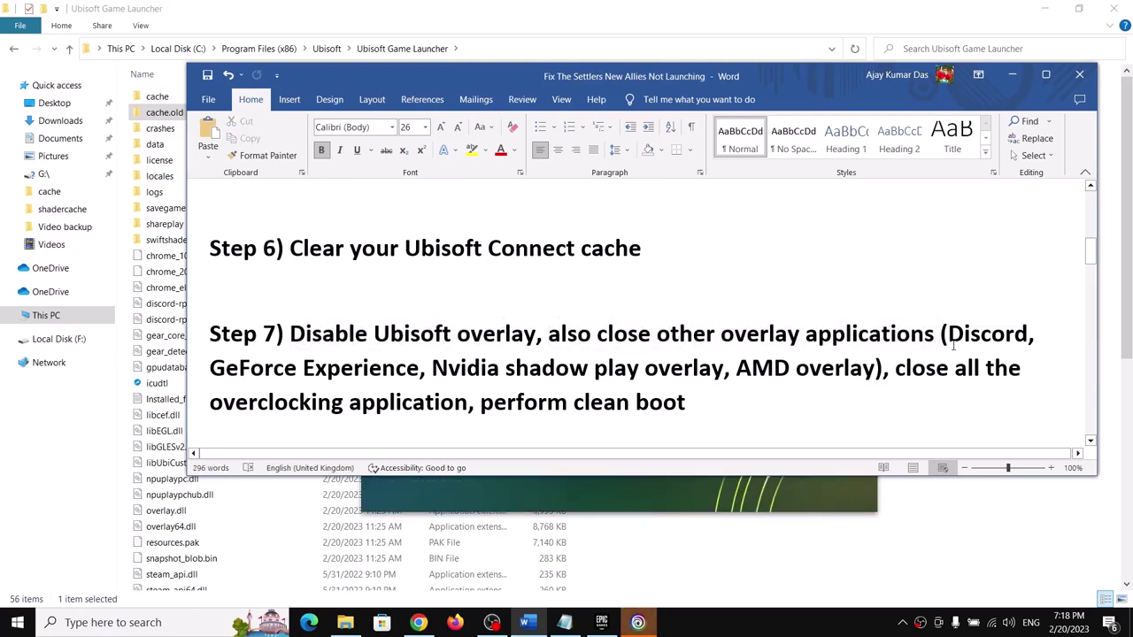
double_click(964, 336)
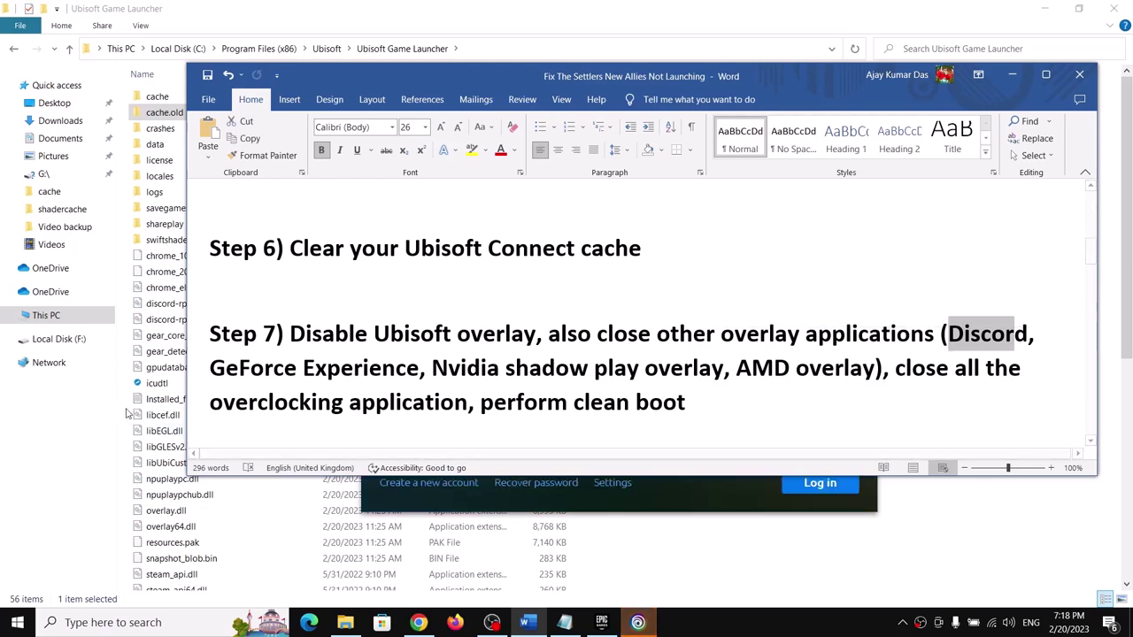
drag(240, 370, 849, 370)
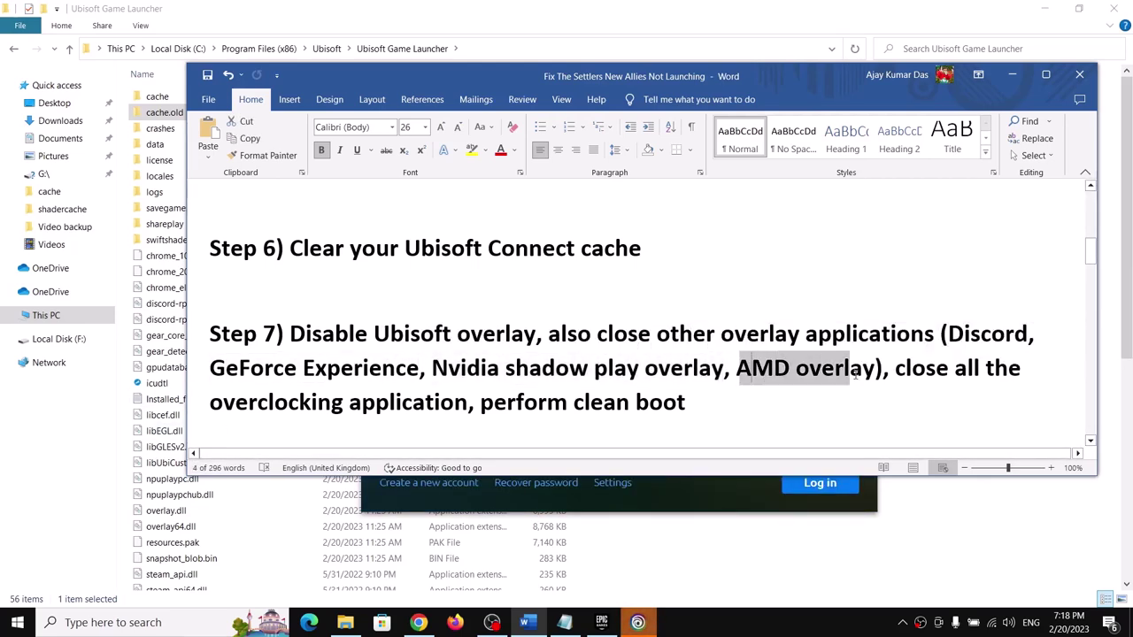
click(507, 370)
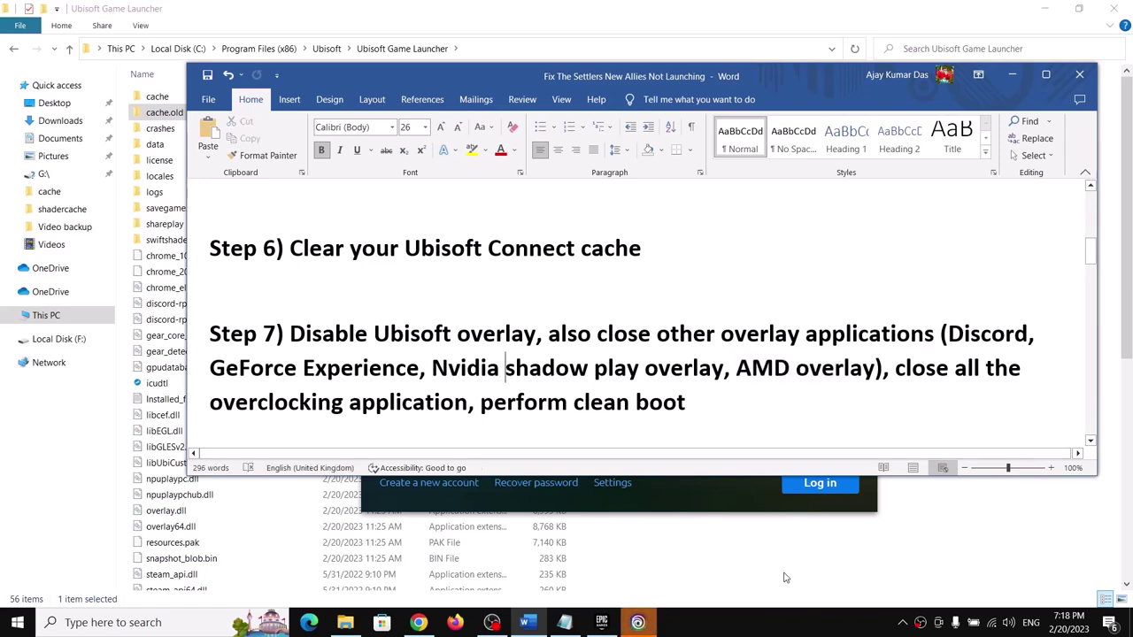
Close the Ubisoft Connect login window and launch The Settlers from the Epic Games Launcher.
click(792, 508)
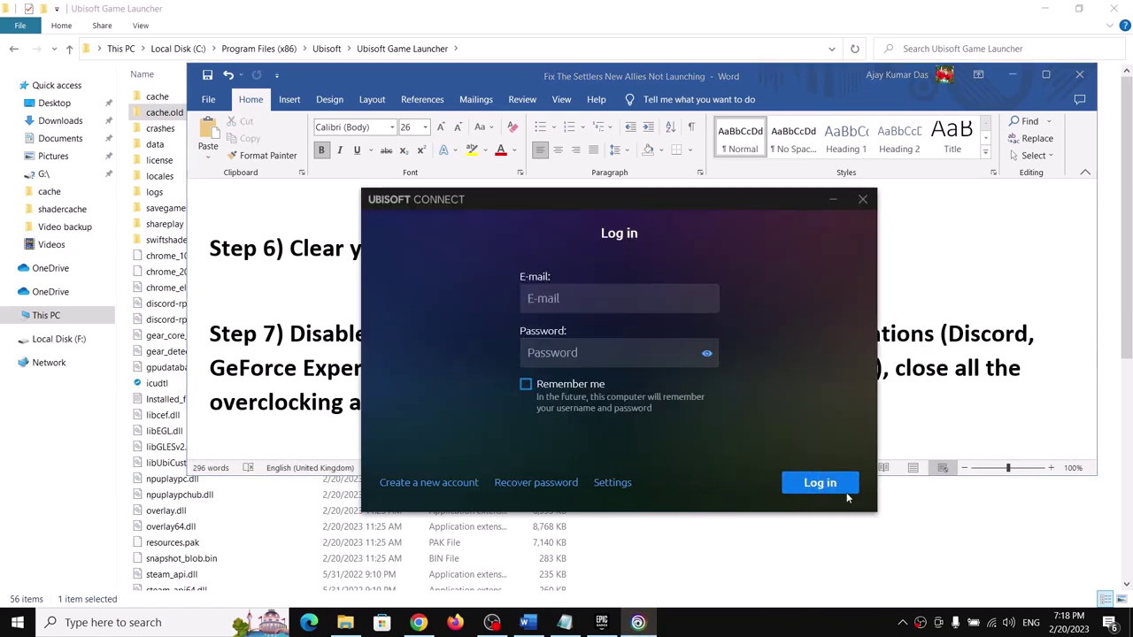
click(846, 496)
click(862, 200)
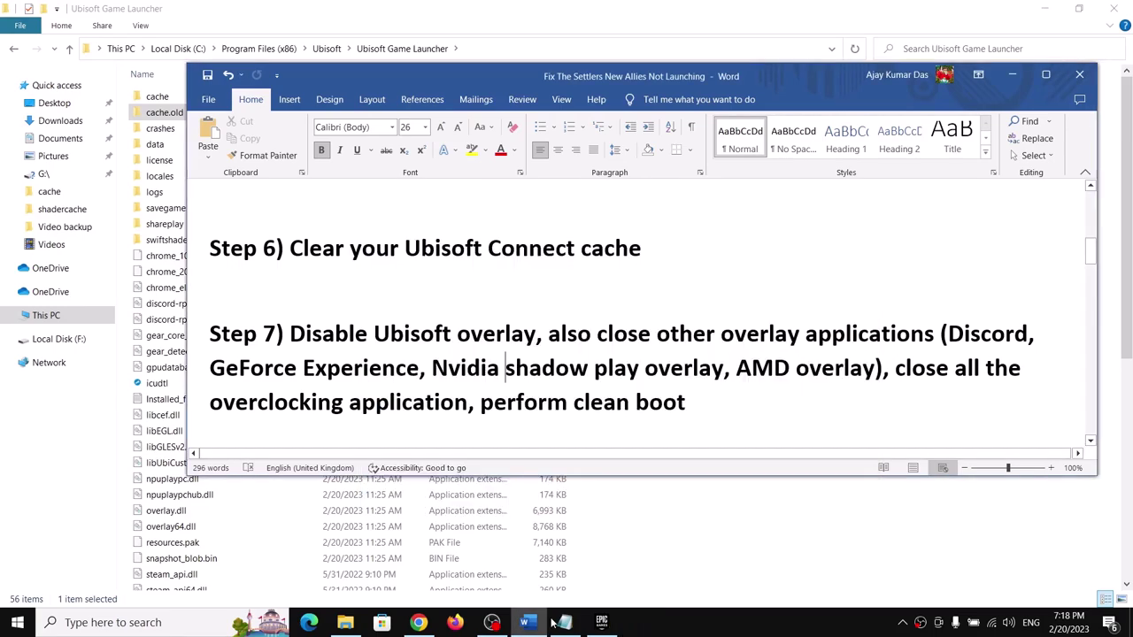
click(601, 622)
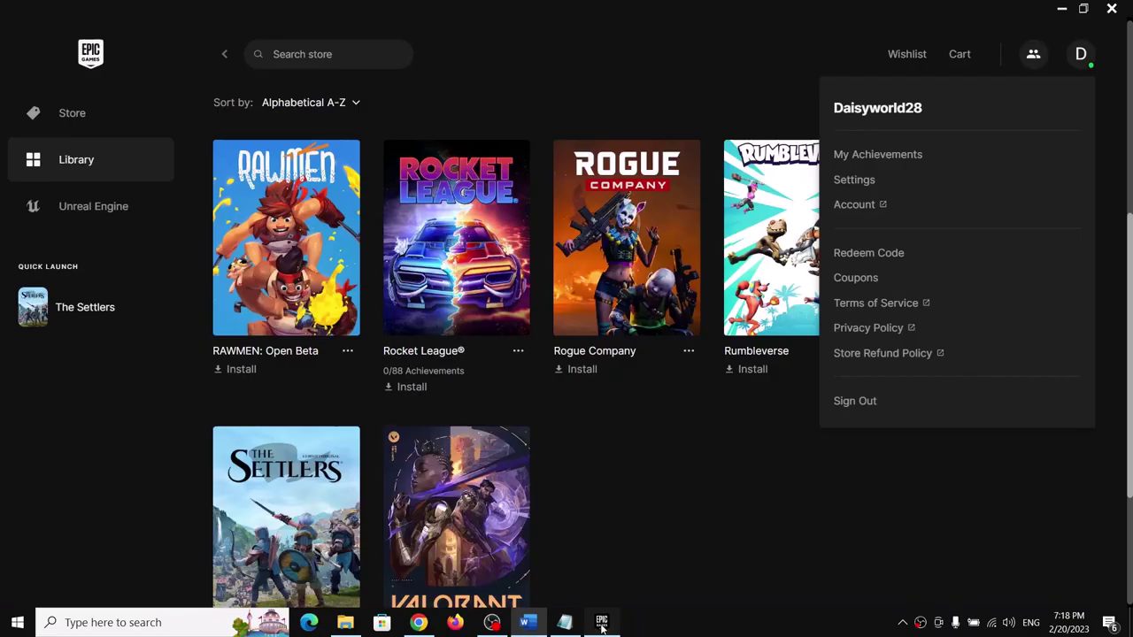
click(81, 312)
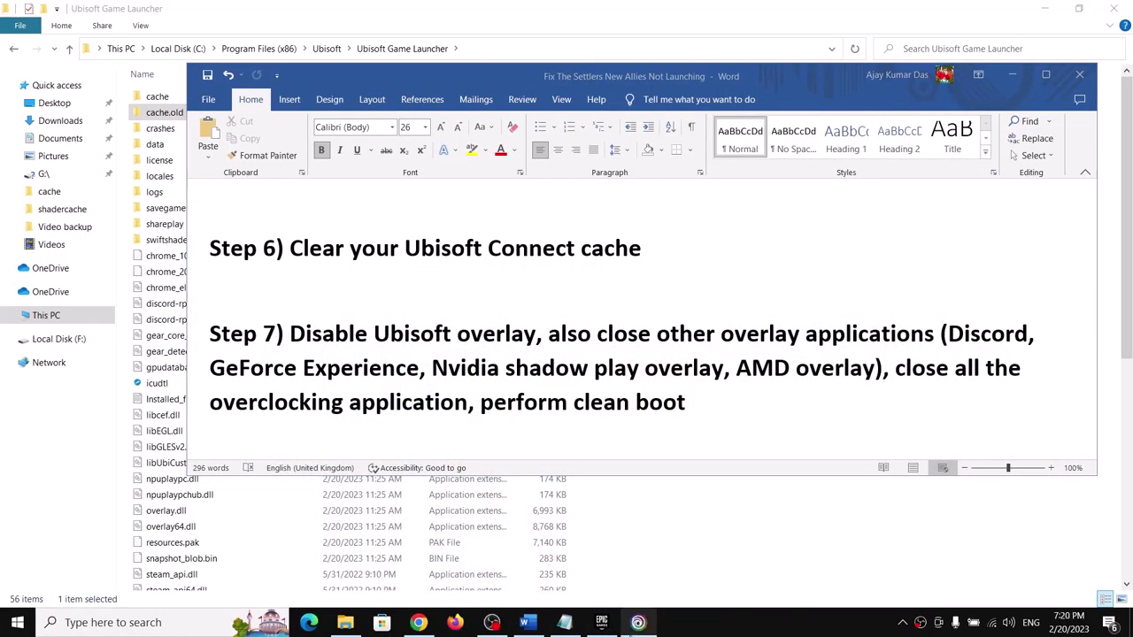
Switch to Ubisoft Connect, check the in-game overlay option in its general settings, and minimize the window.
click(637, 623)
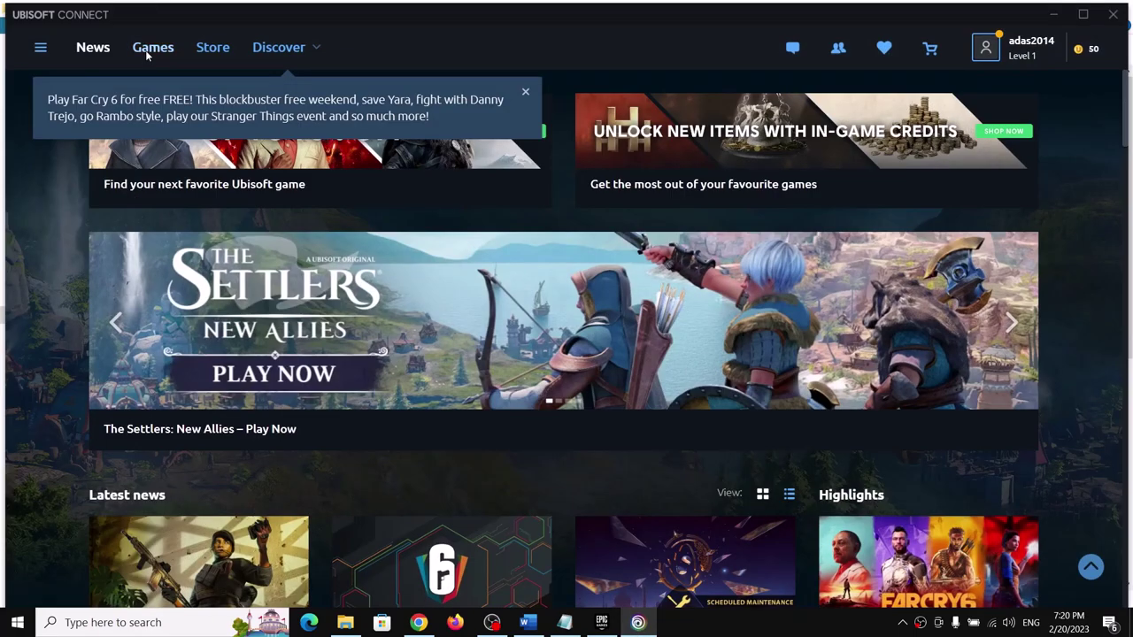
click(41, 50)
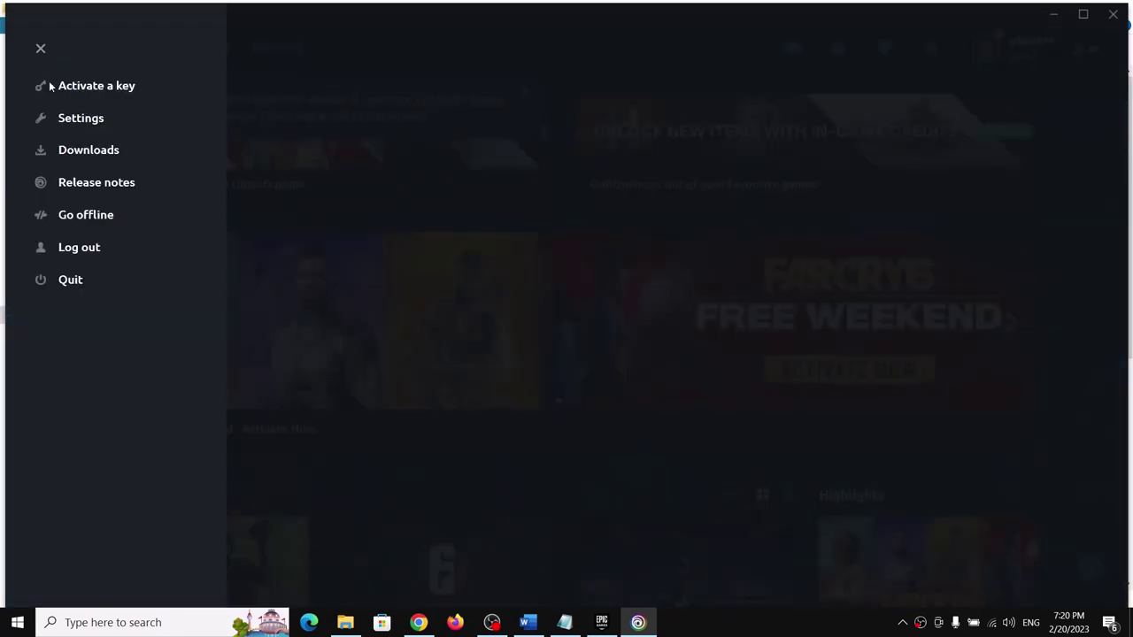
click(64, 119)
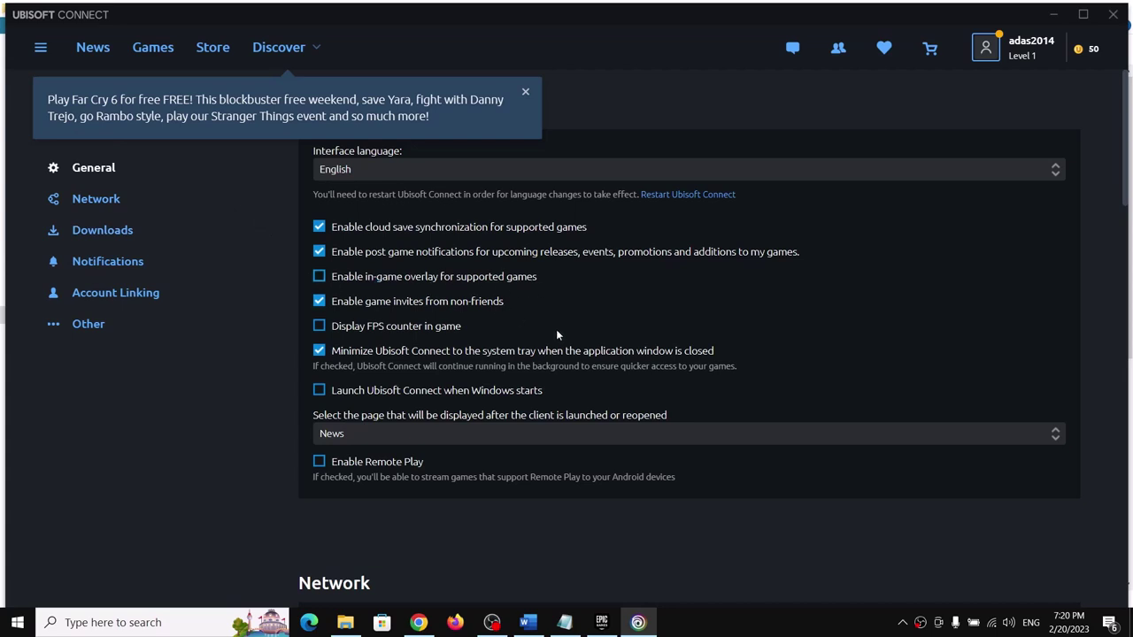
scroll(606, 355, down, 2)
scroll(605, 355, up, 2)
click(1055, 15)
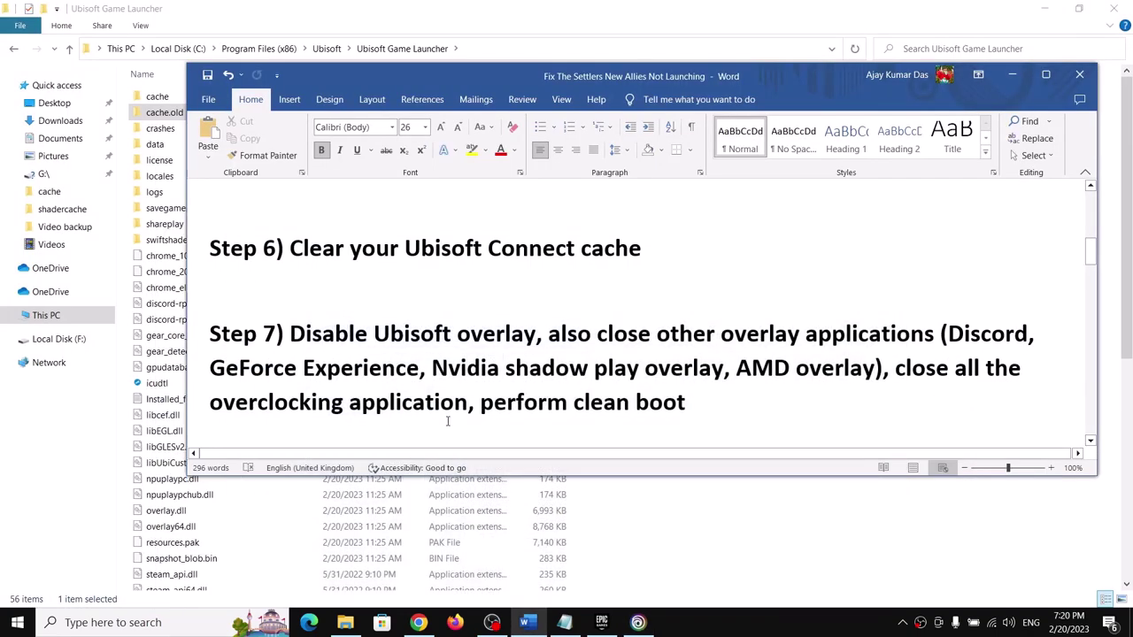
Highlight the Step 7 phrases on closing overclocking applications and performing a clean boot in the Word document.
scroll(839, 370, down, 1)
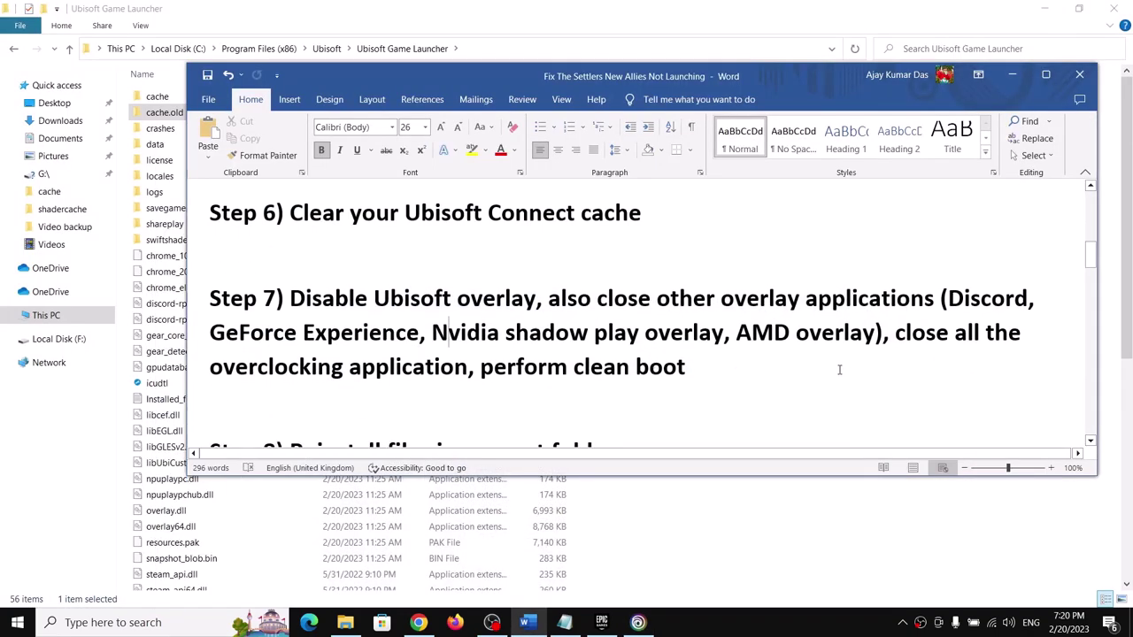
drag(918, 331, 409, 379)
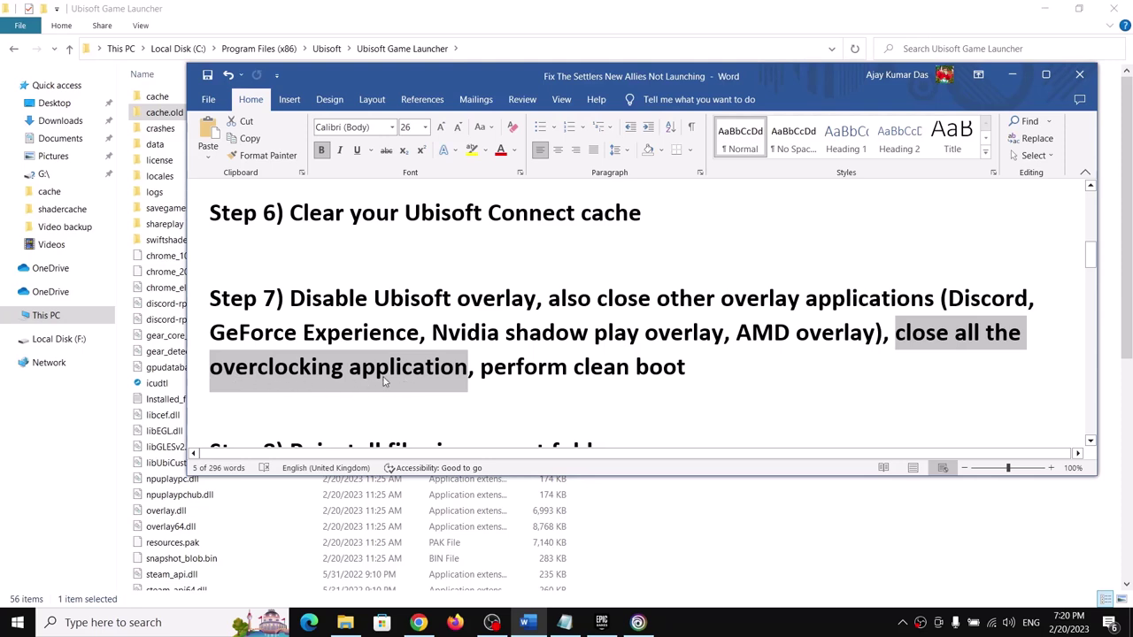
drag(507, 370, 636, 370)
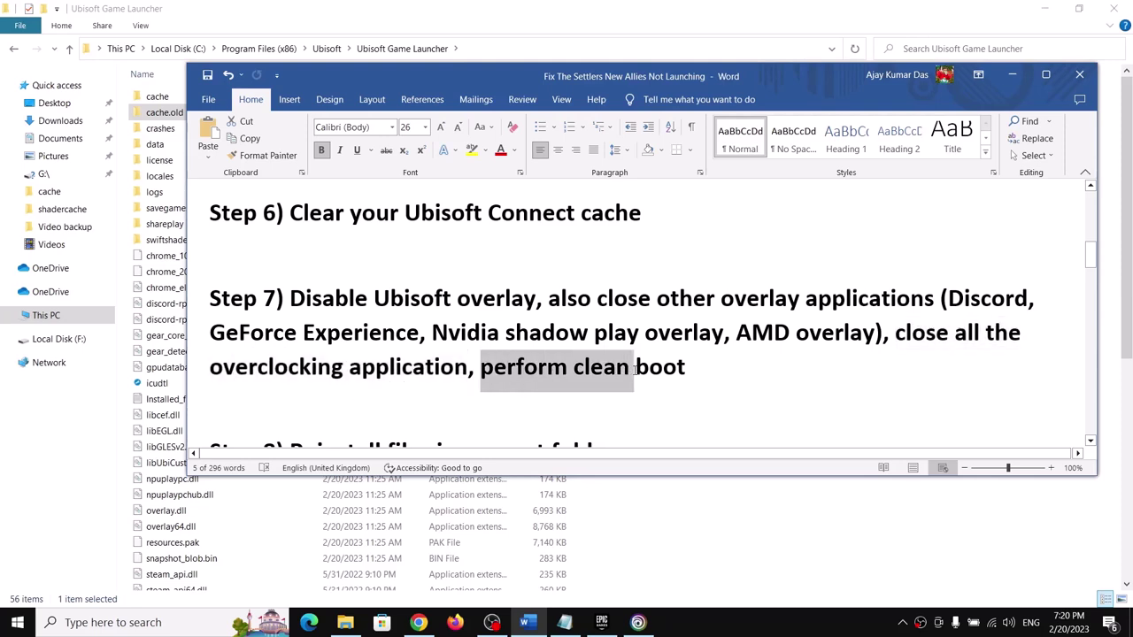
Open System Configuration, hide all Microsoft services in the list of services, and confirm the dialog.
click(159, 622)
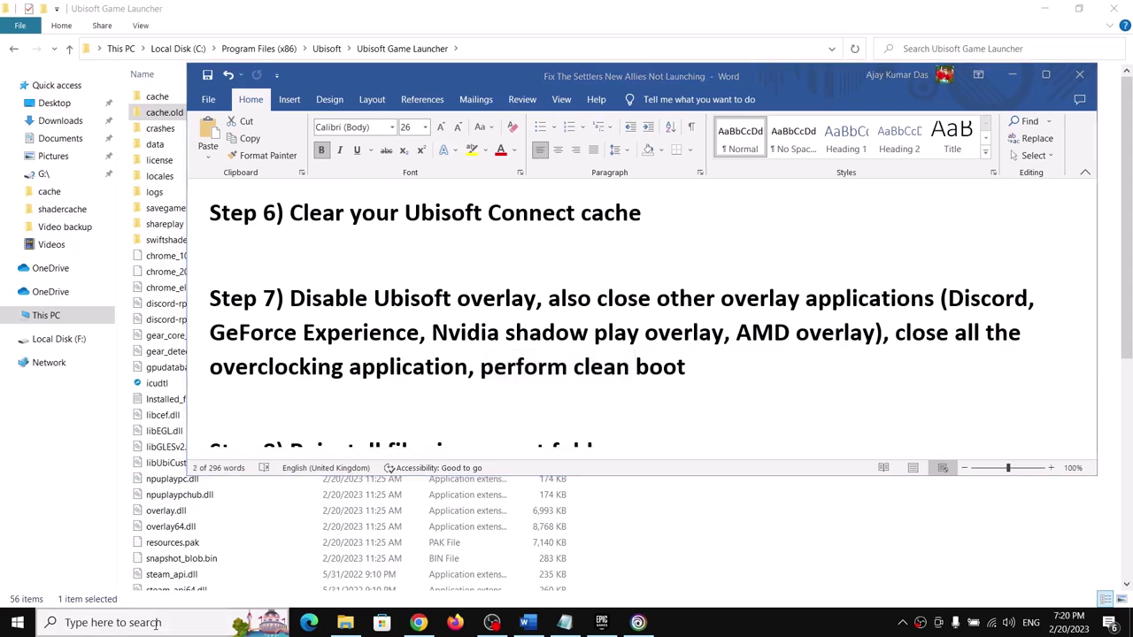
text(system Configuration)
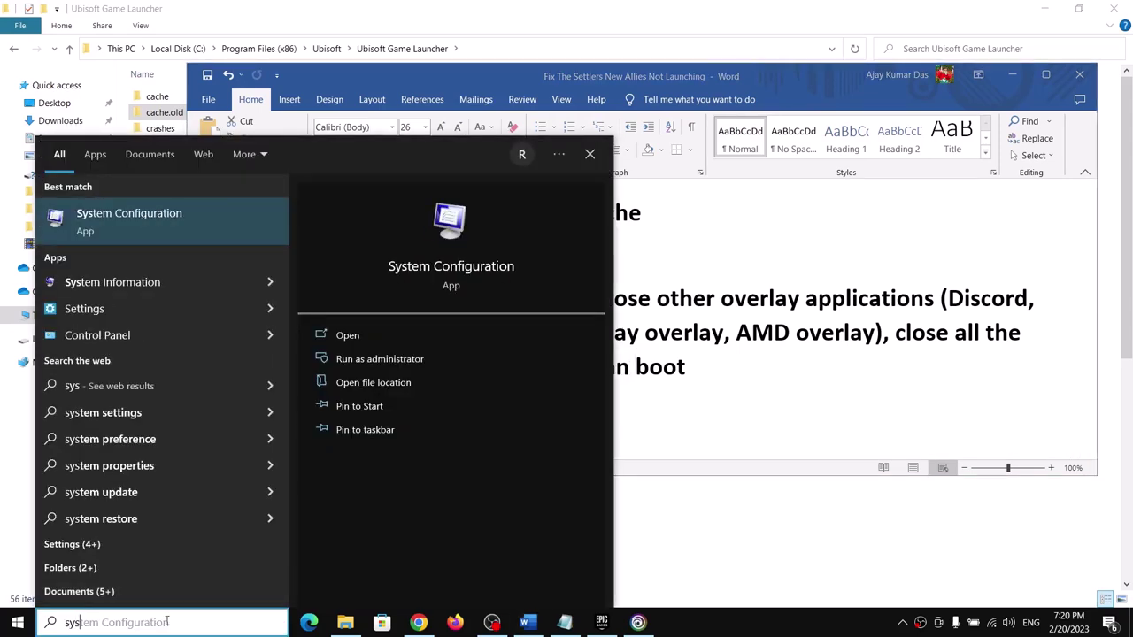
click(148, 226)
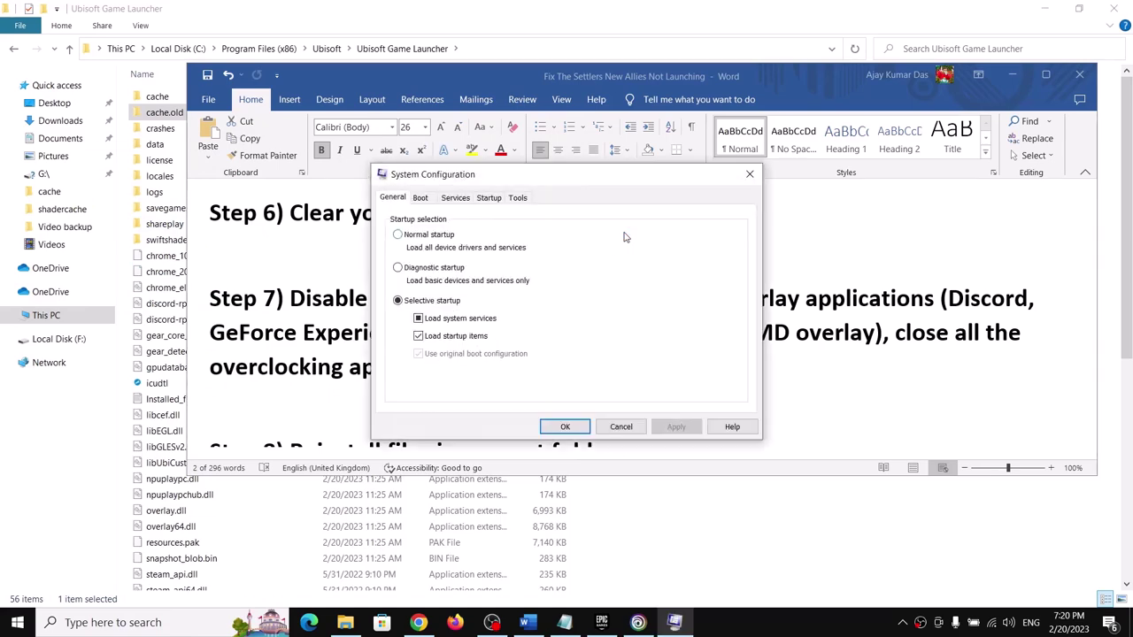
click(467, 199)
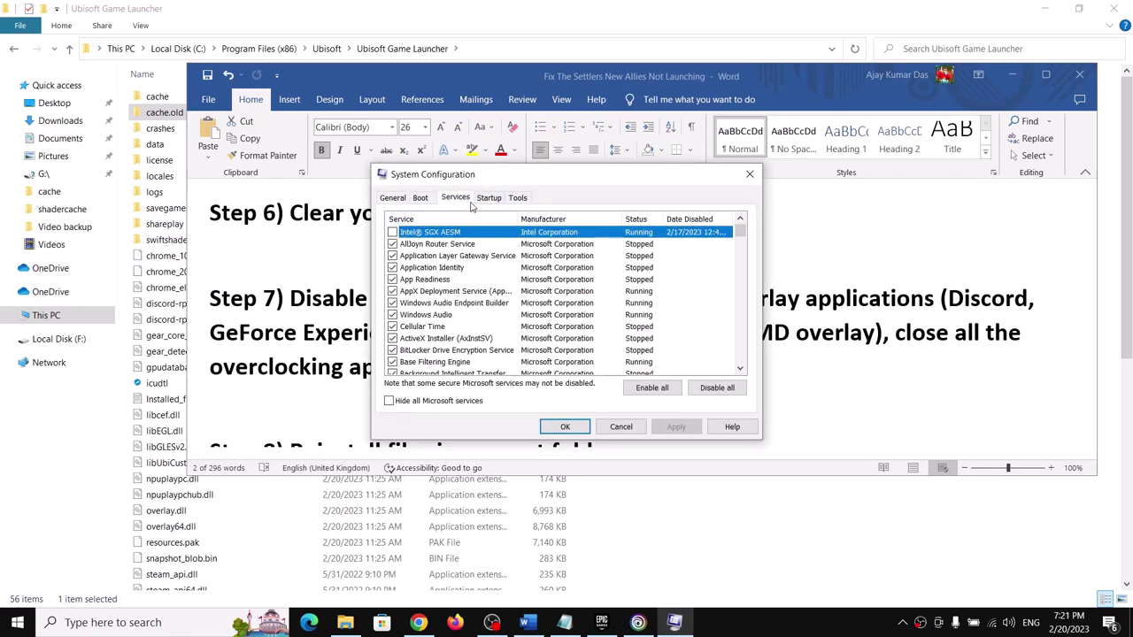
click(389, 402)
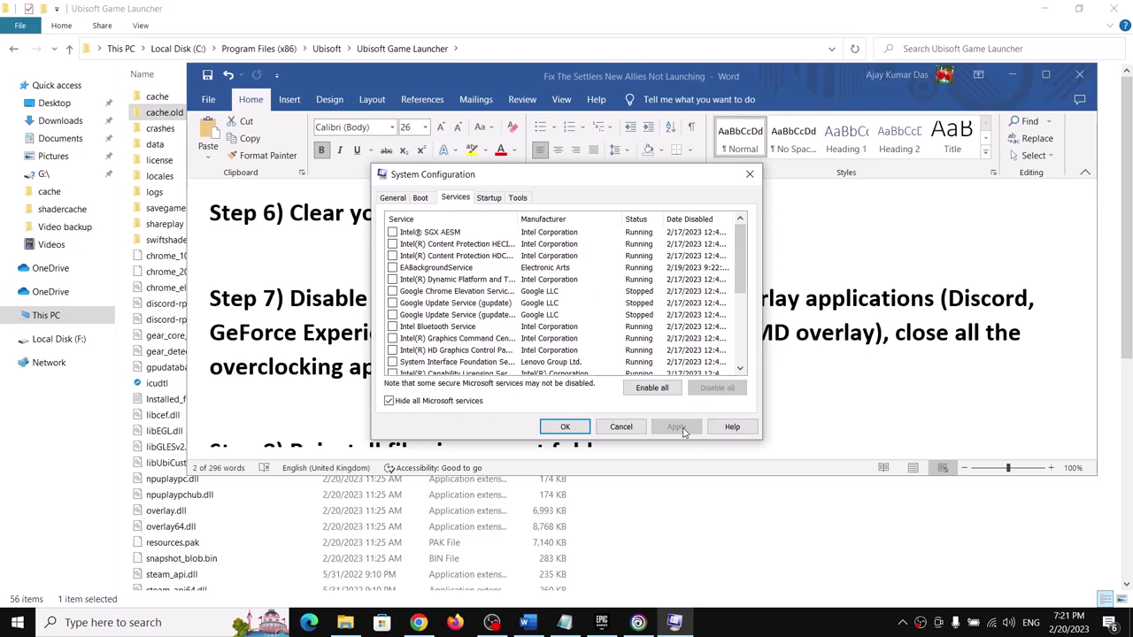
click(564, 426)
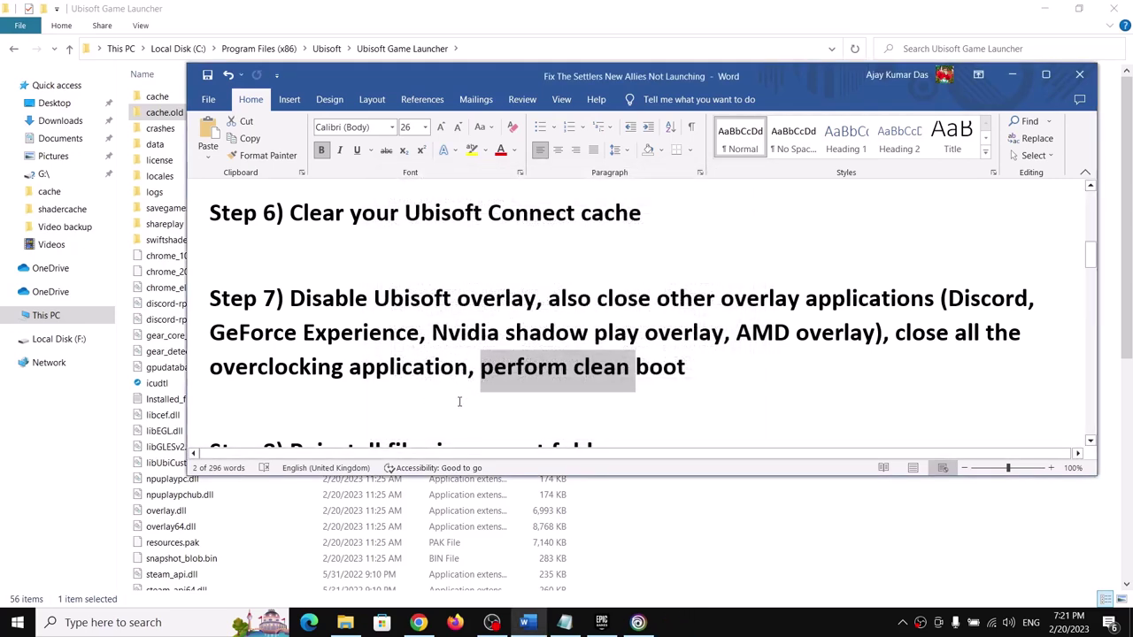
Highlight the Step 8 text "Reinstall files in support folder" in the Word document and minimize Word.
scroll(456, 380, down, 2)
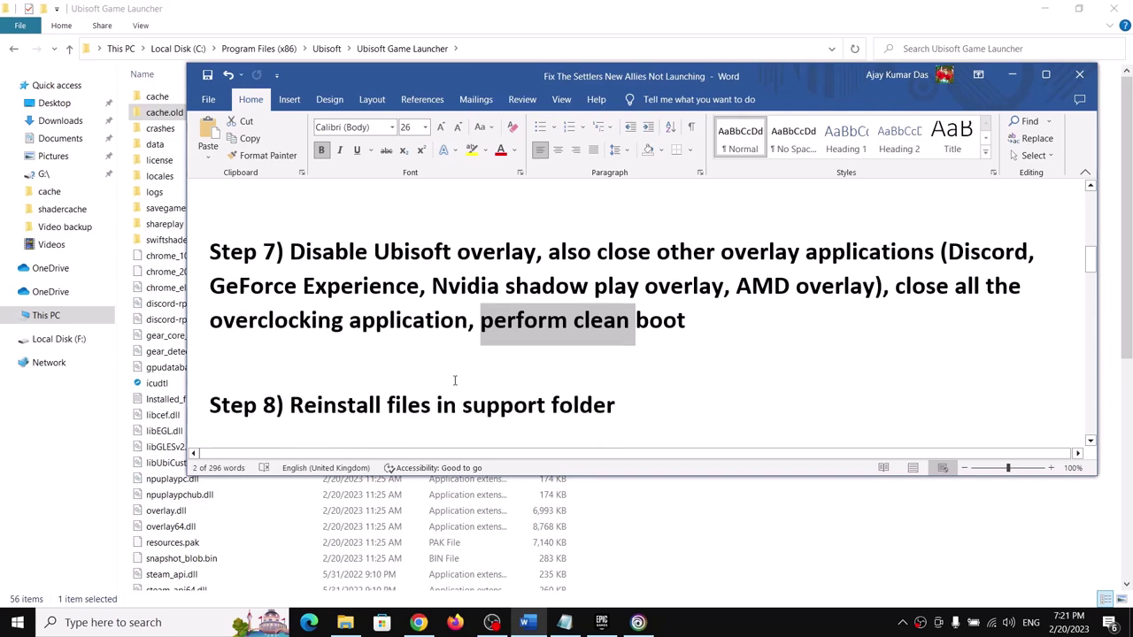
drag(355, 380, 615, 382)
click(1015, 84)
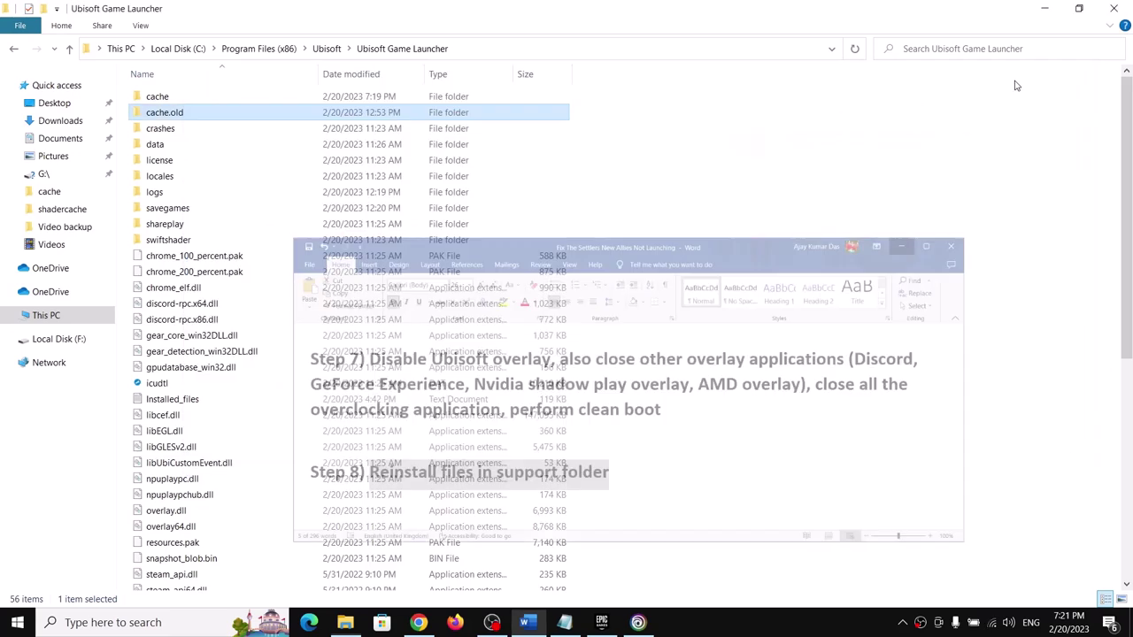
Open the Software subfolder inside the Support folder of TheSettlersNewAllies on Local Disk (F:).
click(33, 348)
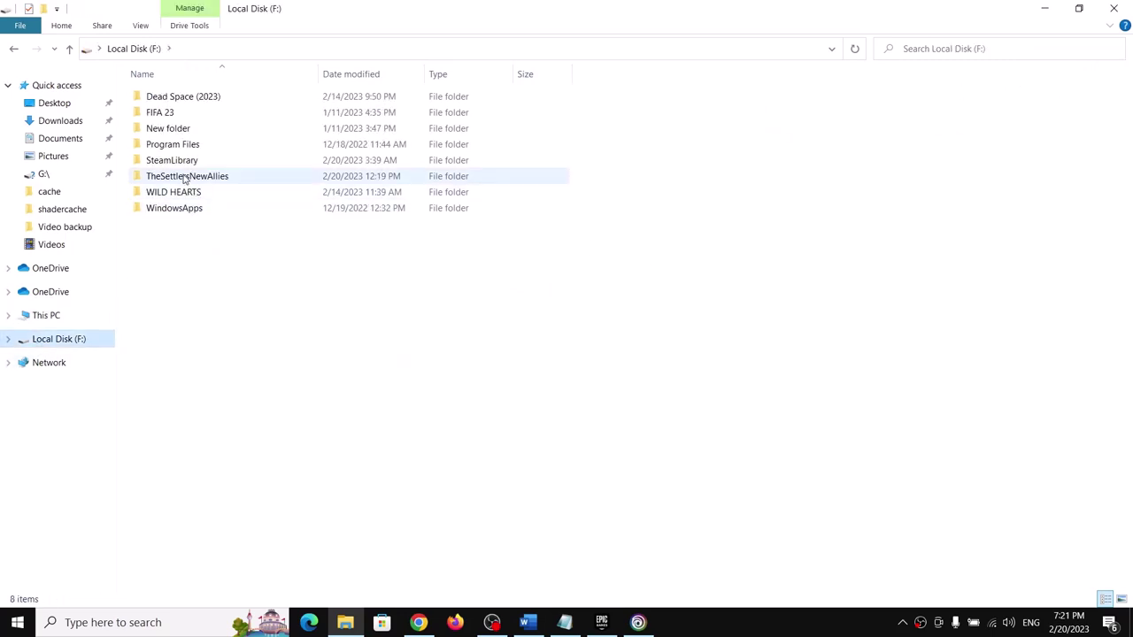
double_click(183, 177)
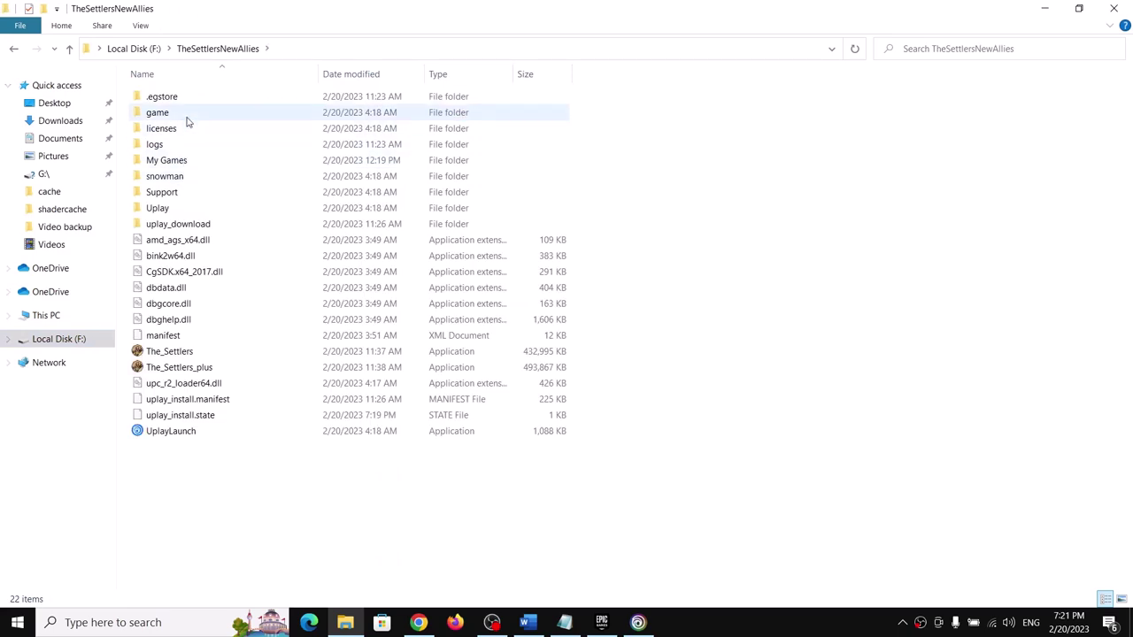
click(166, 192)
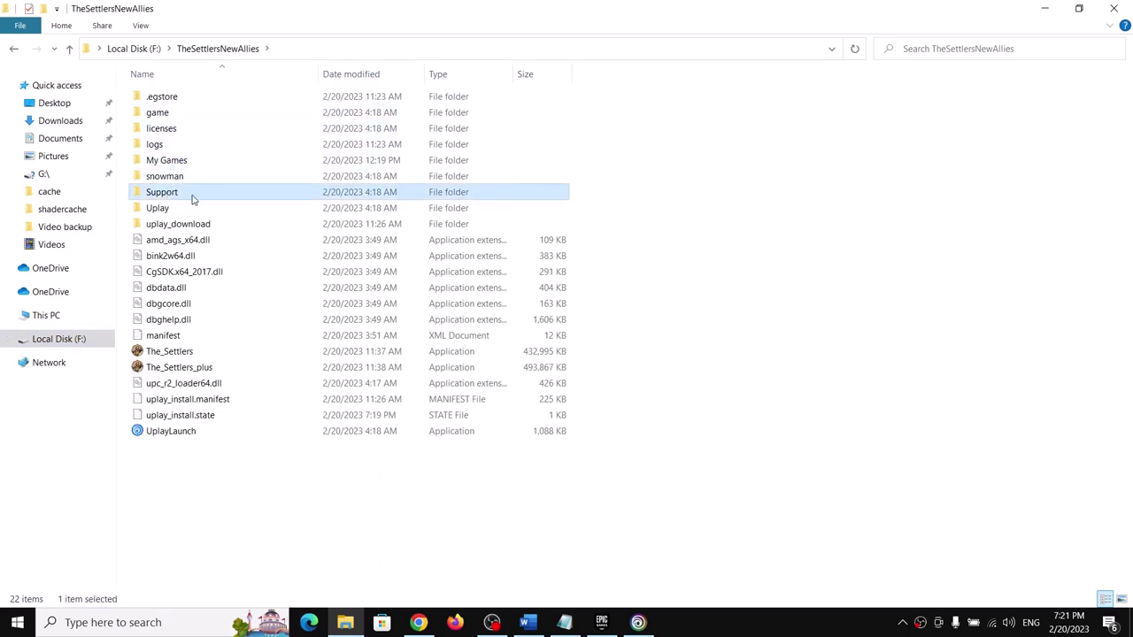
double_click(189, 198)
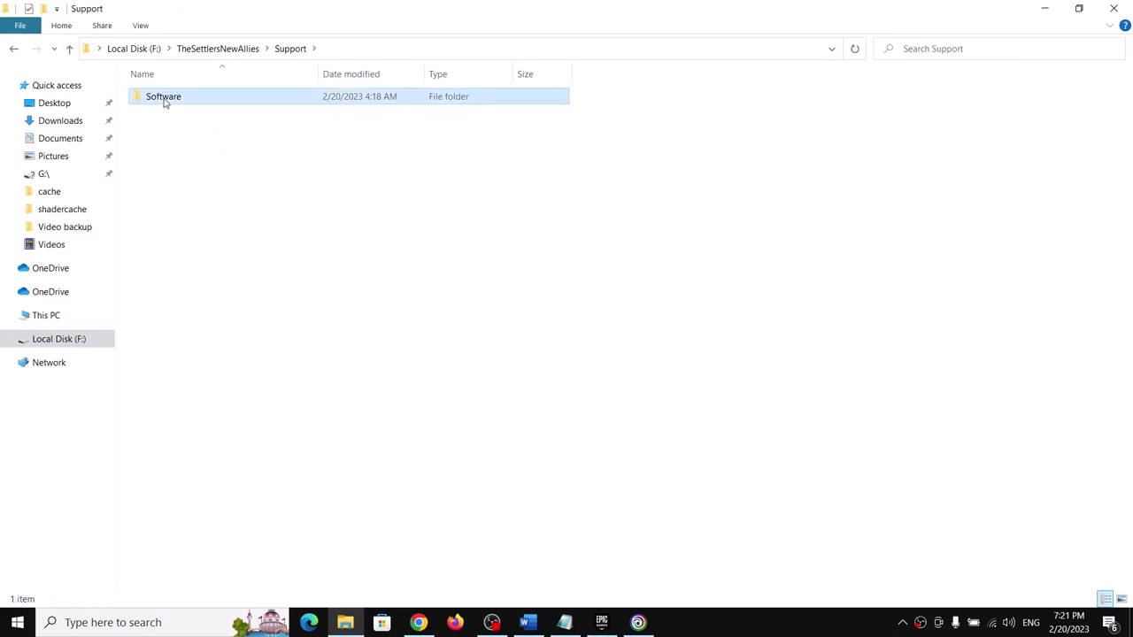
double_click(164, 101)
Run VC_redist.x64 as administrator, agree to the license terms, and cancel the setup without installing.
click(173, 99)
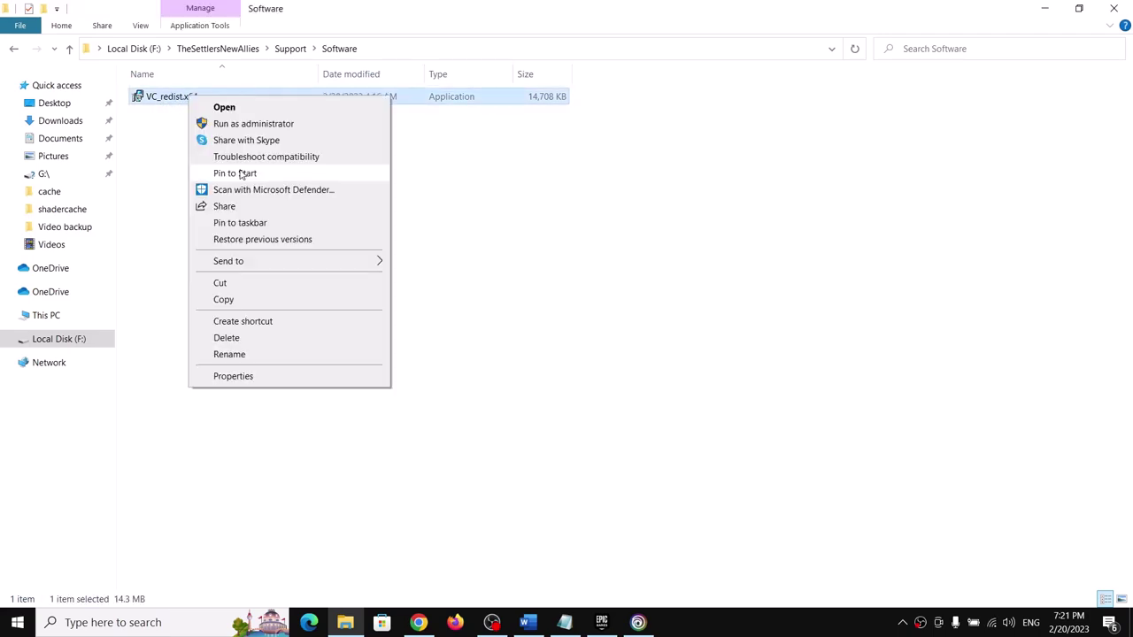
right_click(190, 96)
click(252, 125)
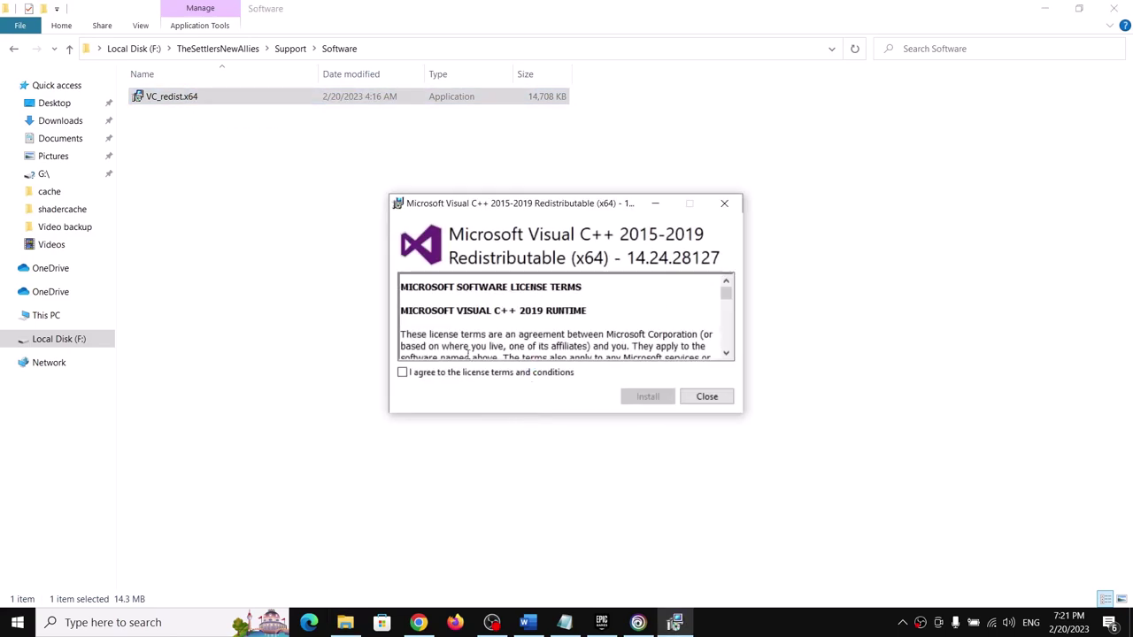
click(435, 374)
click(705, 397)
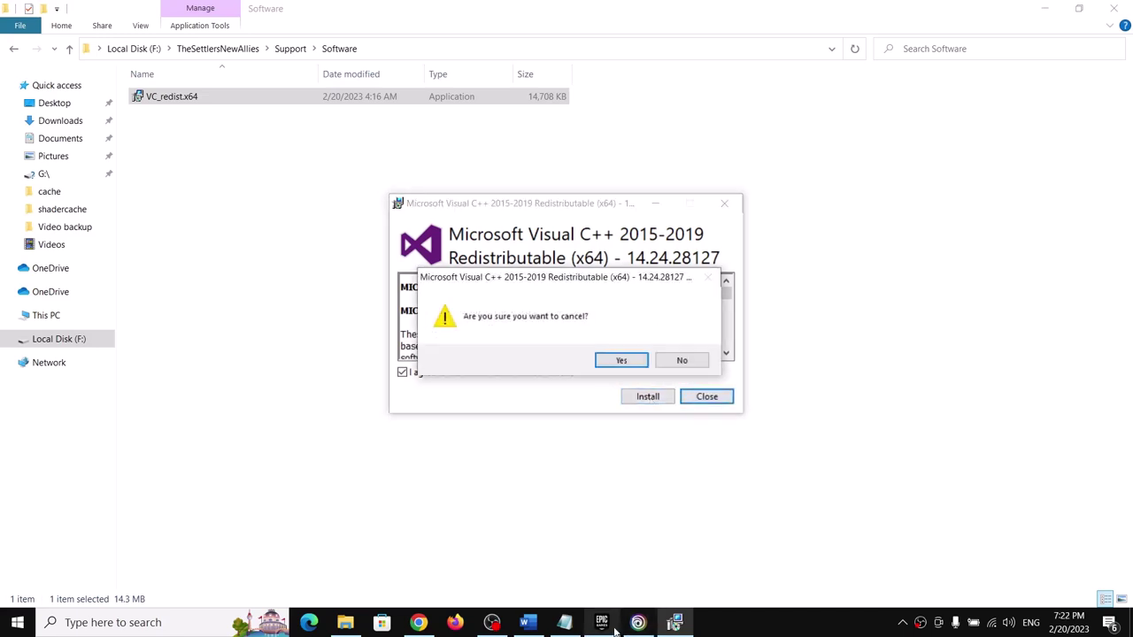
click(622, 361)
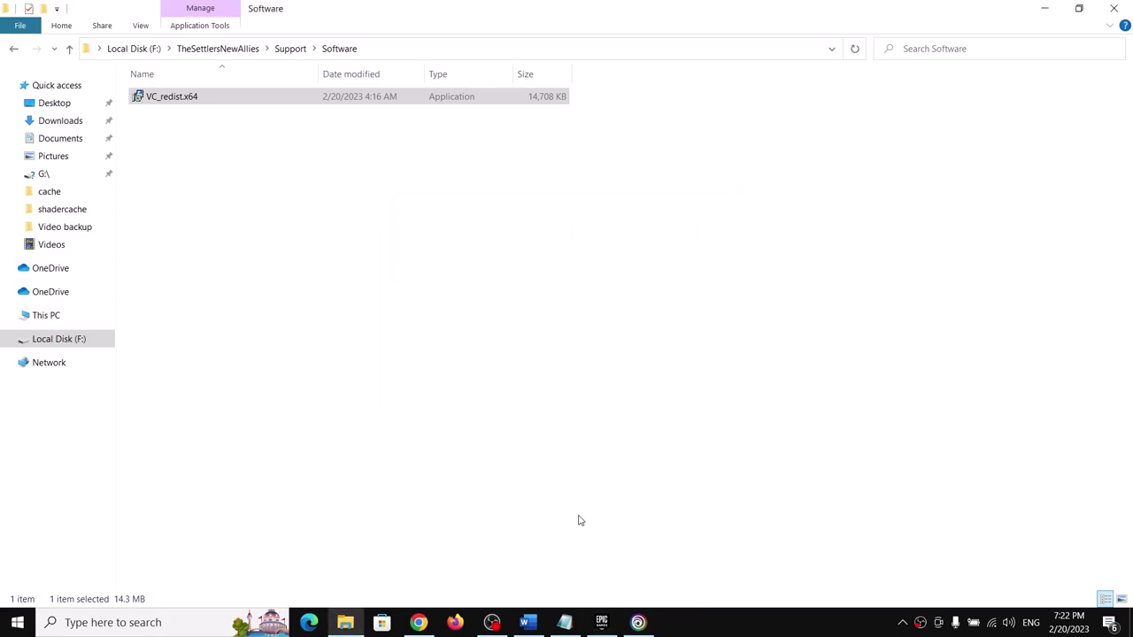
Switch to the Word document and highlight the Step 9 text on clean graphics driver installation and its Nvidia and AMD links.
click(542, 632)
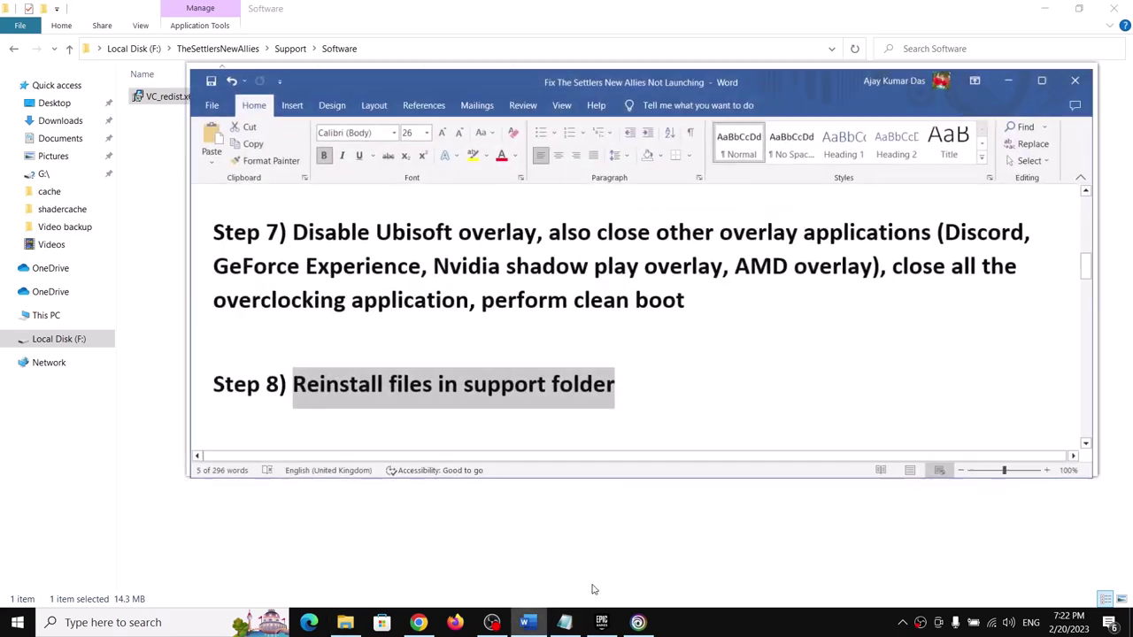
scroll(343, 372, down, 4)
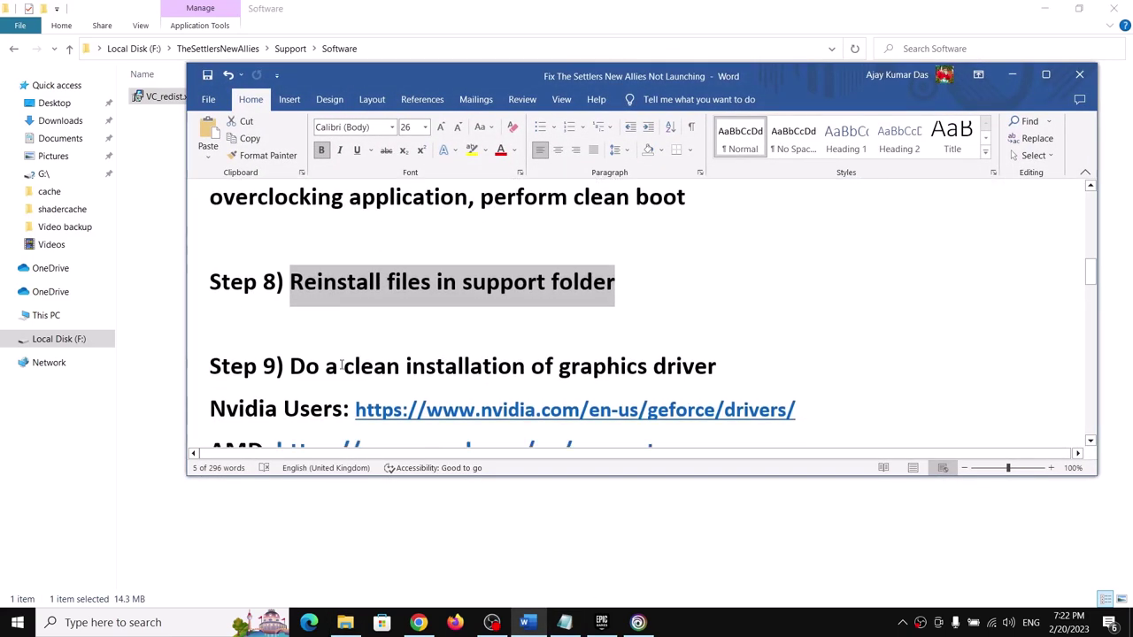
drag(290, 324, 716, 324)
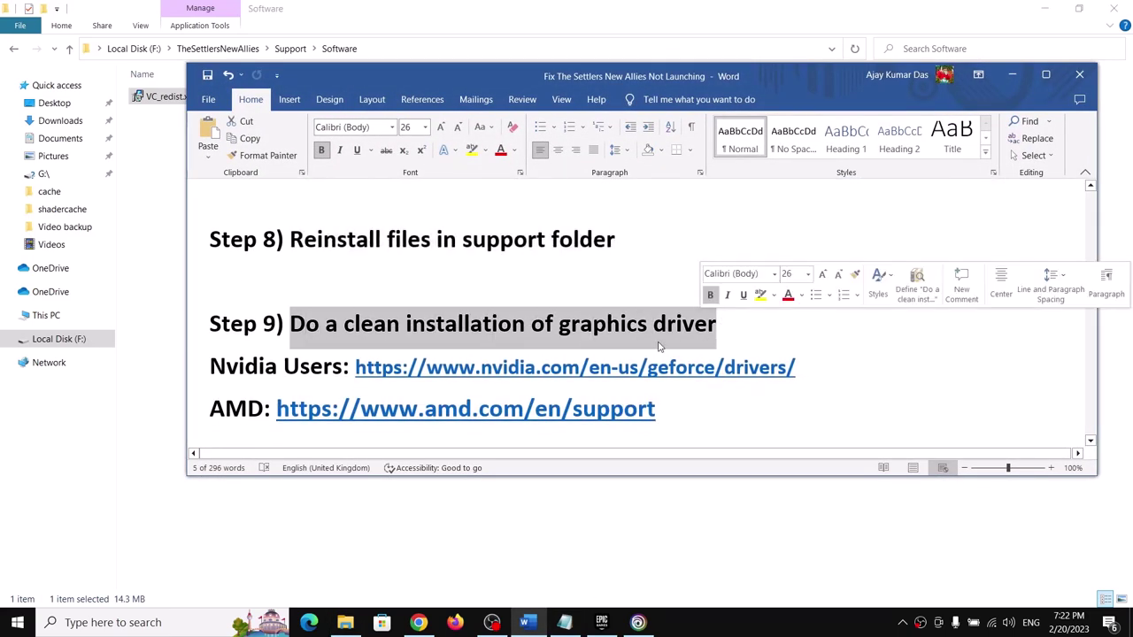
drag(353, 366, 823, 361)
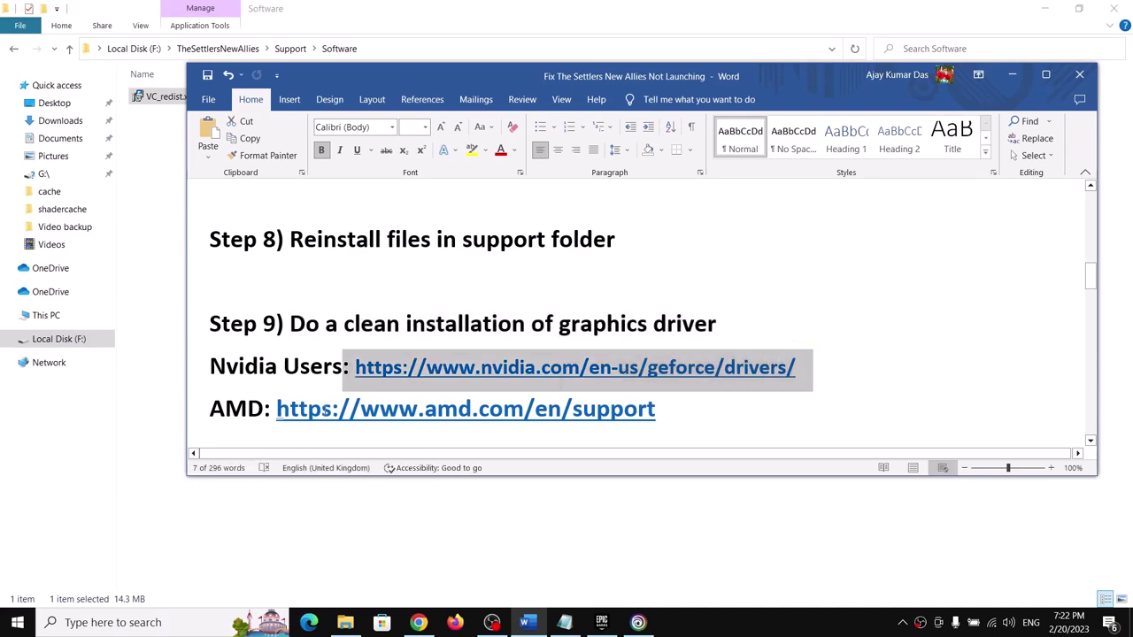
drag(276, 409, 702, 409)
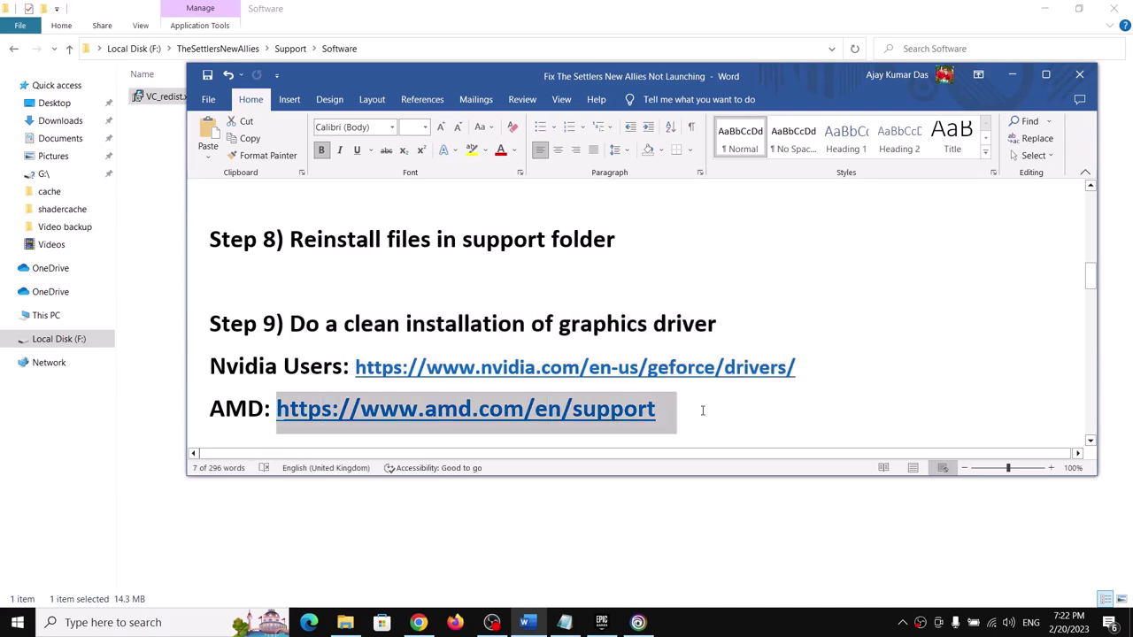
On the GeForce Drivers page, review the product and operating system options and search drivers for GeForce GTX 1050 on Windows 10 64-bit.
click(767, 631)
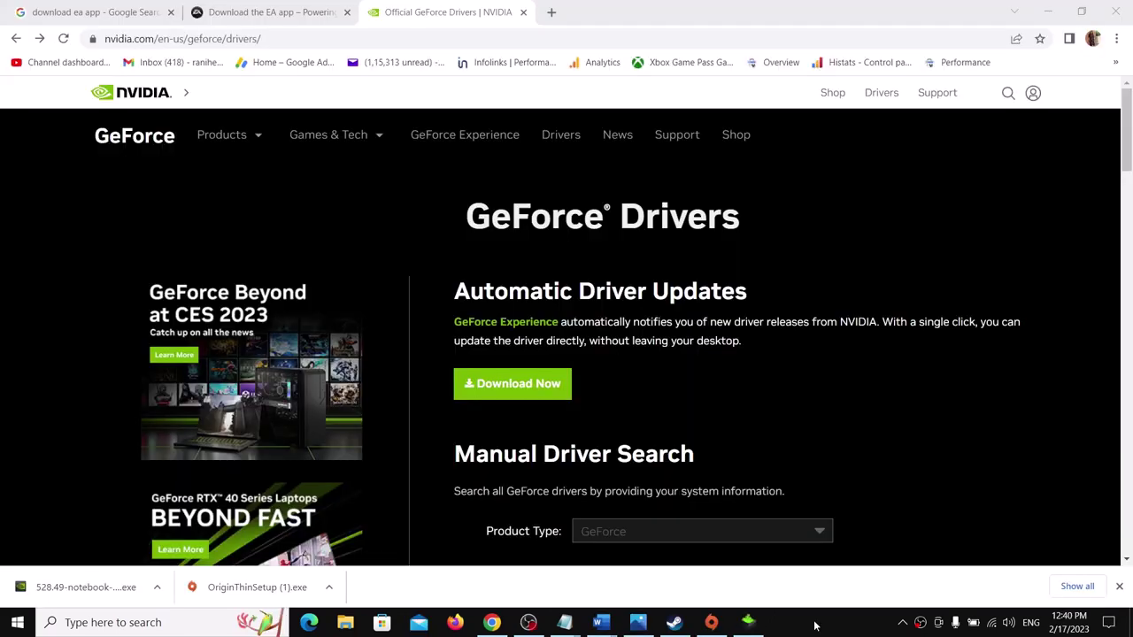
scroll(646, 380, down, 3)
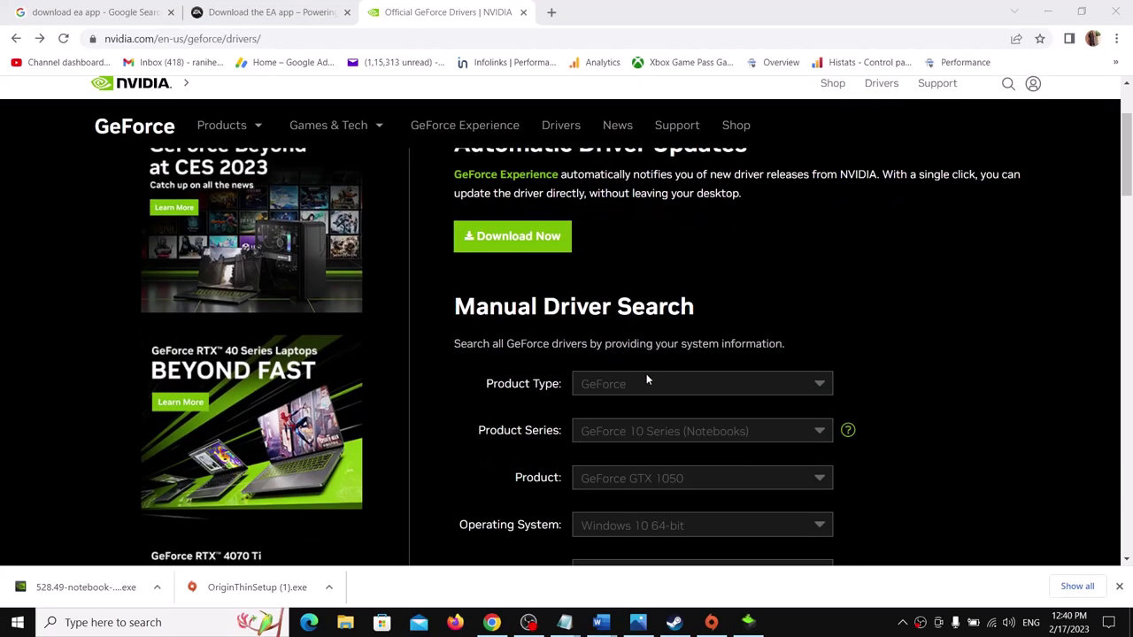
click(805, 281)
click(890, 245)
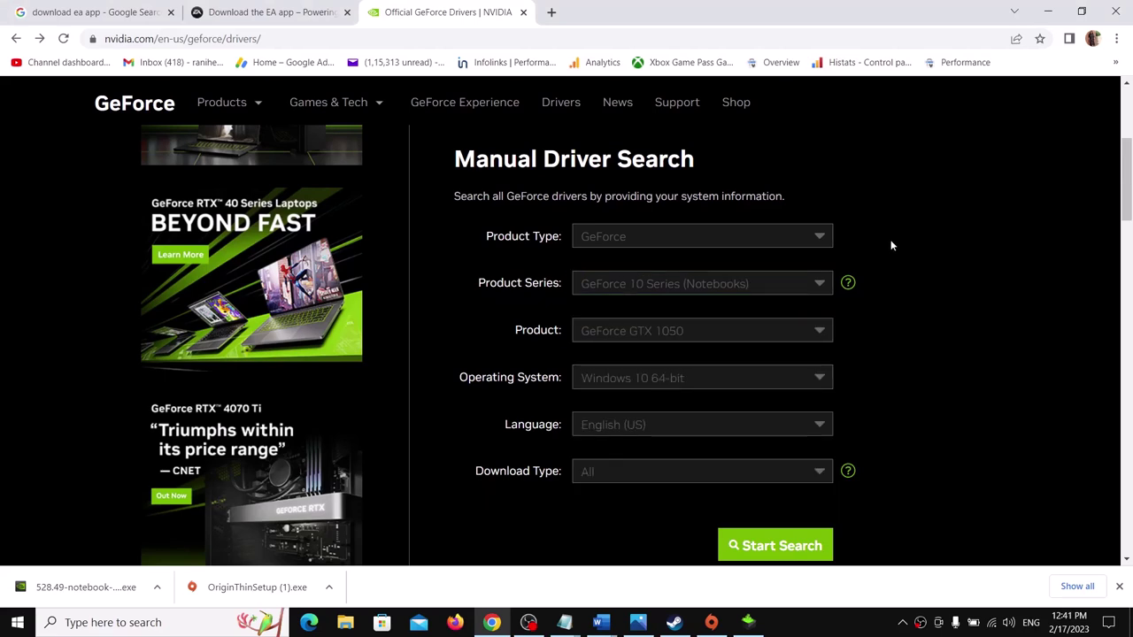
click(659, 330)
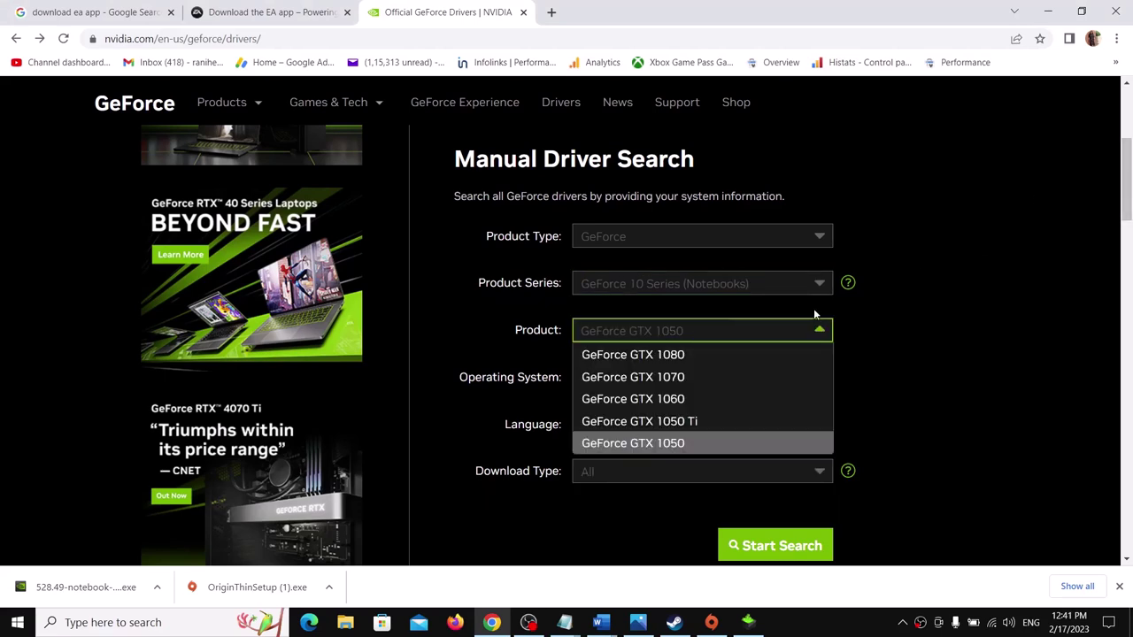
click(888, 321)
click(686, 386)
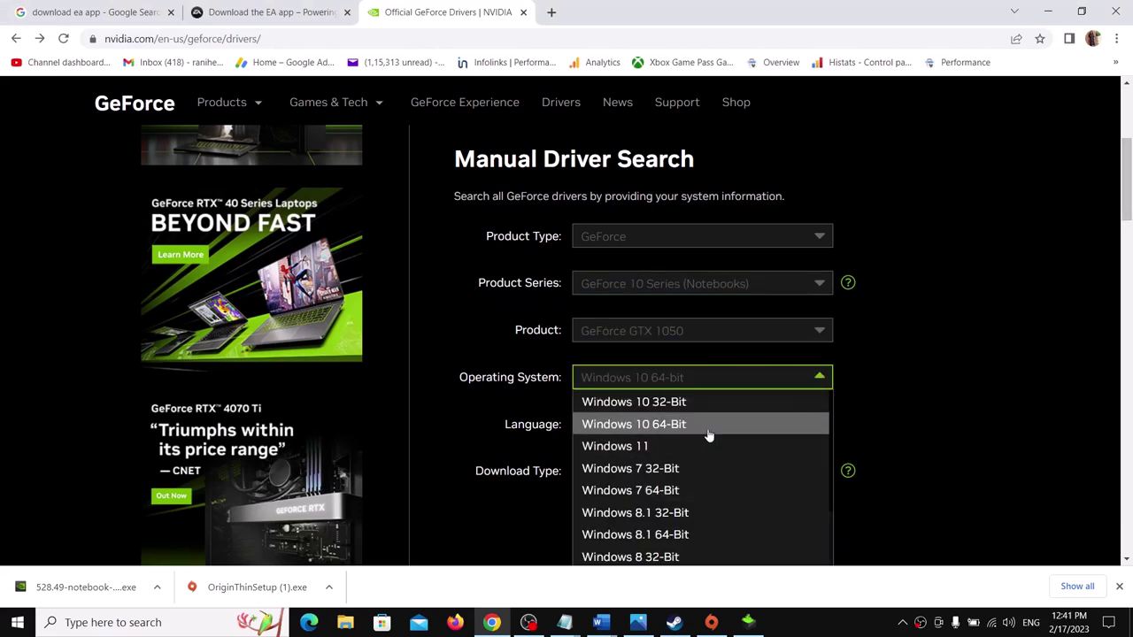
click(916, 367)
click(757, 378)
click(906, 406)
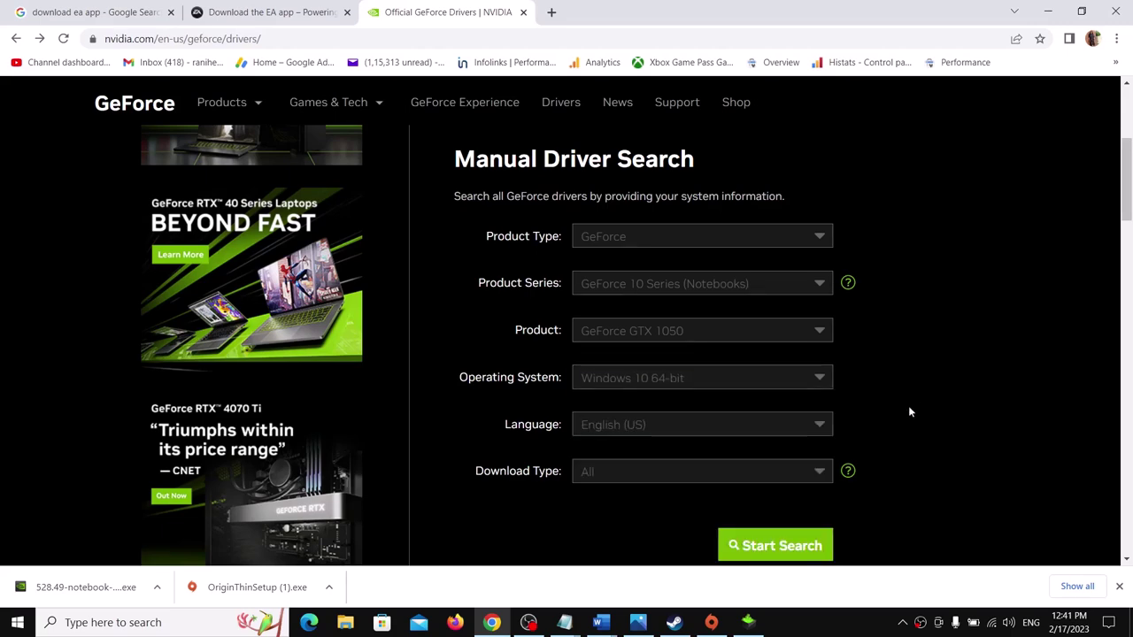
click(799, 549)
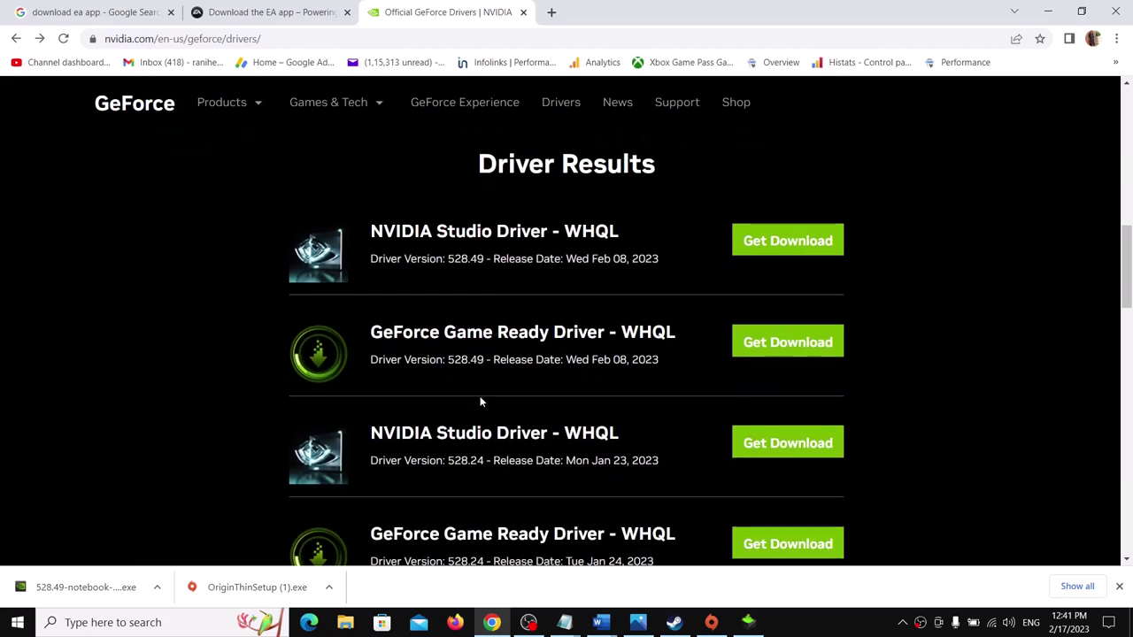
Highlight the name and version of GeForce Game Ready Driver 528.49 in the results and open its download page.
drag(372, 333, 555, 331)
drag(382, 359, 484, 359)
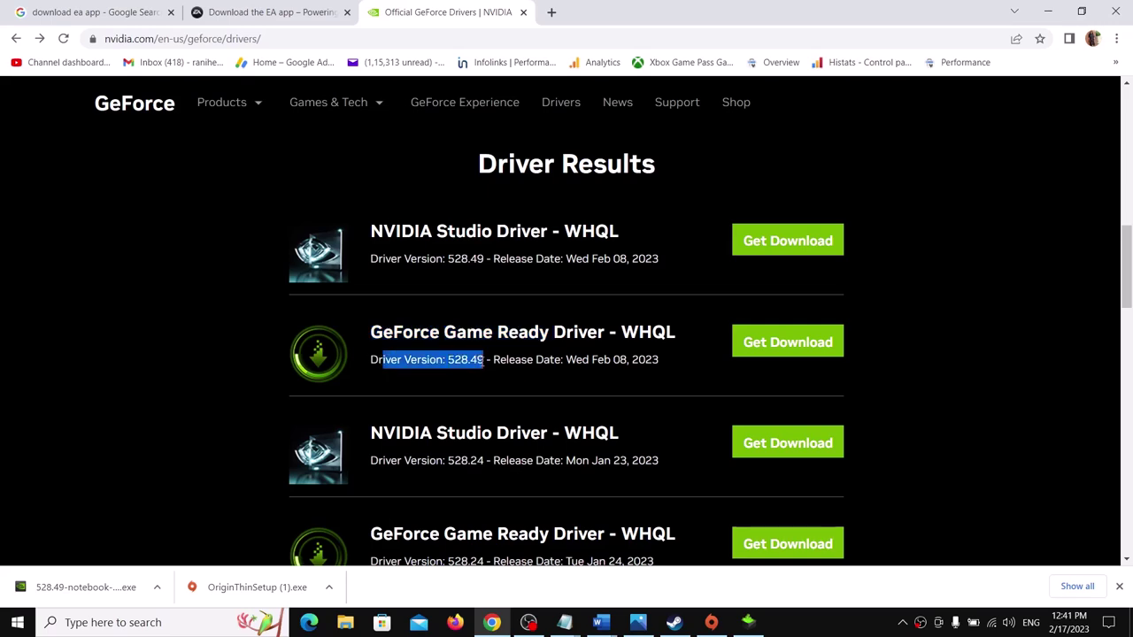
click(784, 348)
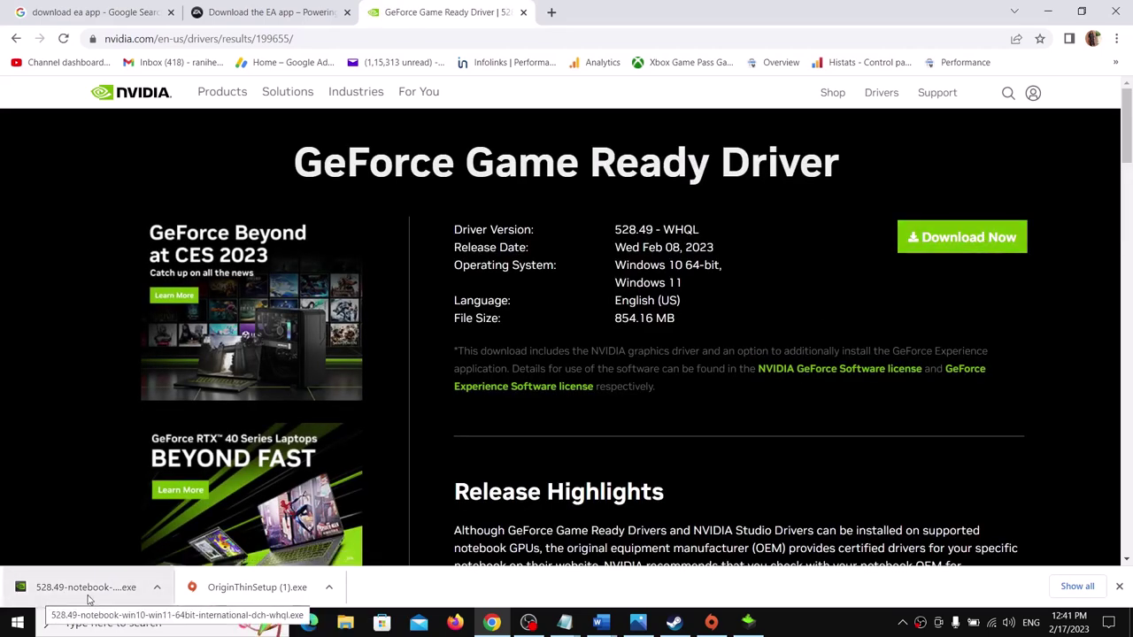
Launch the downloaded 528.49 driver installer, accept the license agreement, and choose Custom (Advanced) installation with a clean installation.
click(52, 591)
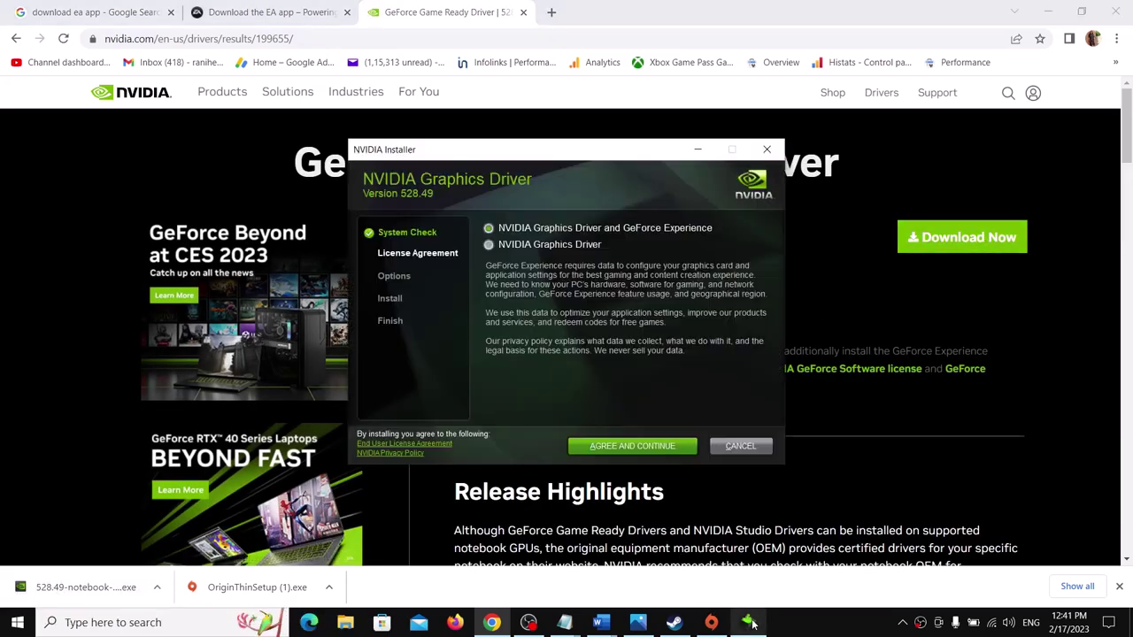
click(630, 447)
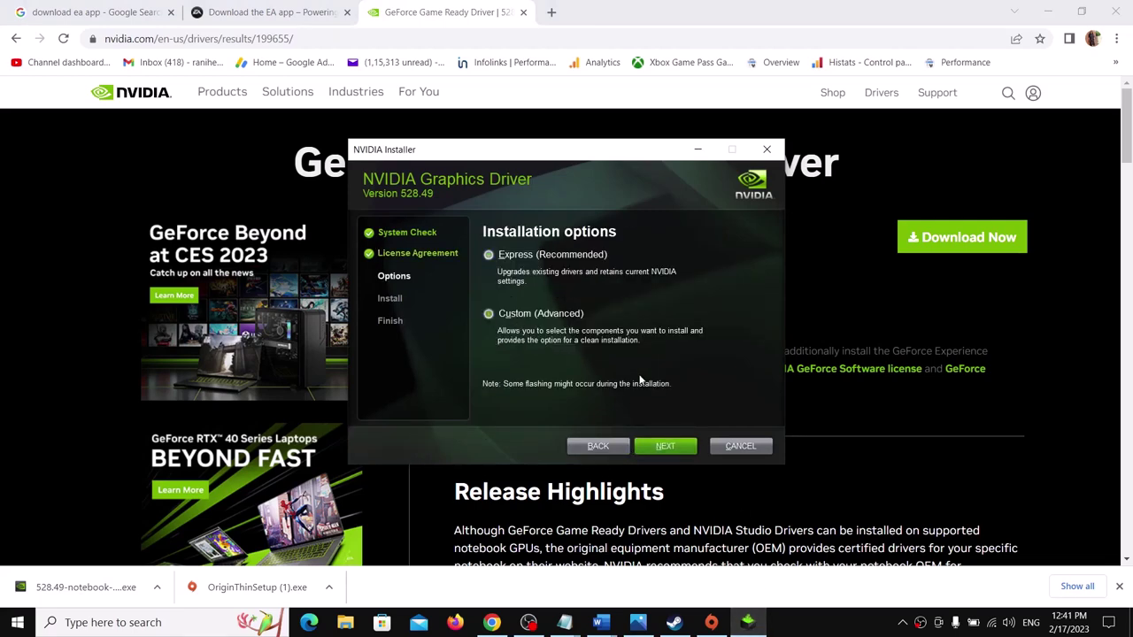
click(664, 445)
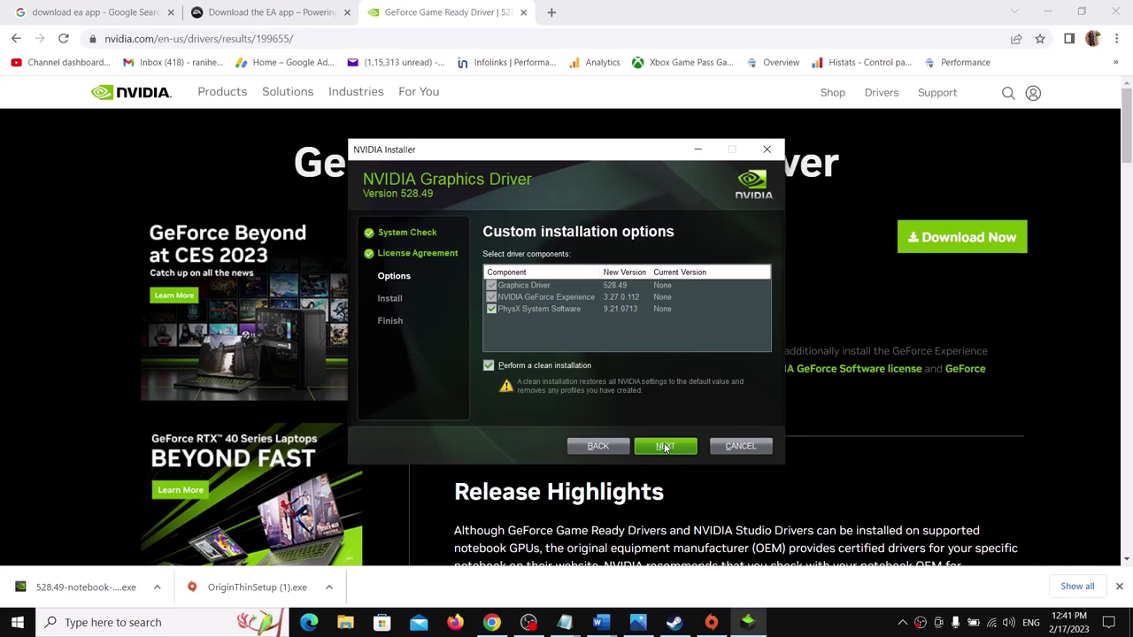
Return to the Word document, highlight the Step 10 text "Roll back graphics driver", and minimize Word.
click(844, 624)
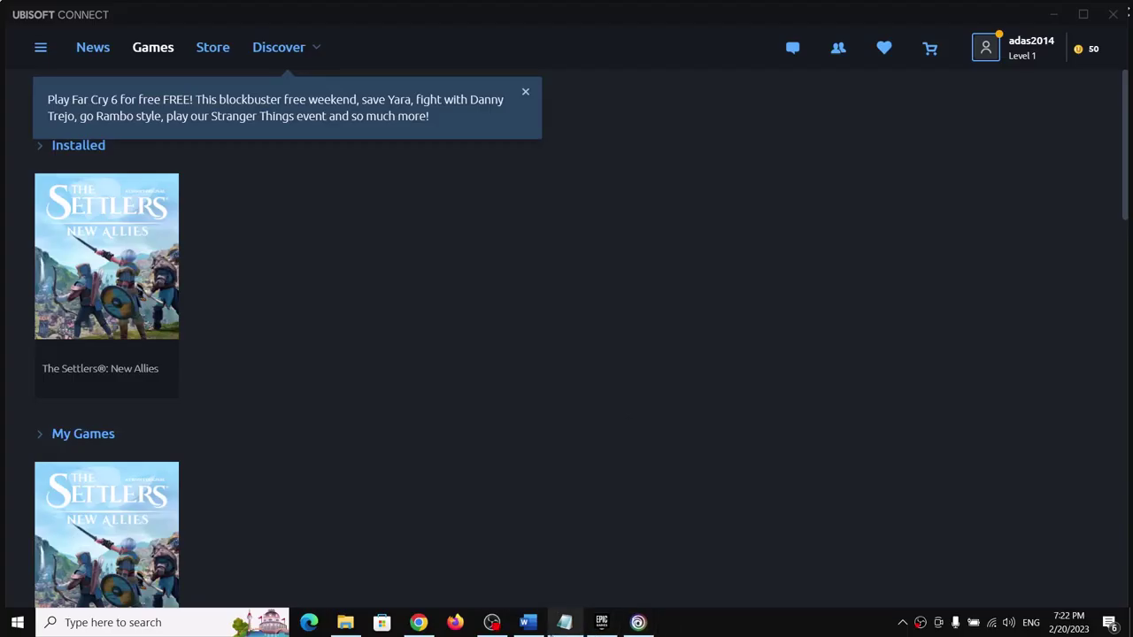
click(527, 622)
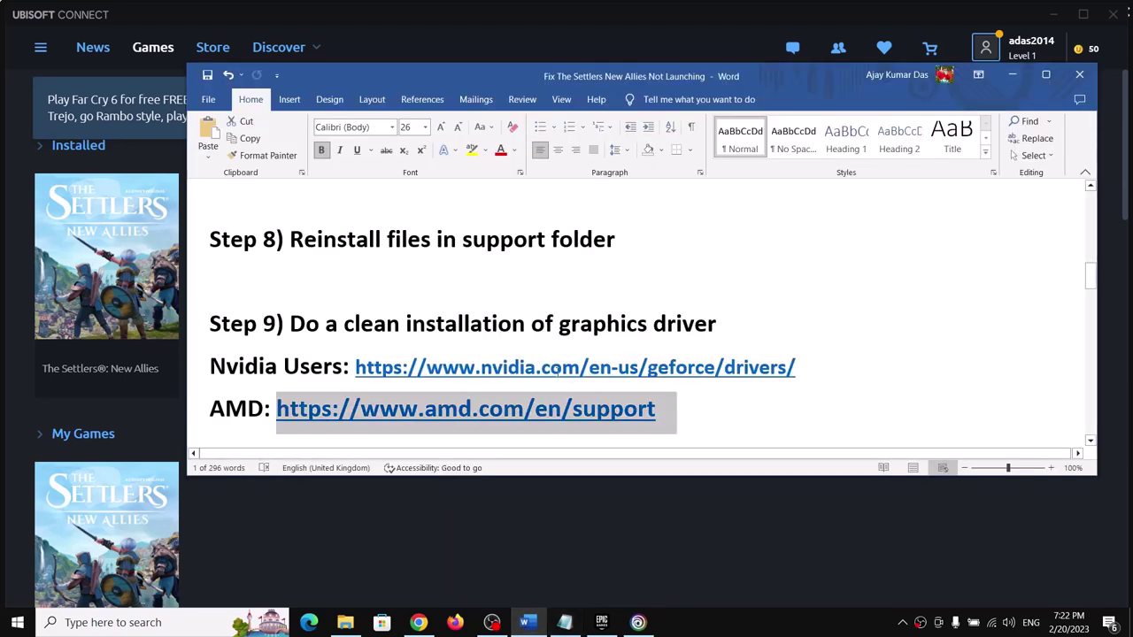
scroll(536, 416, down, 2)
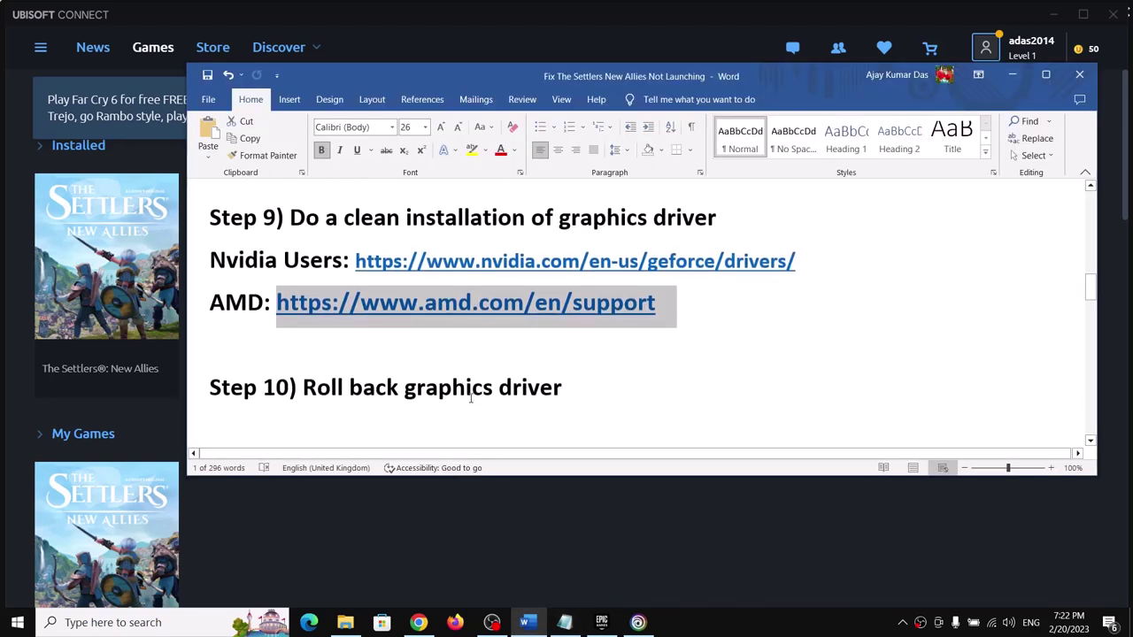
drag(312, 387, 566, 387)
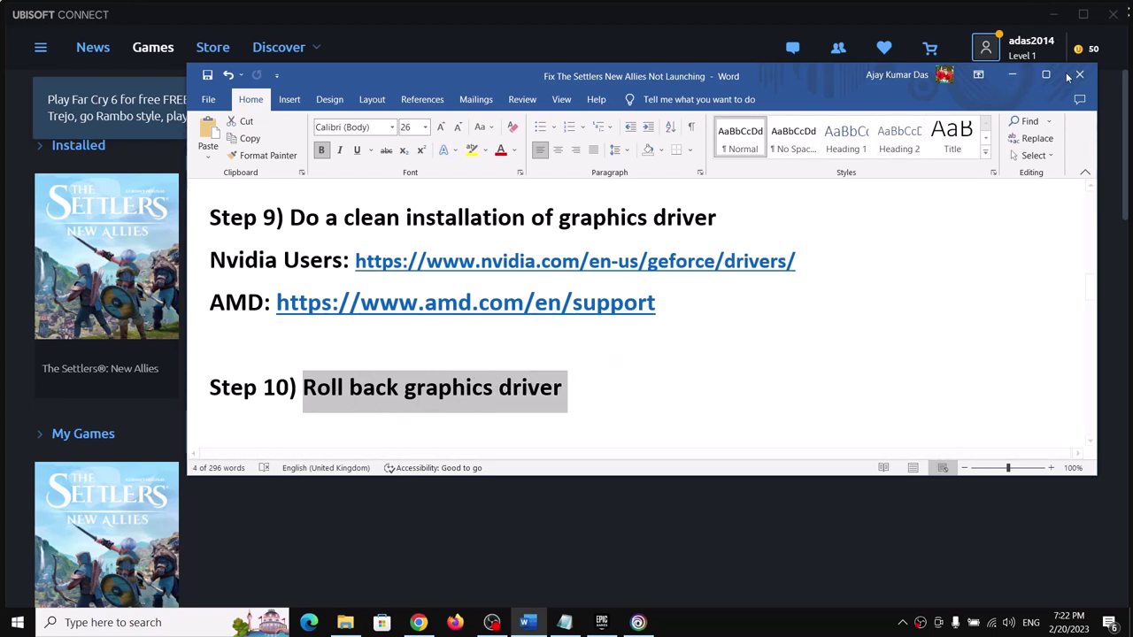
click(1019, 75)
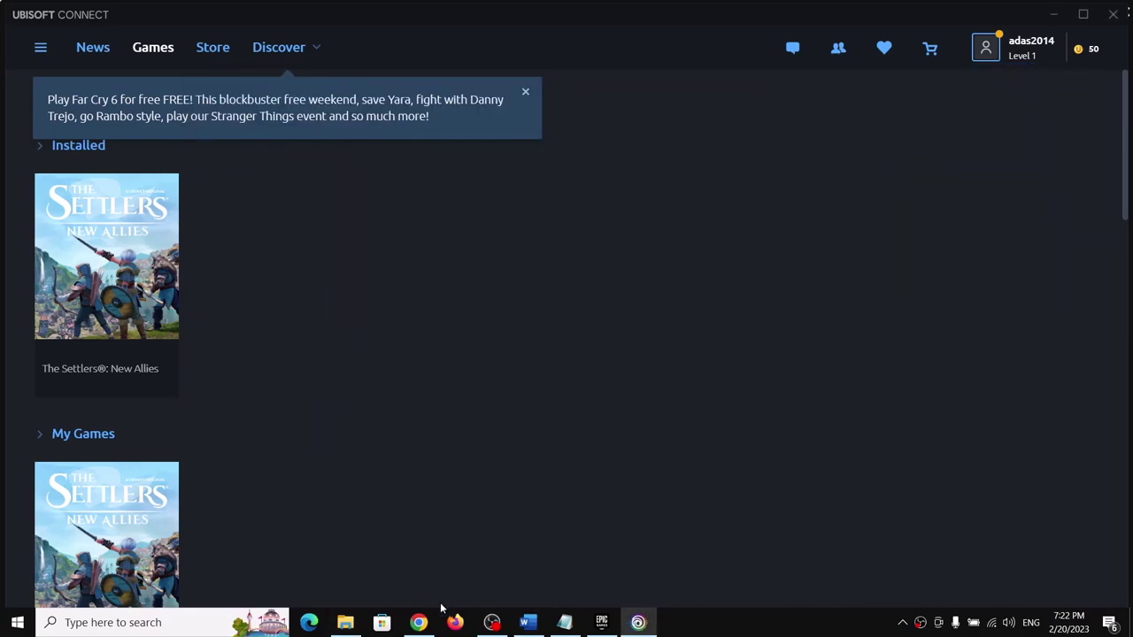
Switch to Chrome's GeForce Drivers page and highlight the first Game Ready Driver's name and its version 528.49 in the driver results.
click(417, 621)
scroll(620, 352, up, 2)
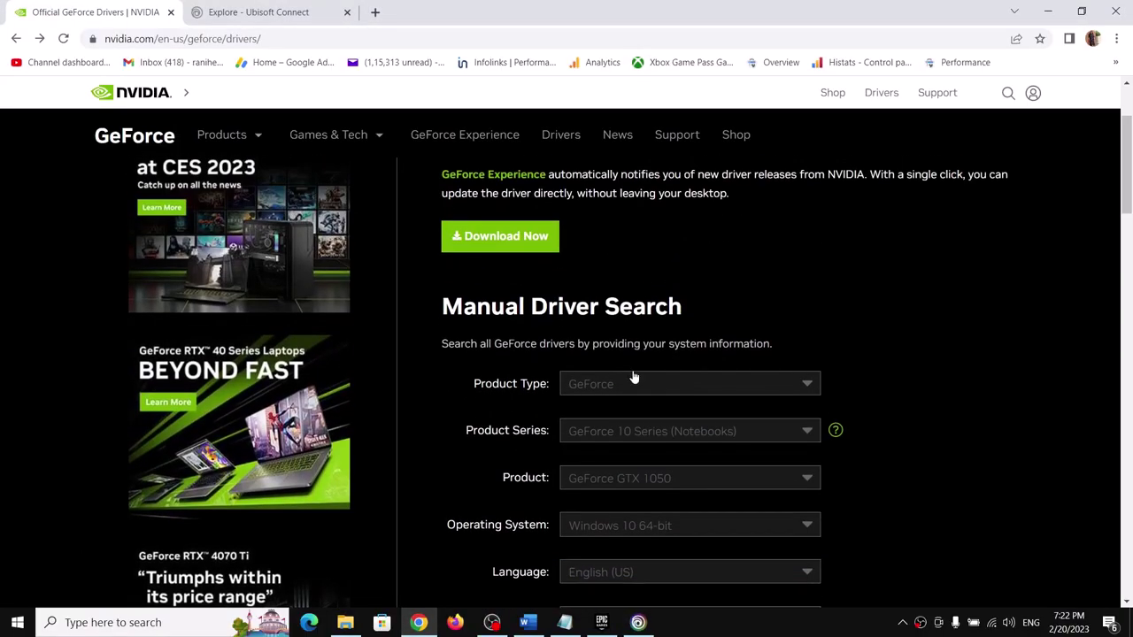
scroll(632, 377, down, 2)
scroll(760, 426, down, 2)
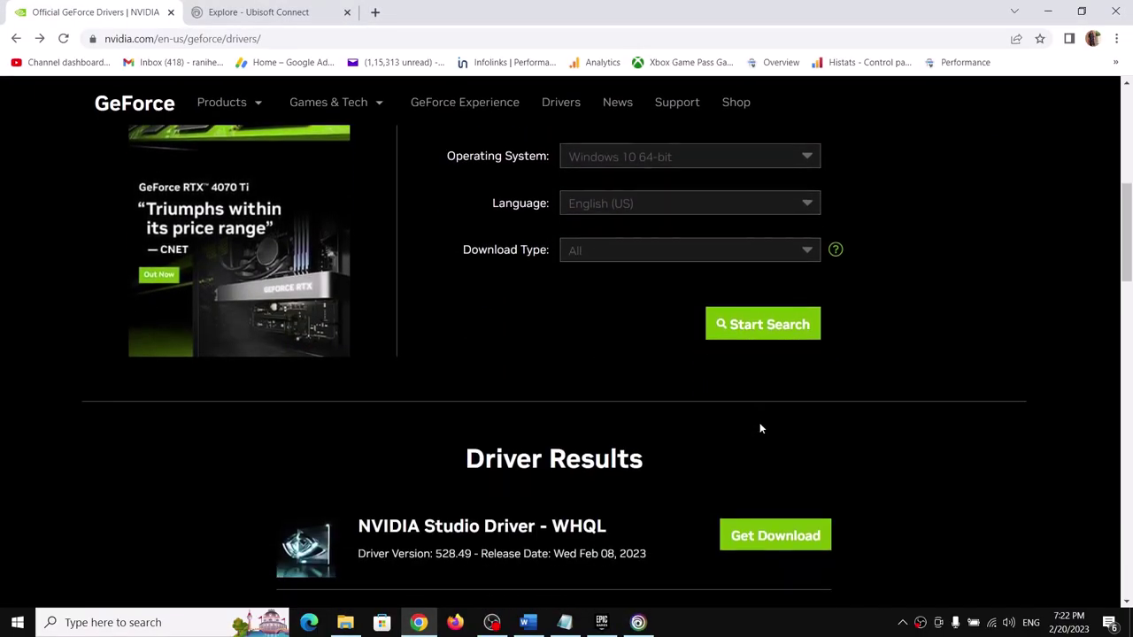
scroll(497, 425, down, 3)
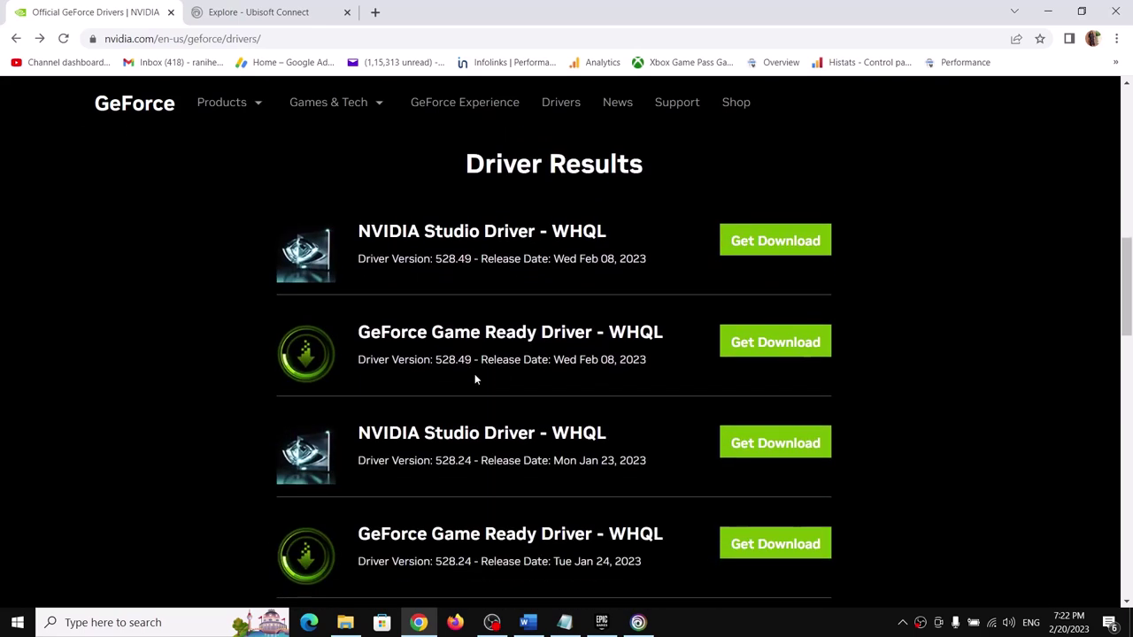
drag(370, 334, 558, 326)
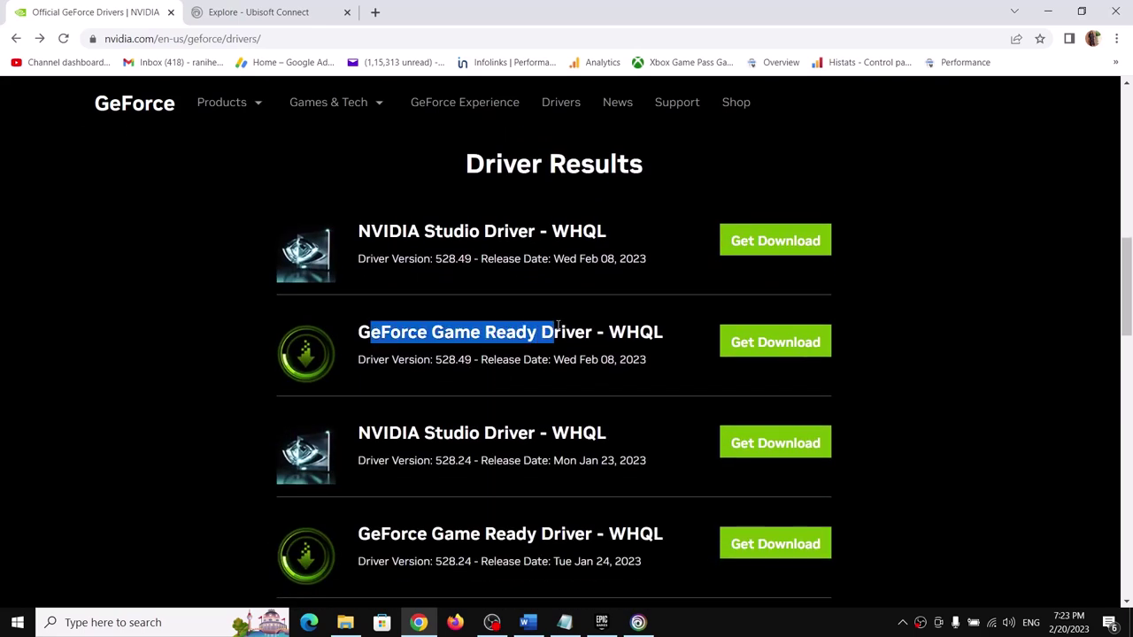
drag(433, 363, 483, 363)
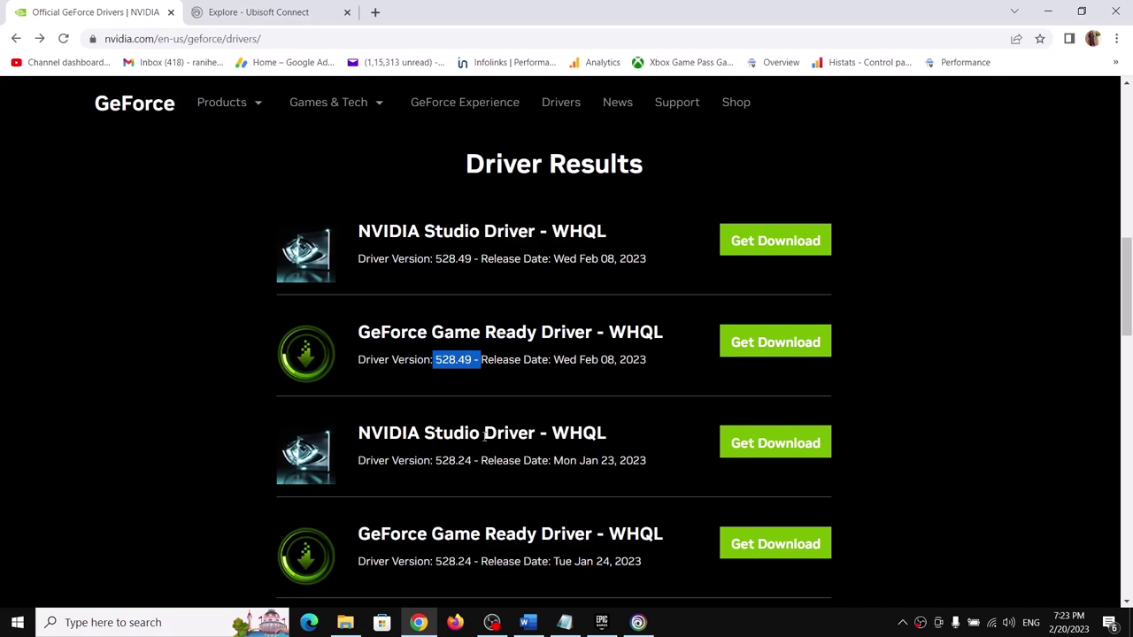
Highlight the names and versions 528.24 and 528.02 of the two older GeForce Game Ready Drivers in the driver results.
scroll(474, 442, down, 2)
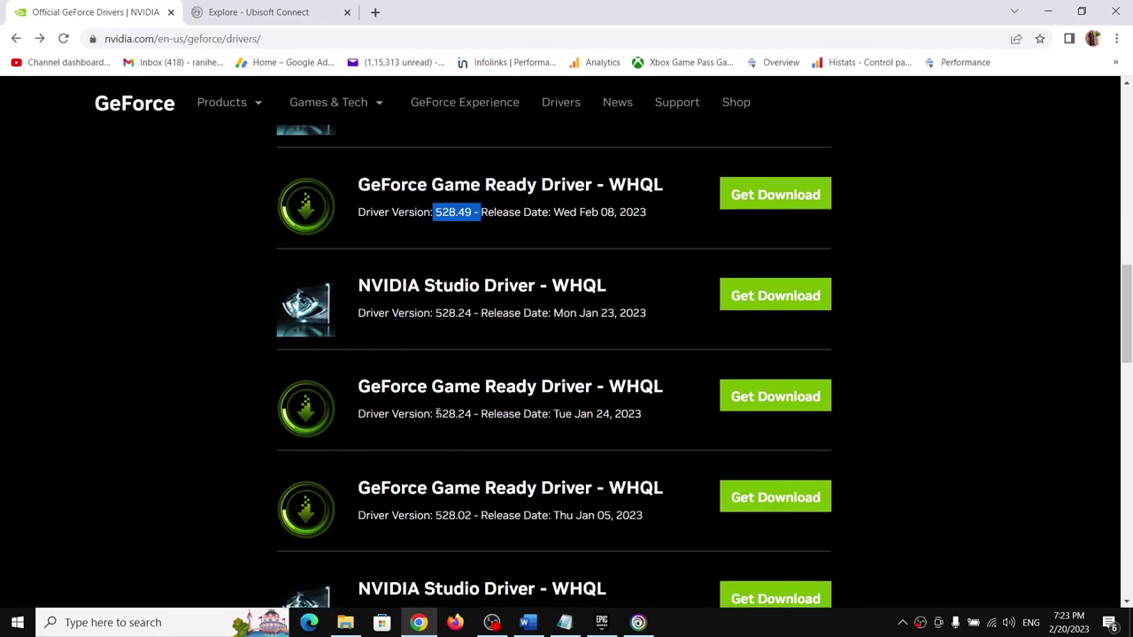
drag(436, 413, 461, 415)
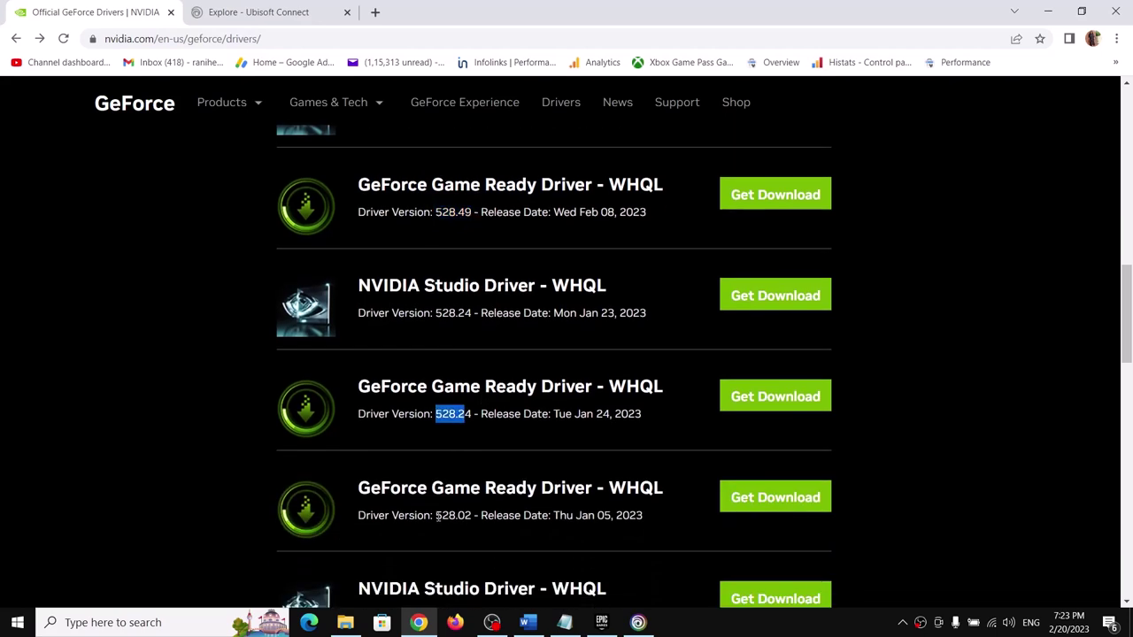
drag(437, 517, 466, 516)
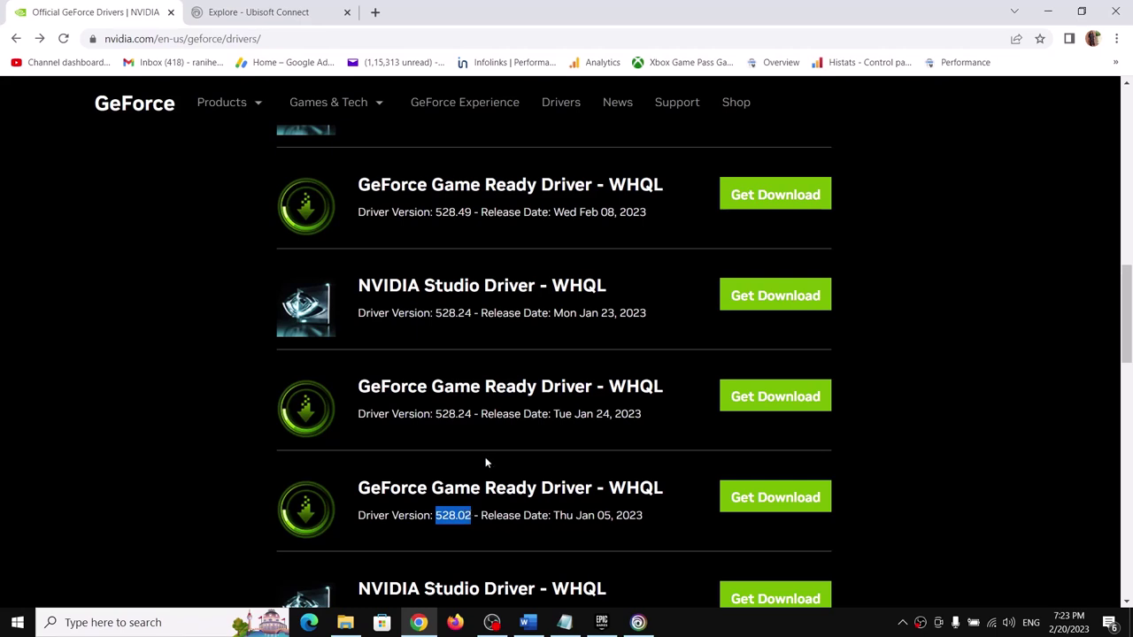
drag(443, 385, 534, 388)
drag(433, 488, 576, 488)
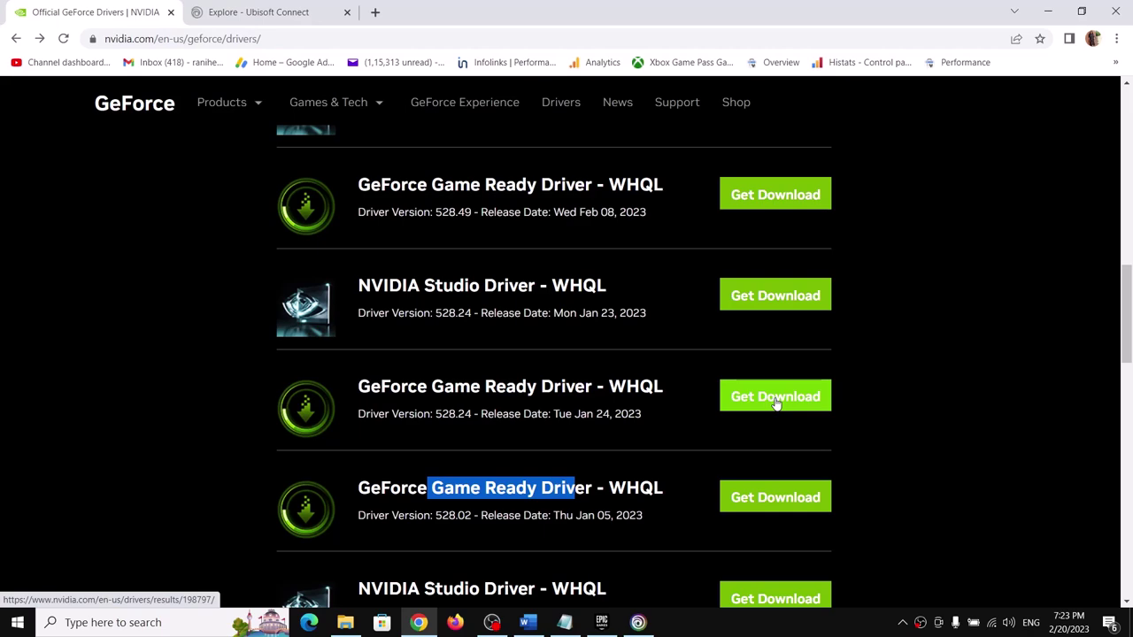
click(527, 622)
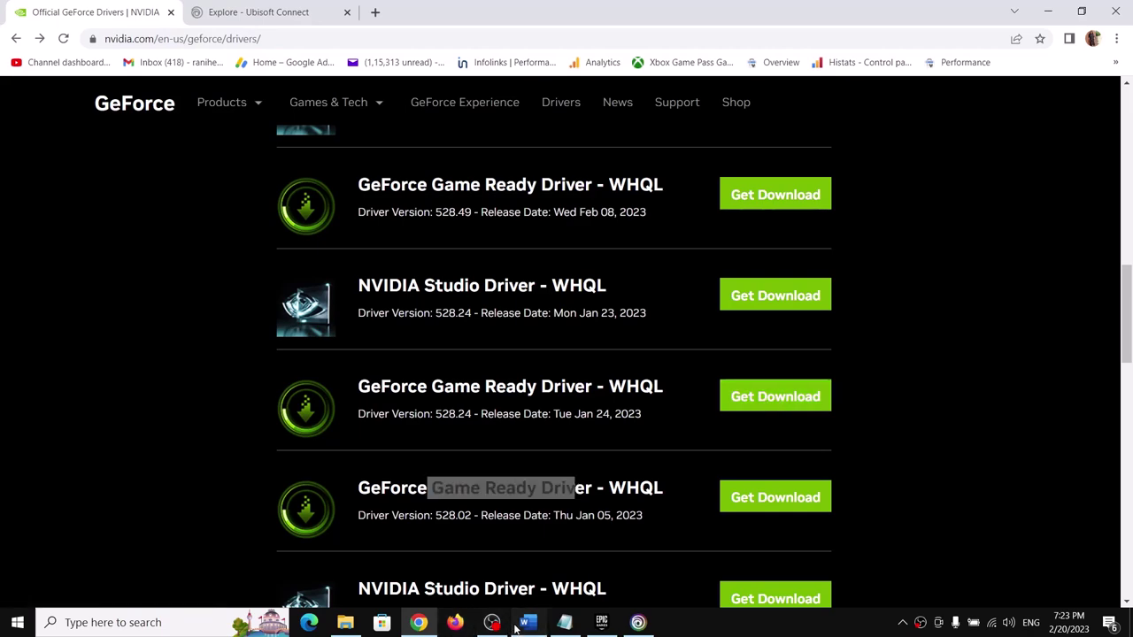
scroll(425, 390, down, 4)
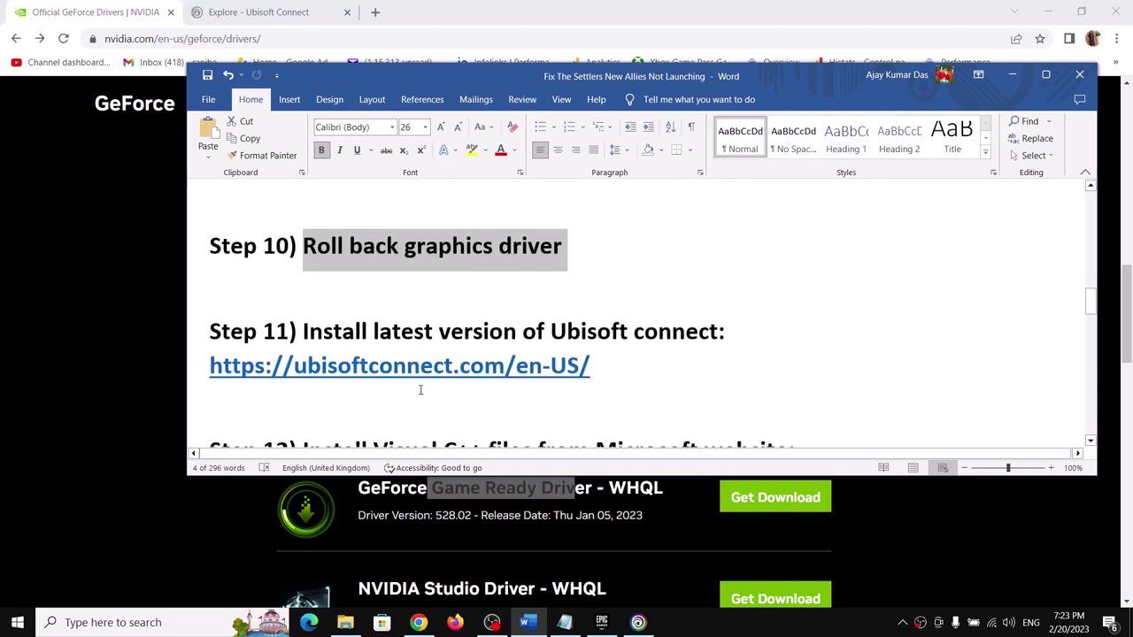
drag(602, 365, 171, 369)
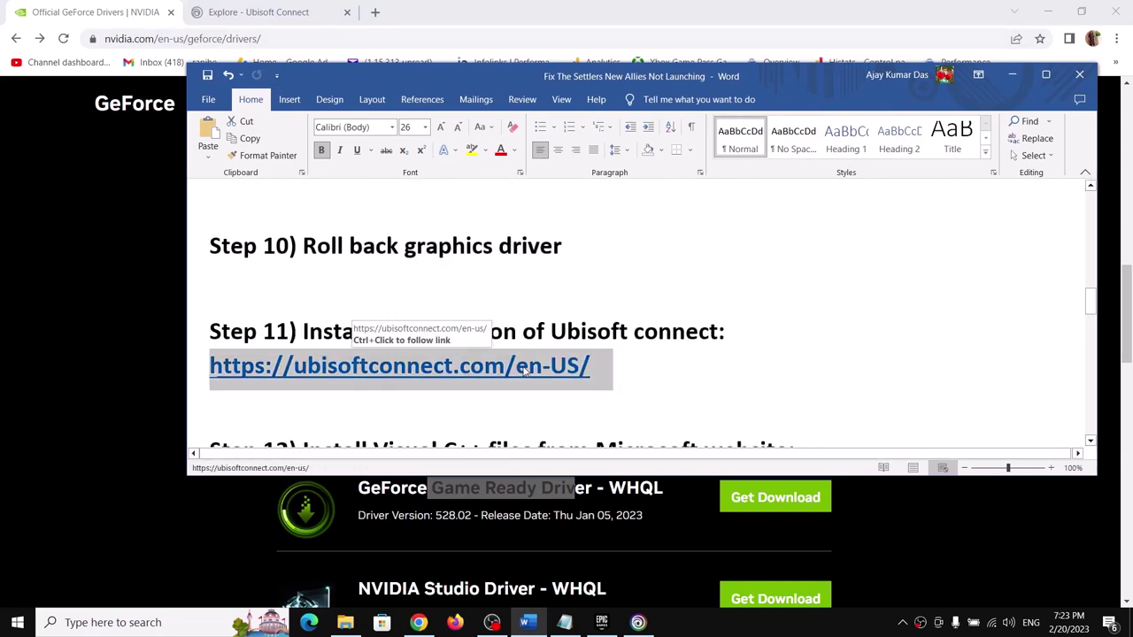
click(337, 33)
click(265, 17)
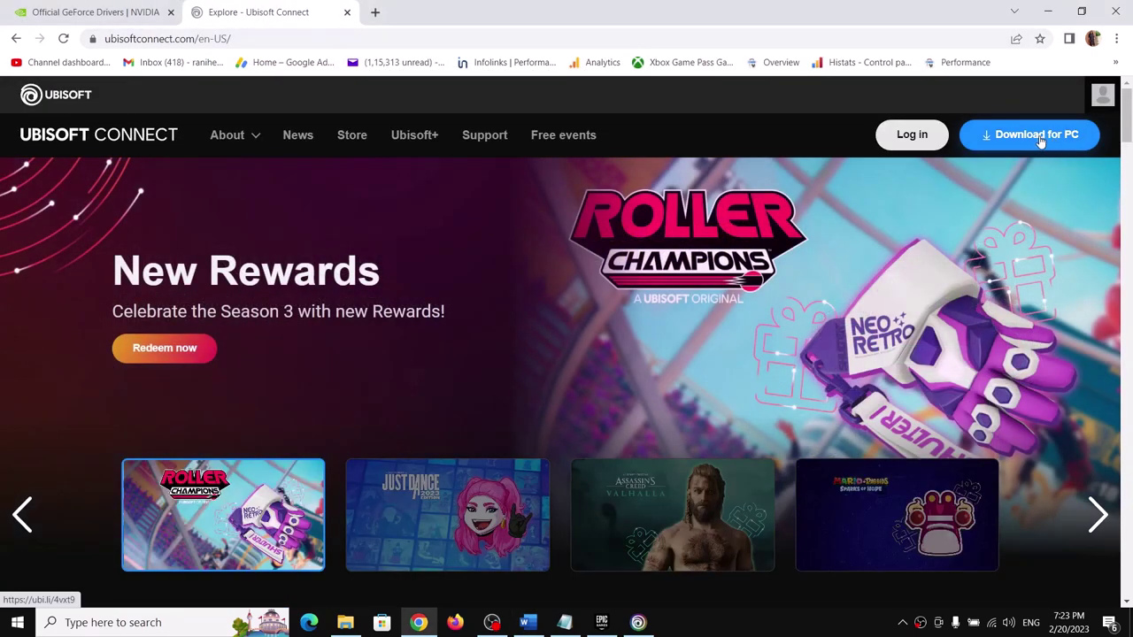
click(1025, 153)
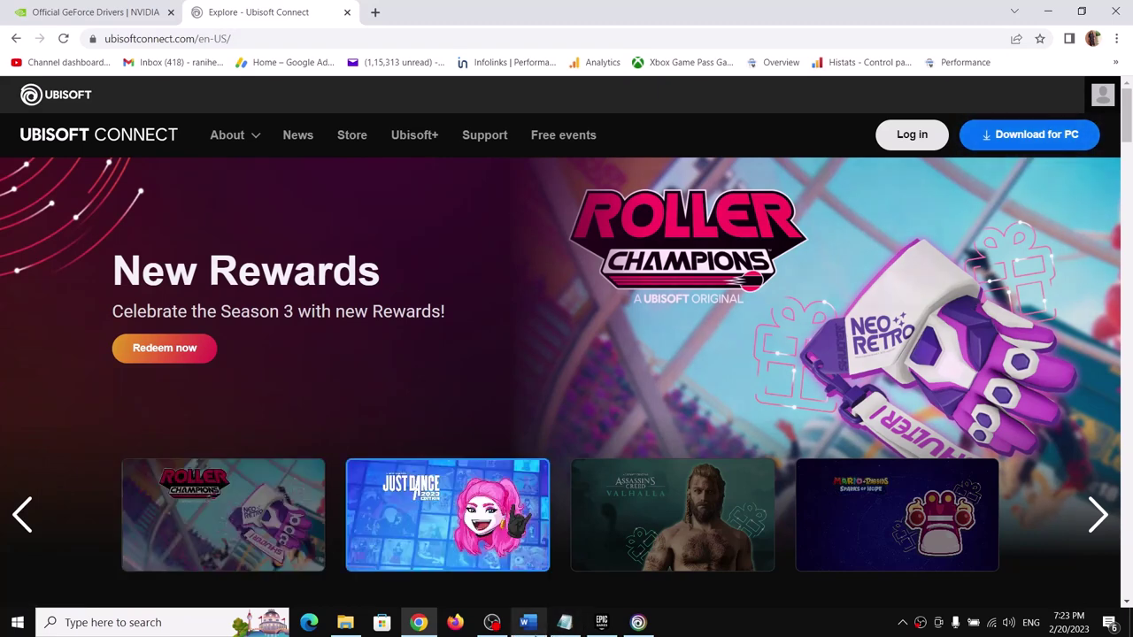
Return to the Word document and copy the Step 12 Microsoft link for the Visual C++ files.
click(528, 622)
scroll(337, 361, down, 3)
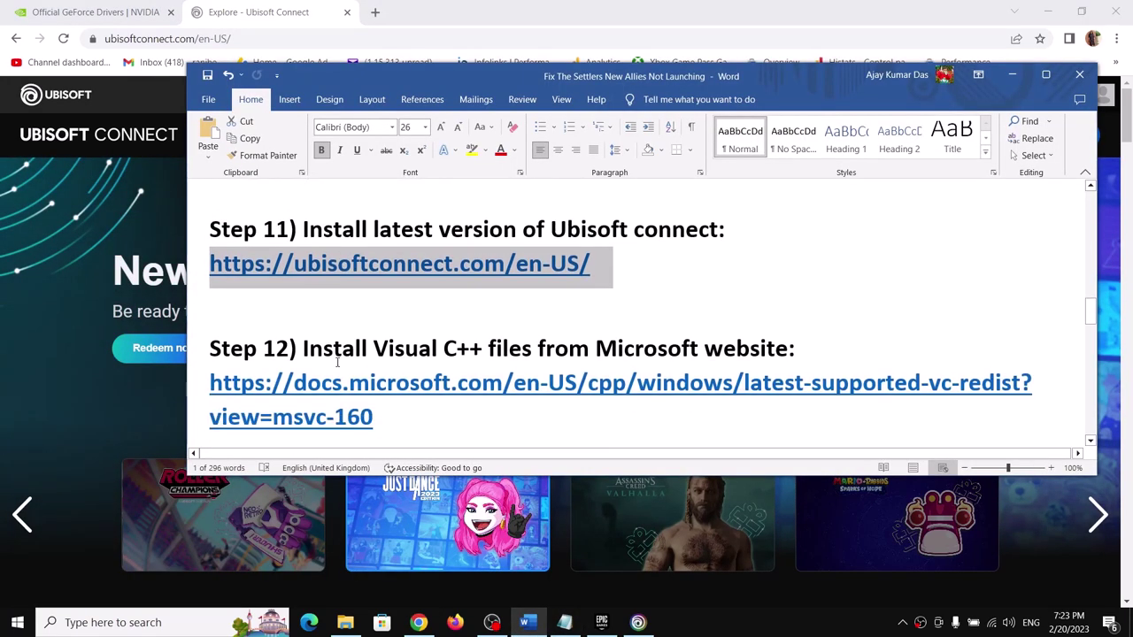
triple_click(292, 395)
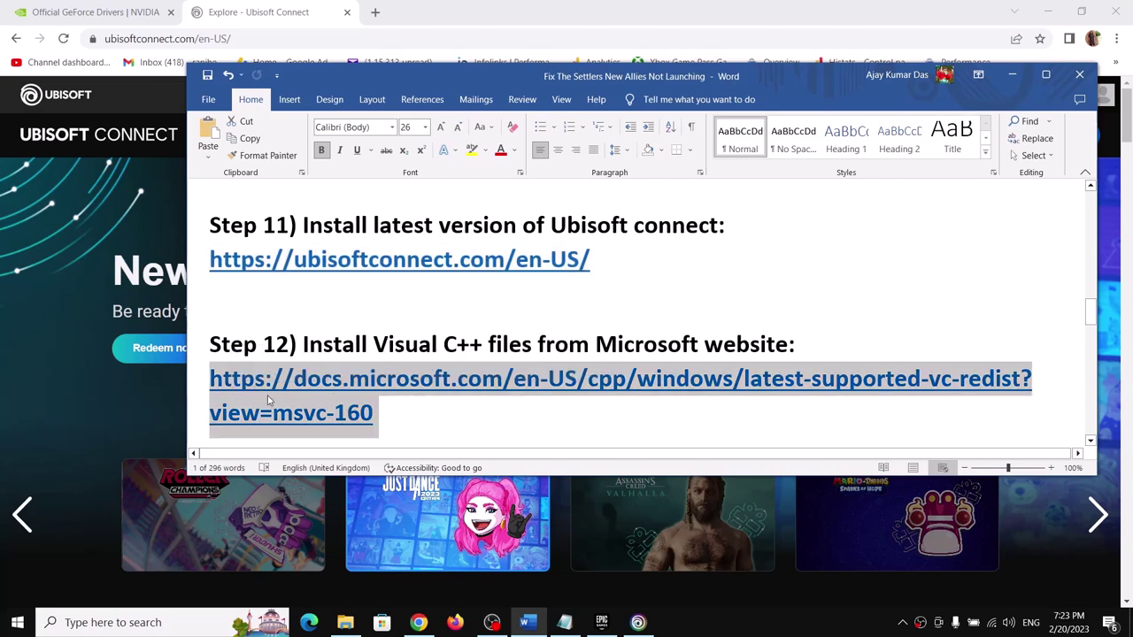
right_click(268, 399)
click(292, 157)
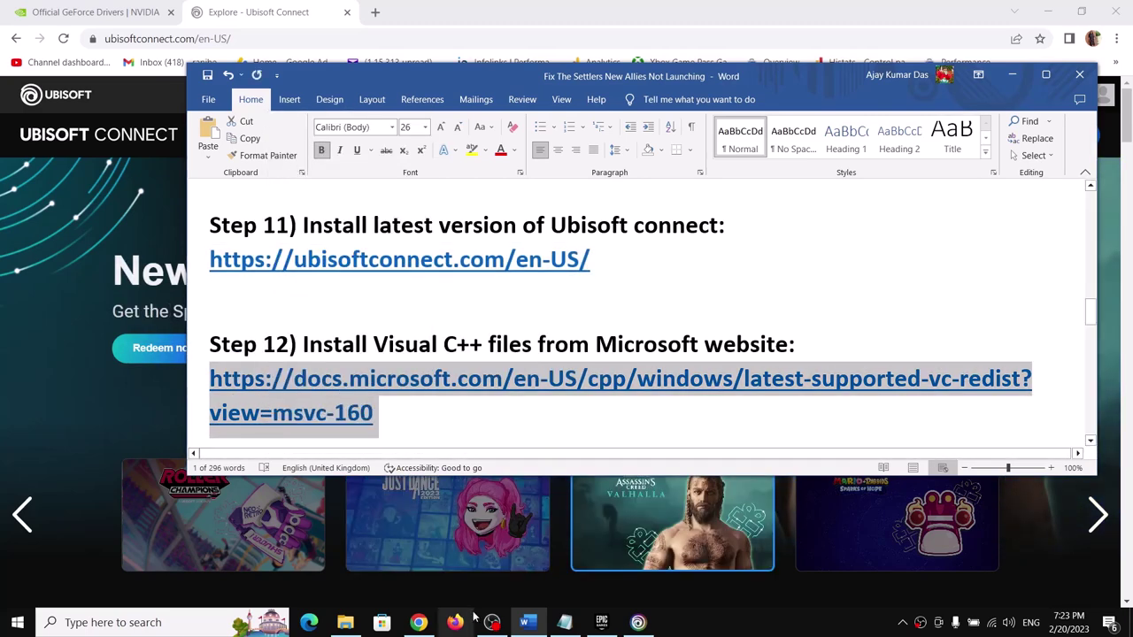
Switch to Chrome and open the copied Visual C++ Redistributable link in a new tab.
click(423, 623)
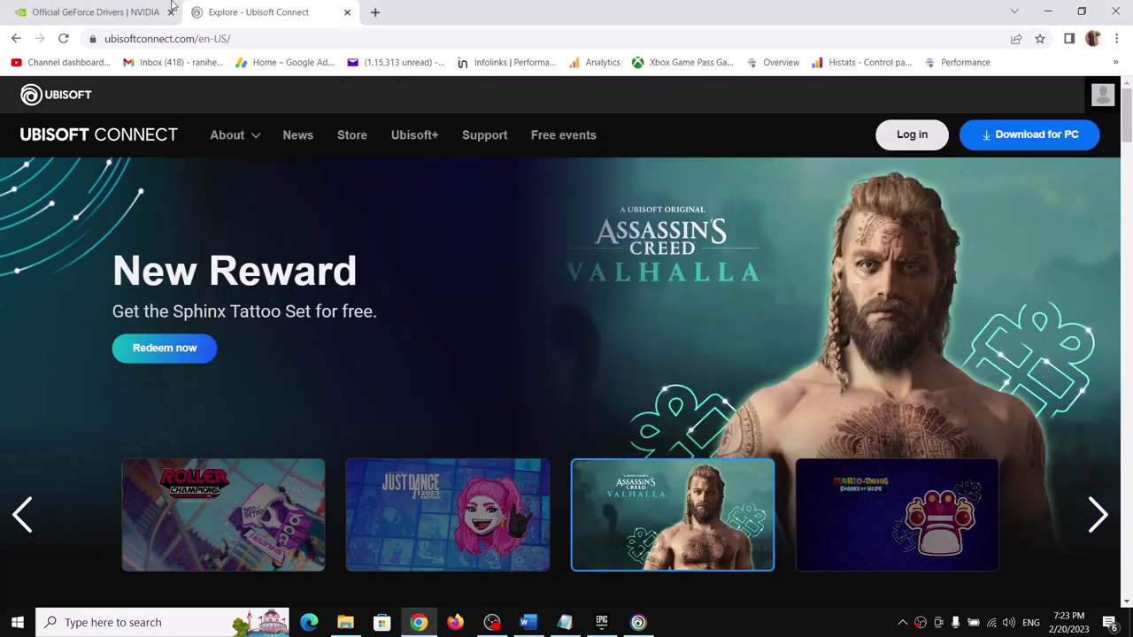
click(375, 12)
key(ctrl+v)
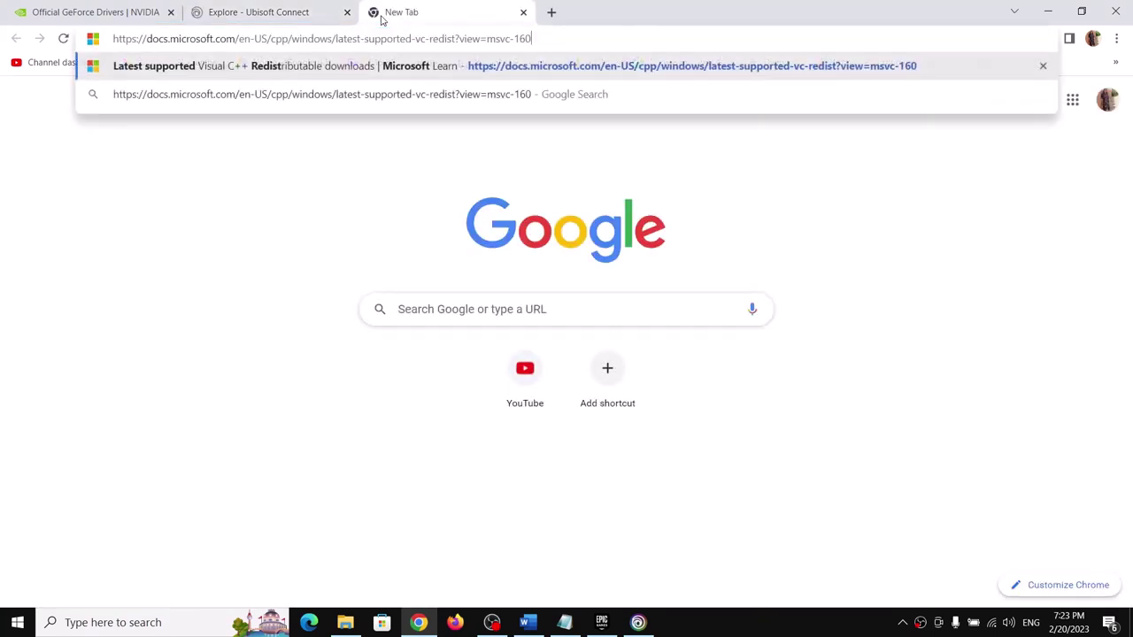
key(Return)
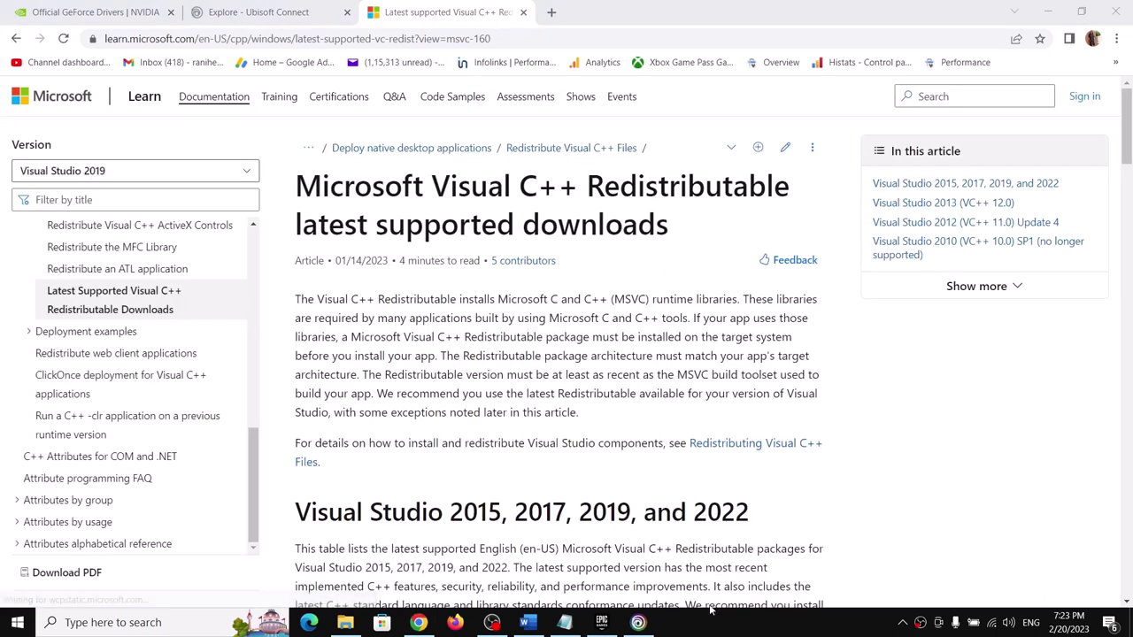
Download the X86 and X64 redistributables from the Visual Studio 2015, 2017, 2019, and 2022 section.
scroll(619, 442, down, 2)
drag(343, 365, 646, 390)
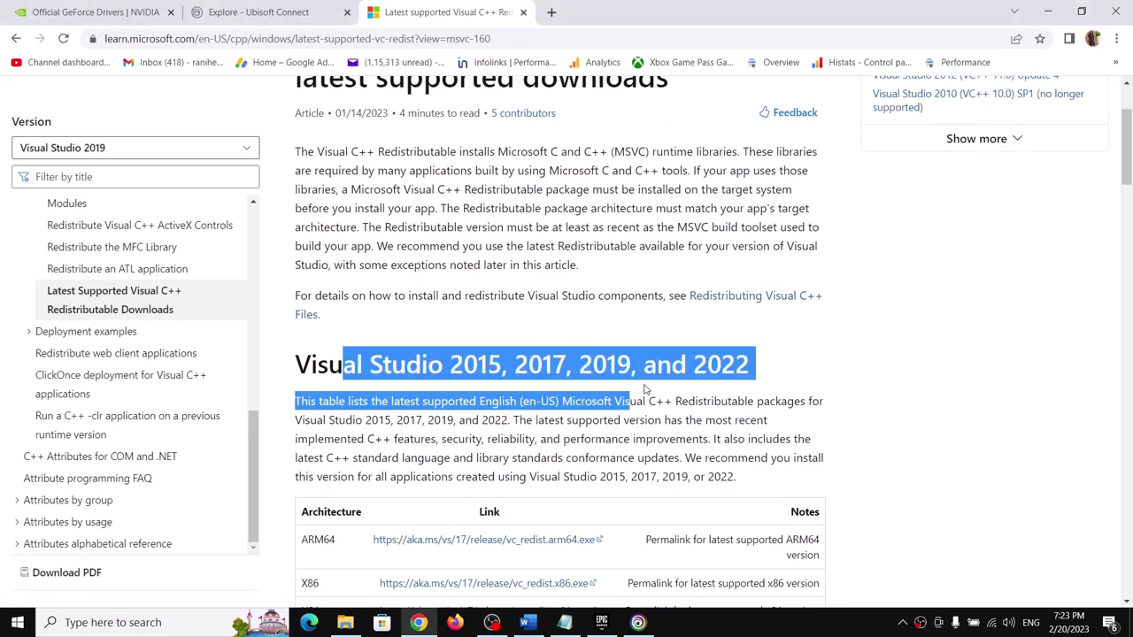
scroll(646, 390, down, 2)
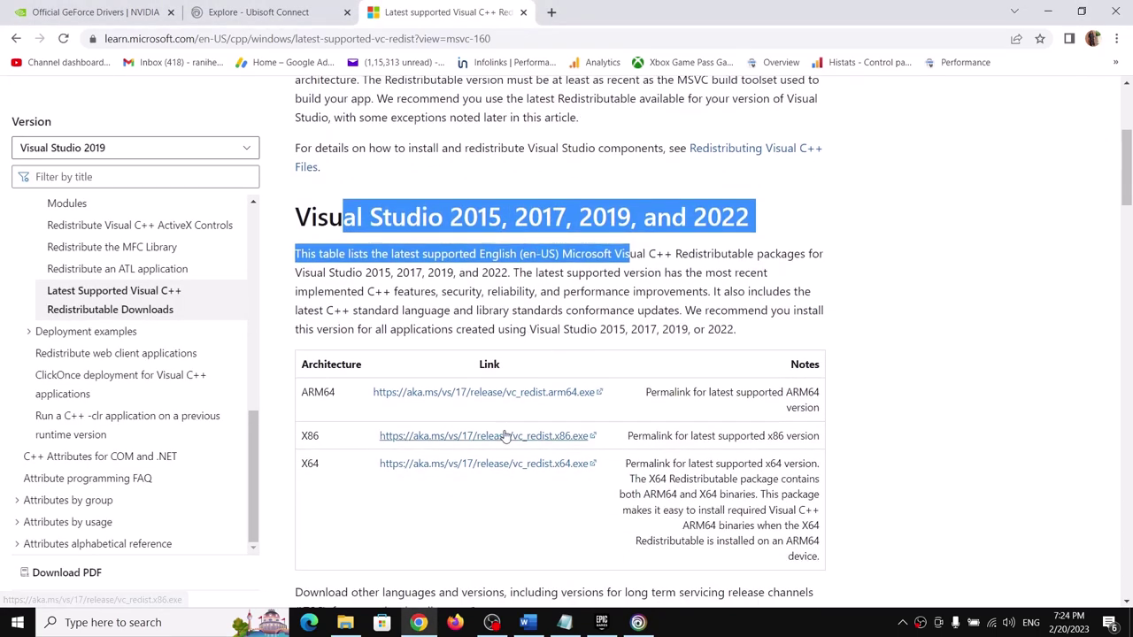
click(504, 436)
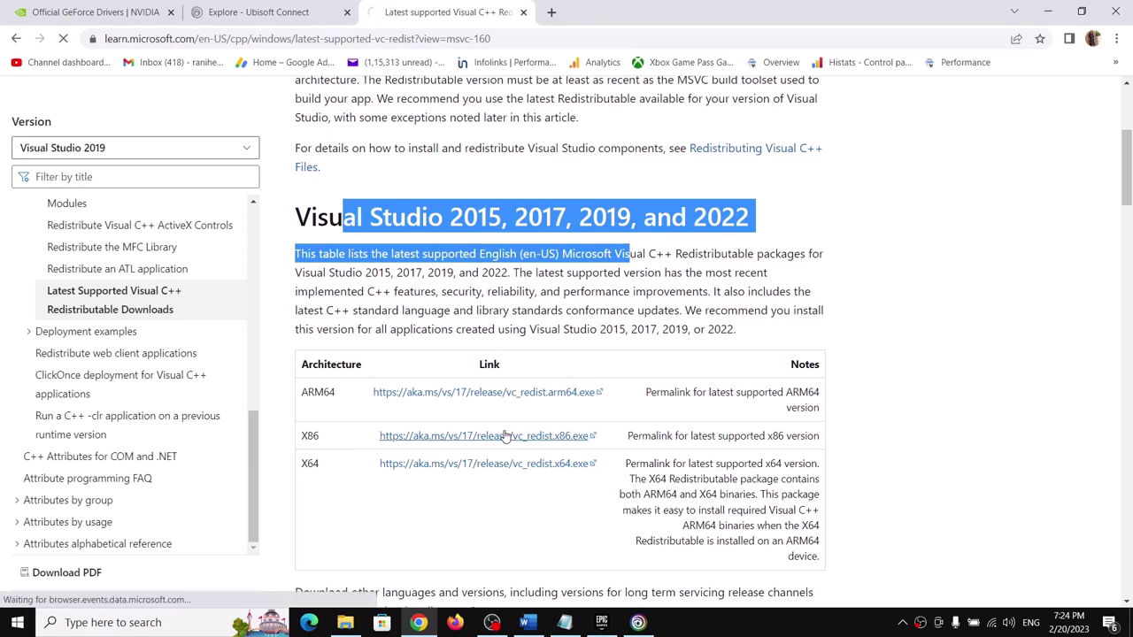
double_click(313, 439)
double_click(310, 464)
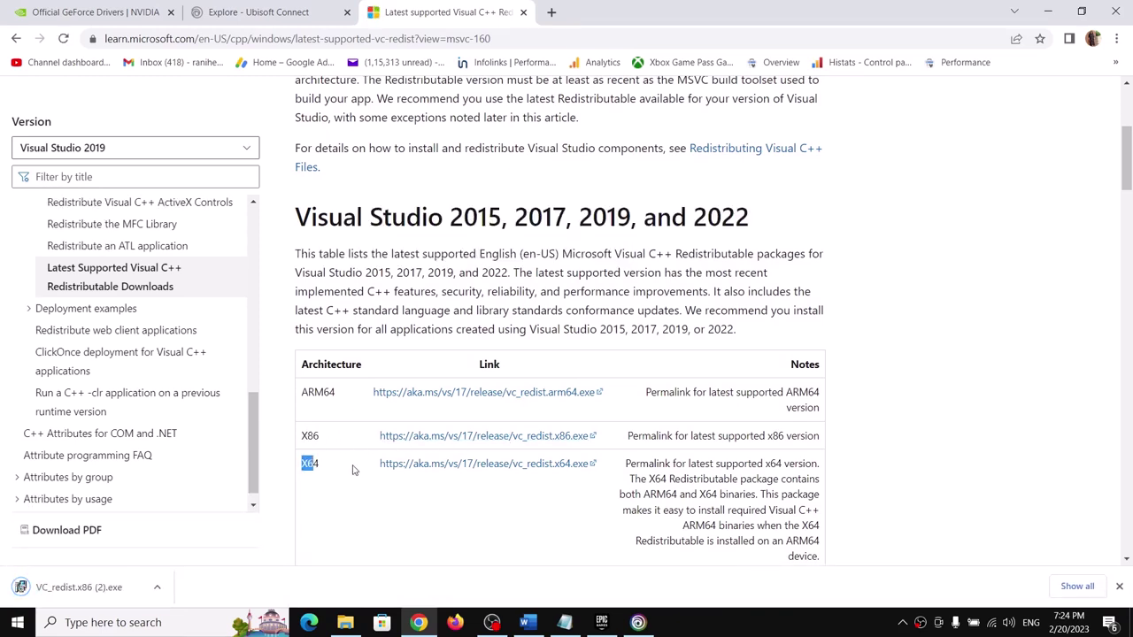
click(503, 468)
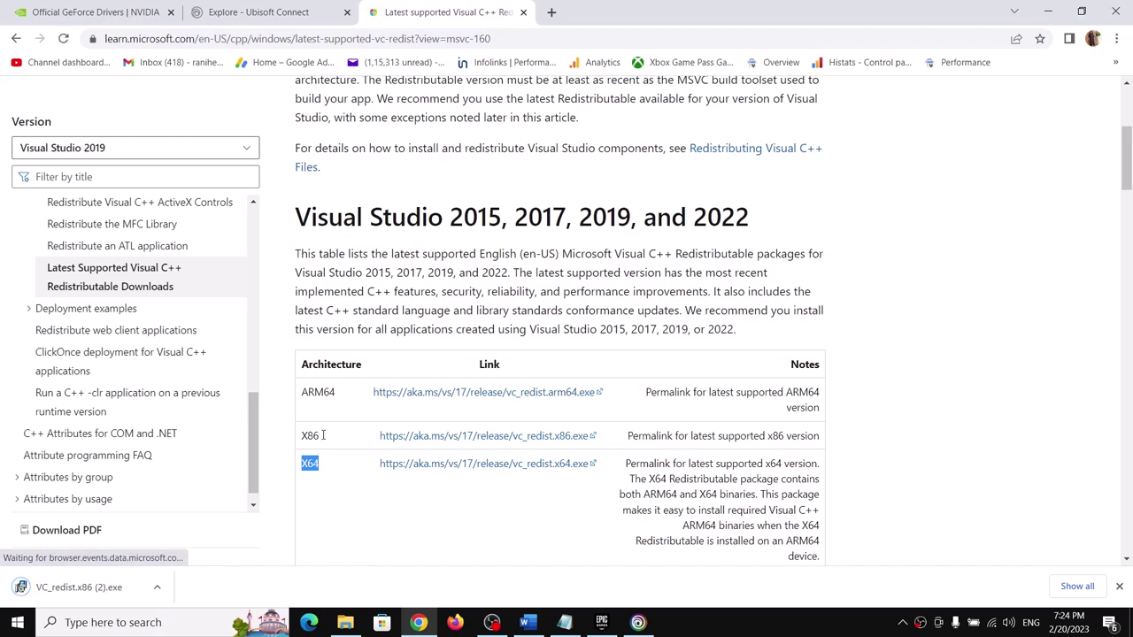
drag(307, 436, 321, 469)
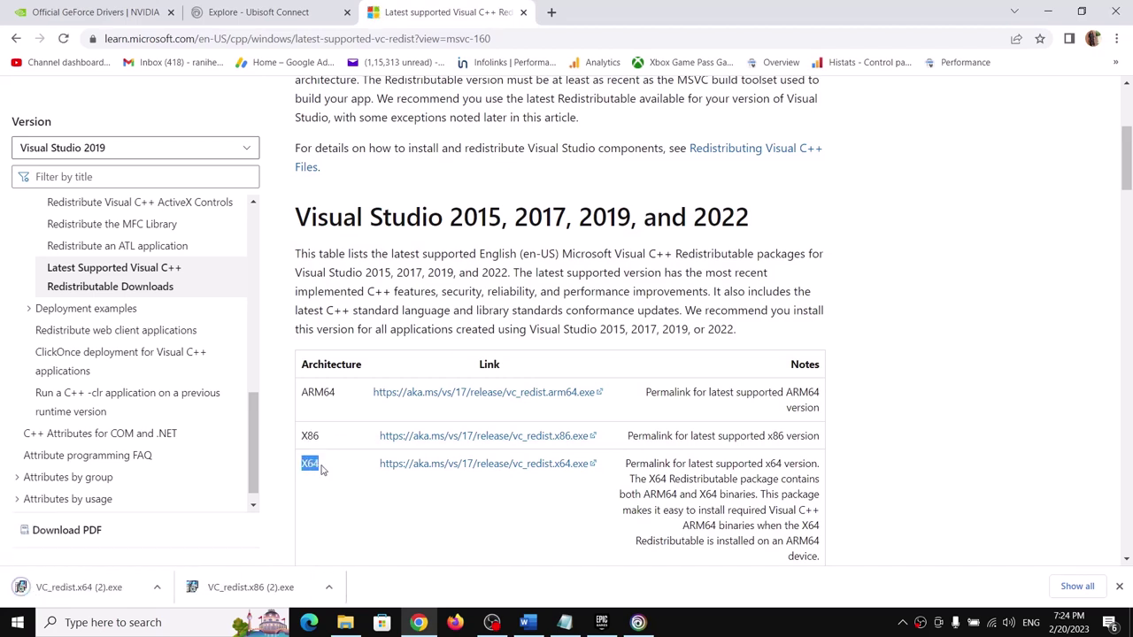
Launch the downloaded VC_redist.x86 and VC_redist.x64 installers and start a repair in each.
click(223, 597)
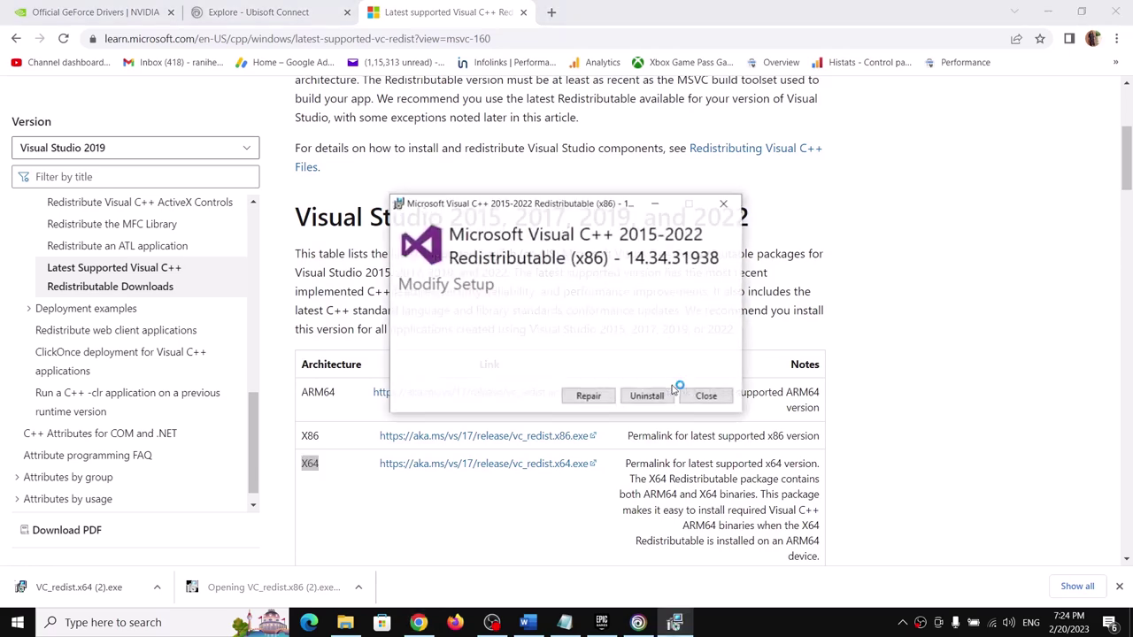
click(591, 398)
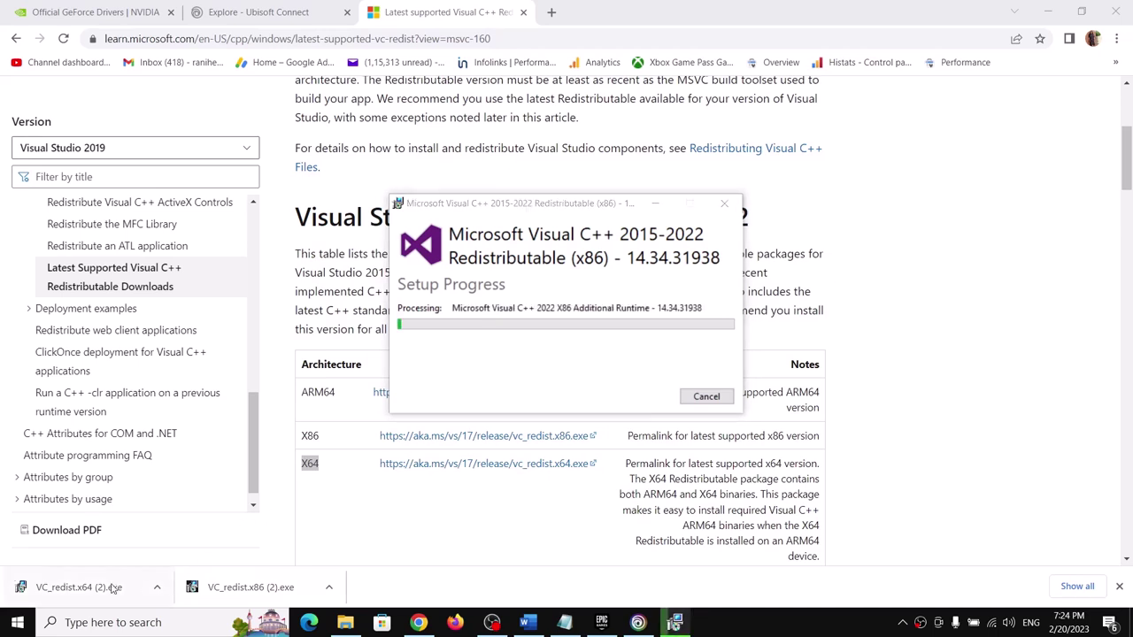
click(72, 597)
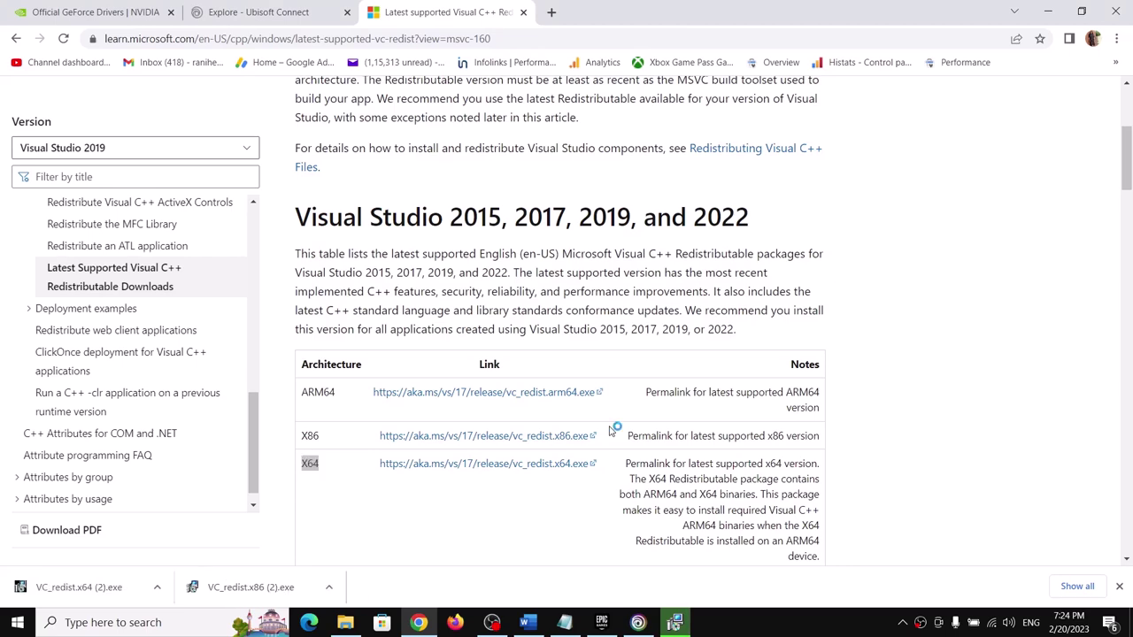
click(591, 396)
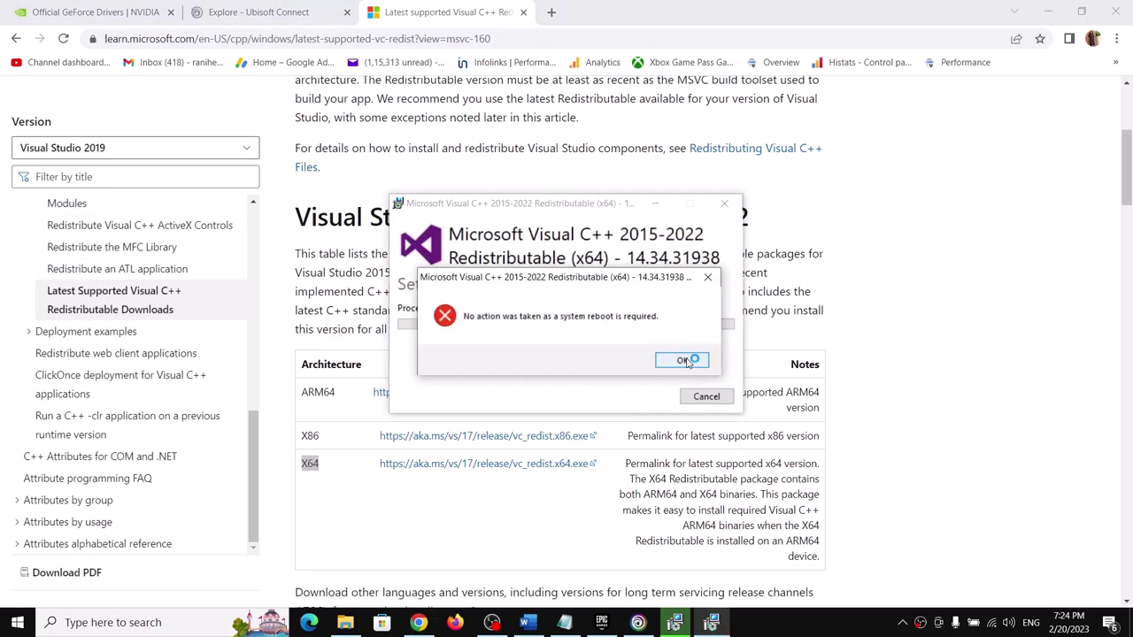
Dismiss the x64 installer's error and close its setup, check the x86 setup window, and return to the Chrome page.
click(685, 361)
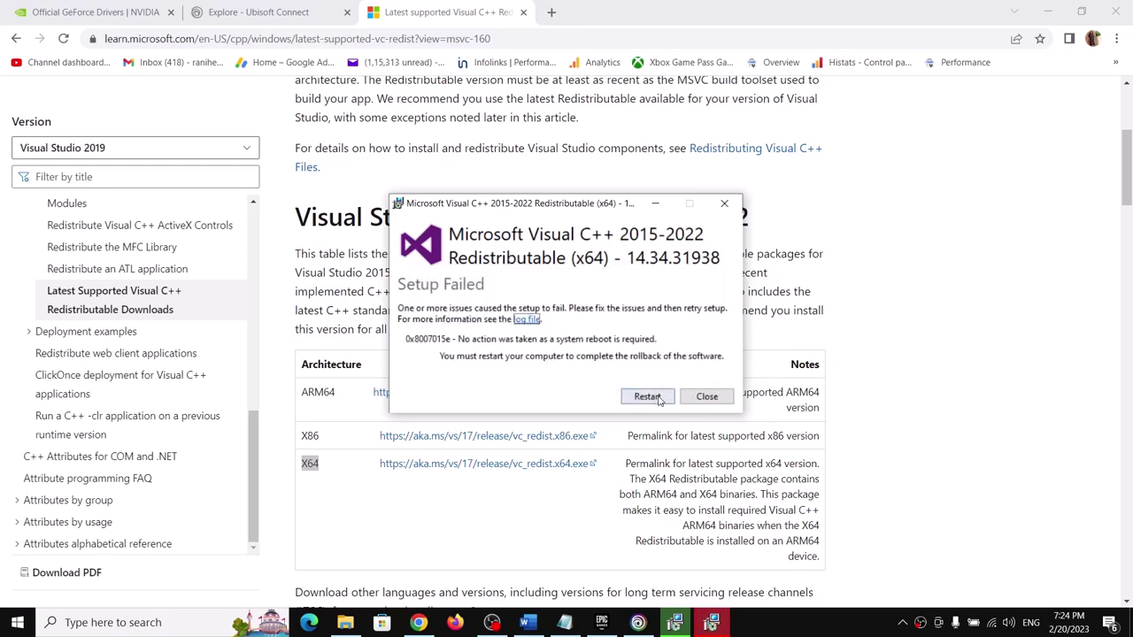
click(706, 396)
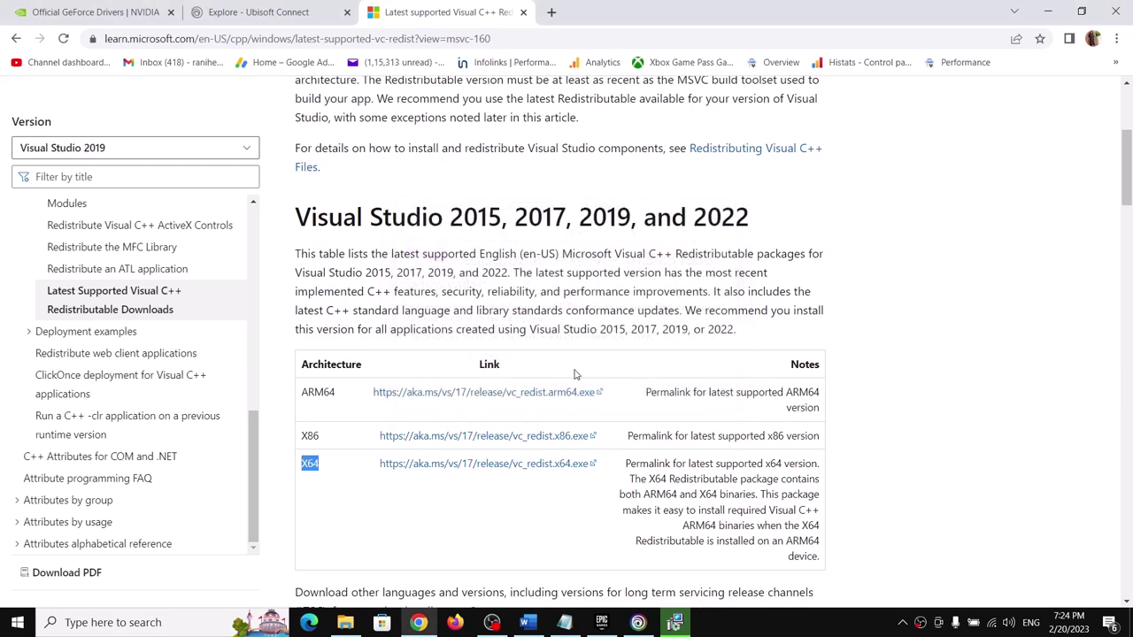
click(678, 622)
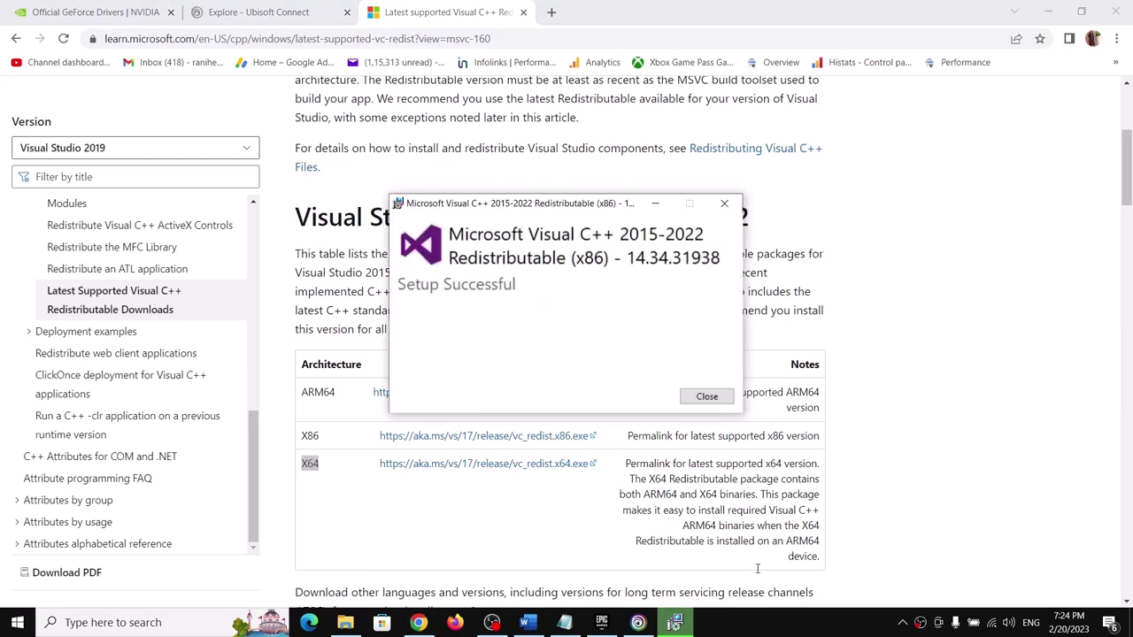
click(925, 353)
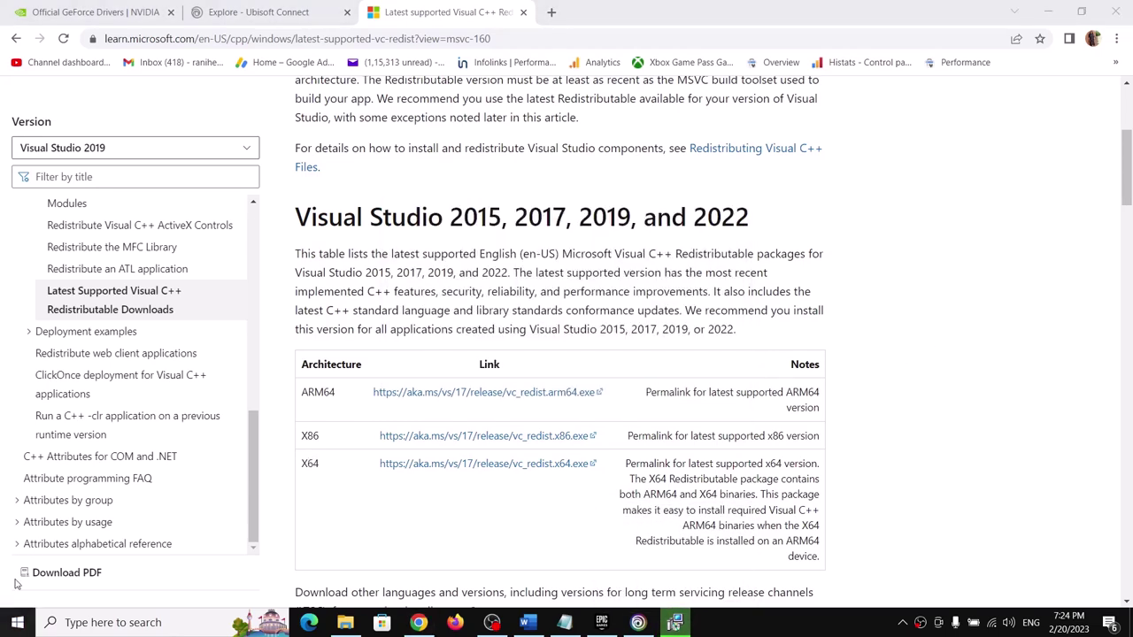
Show the Restart option among the Windows power options and dismiss them without restarting.
click(18, 623)
click(40, 591)
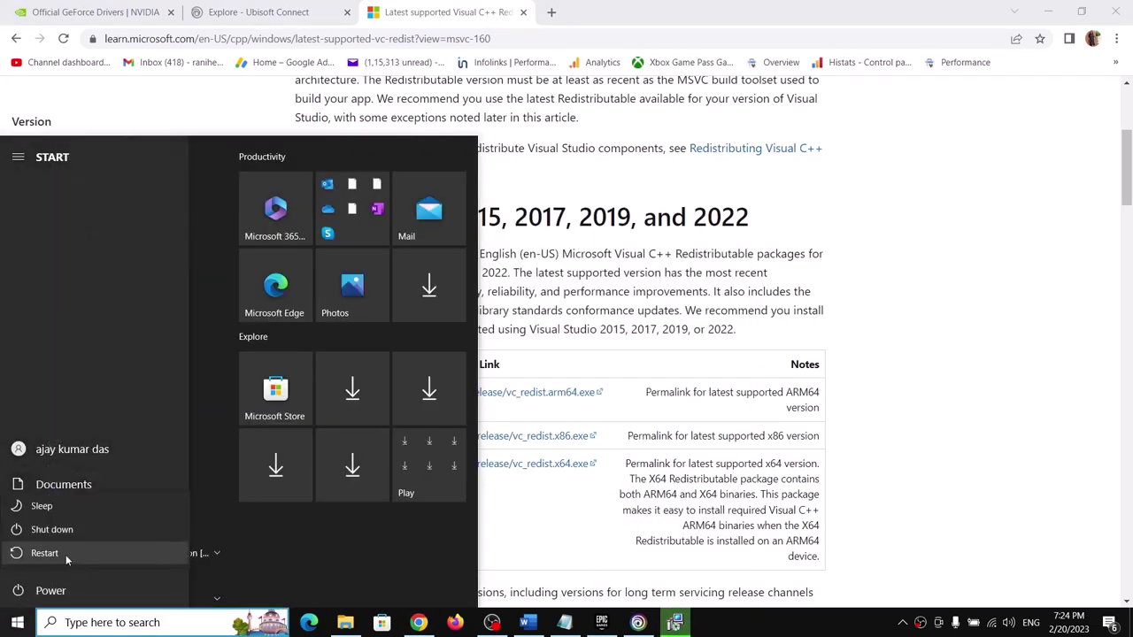
click(942, 435)
click(905, 432)
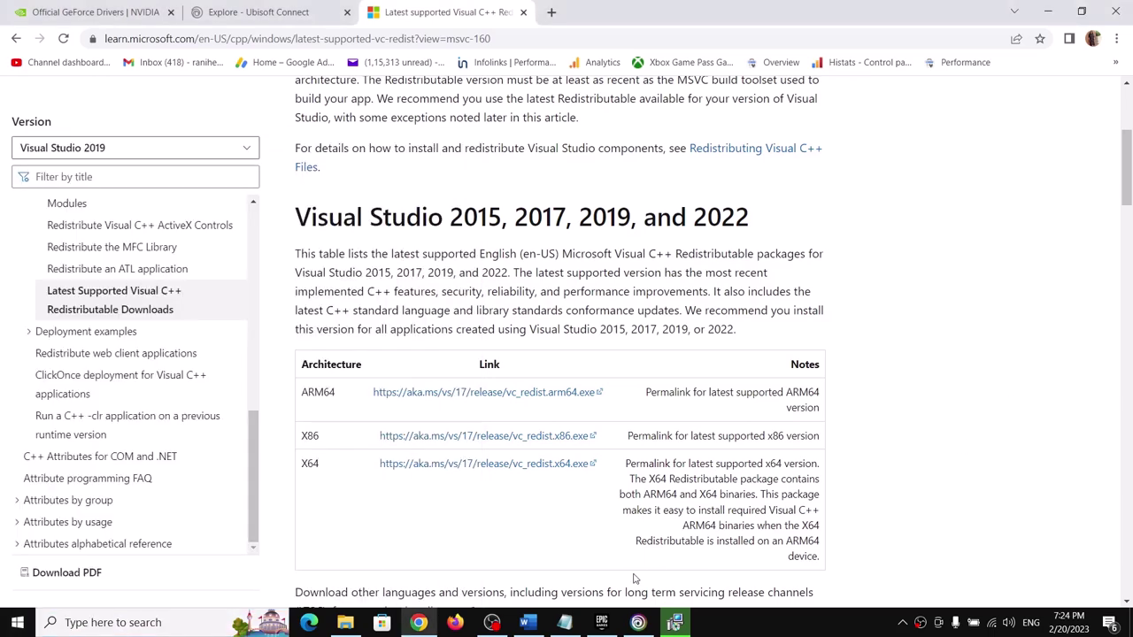
Return to the Word document and highlight the Step 13 text about Windows 10 N Edition and installing the Media Feature Pack.
click(527, 622)
scroll(418, 382, down, 3)
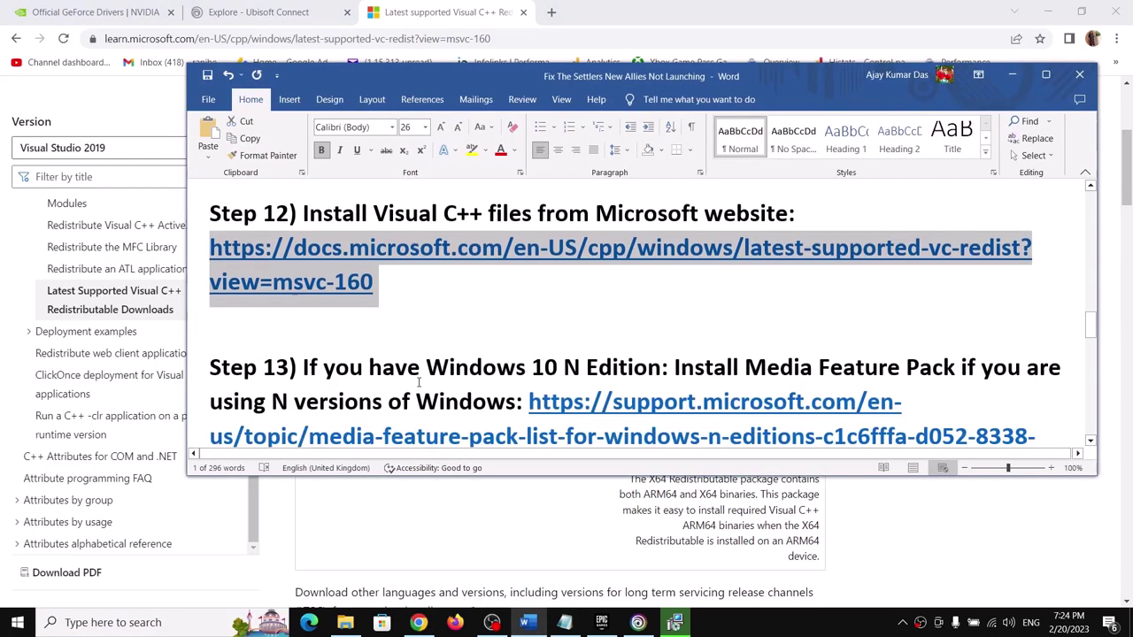
scroll(419, 382, down, 1)
drag(303, 321, 662, 321)
scroll(702, 253, down, 2)
drag(702, 254, 889, 262)
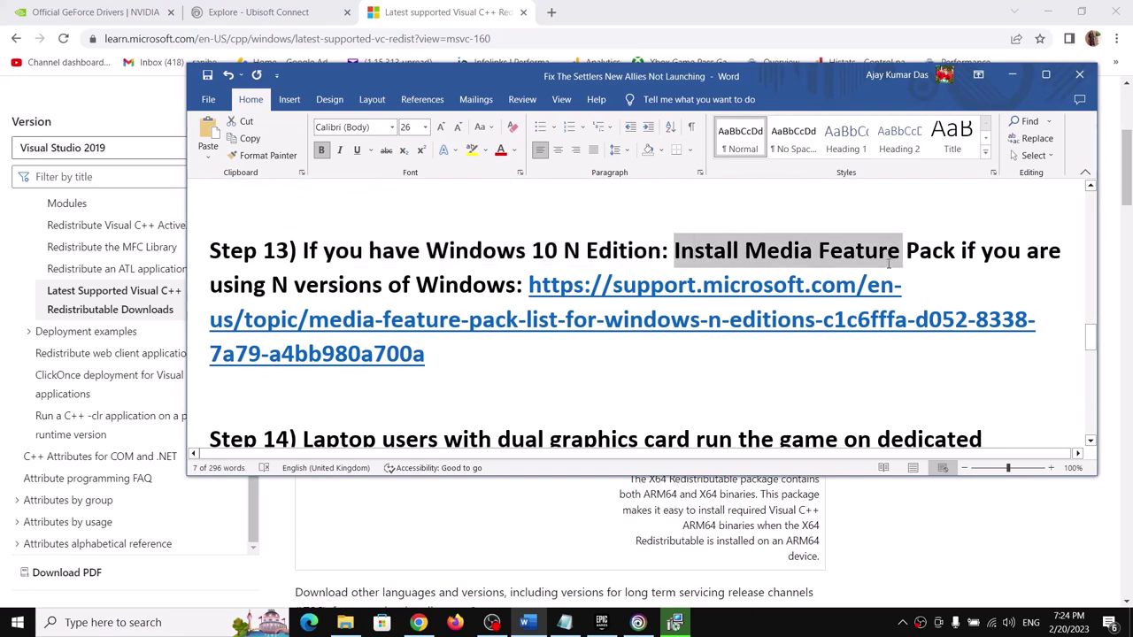
Copy the Step 13 Media Feature Pack link from the Word document and open it in a new Chrome tab.
drag(432, 354, 446, 315)
key(ctrl+c)
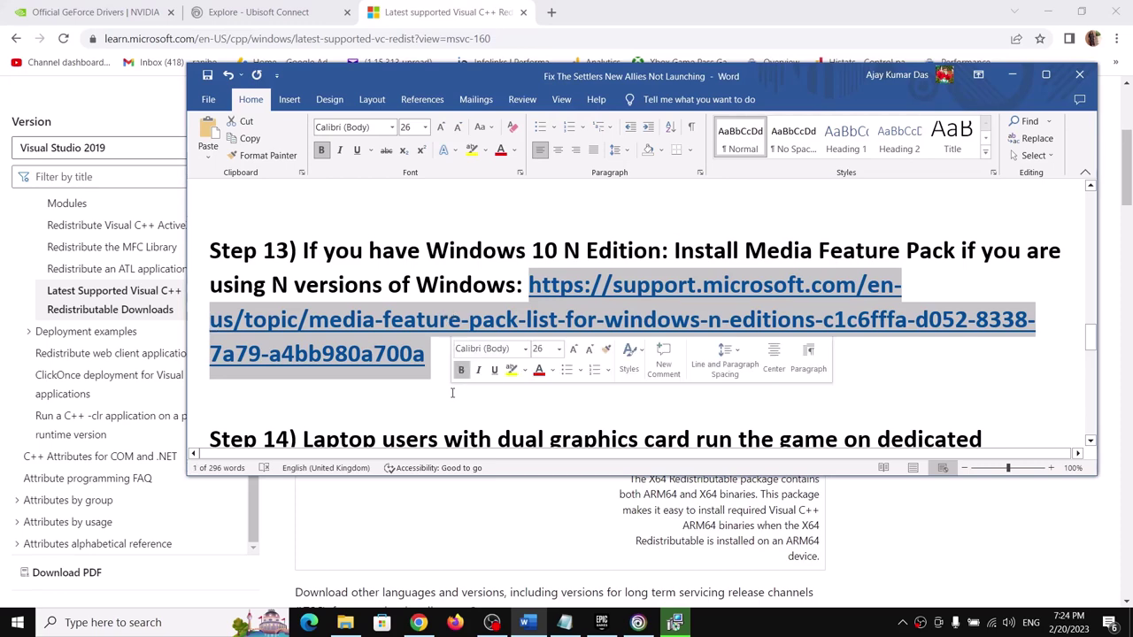
click(418, 622)
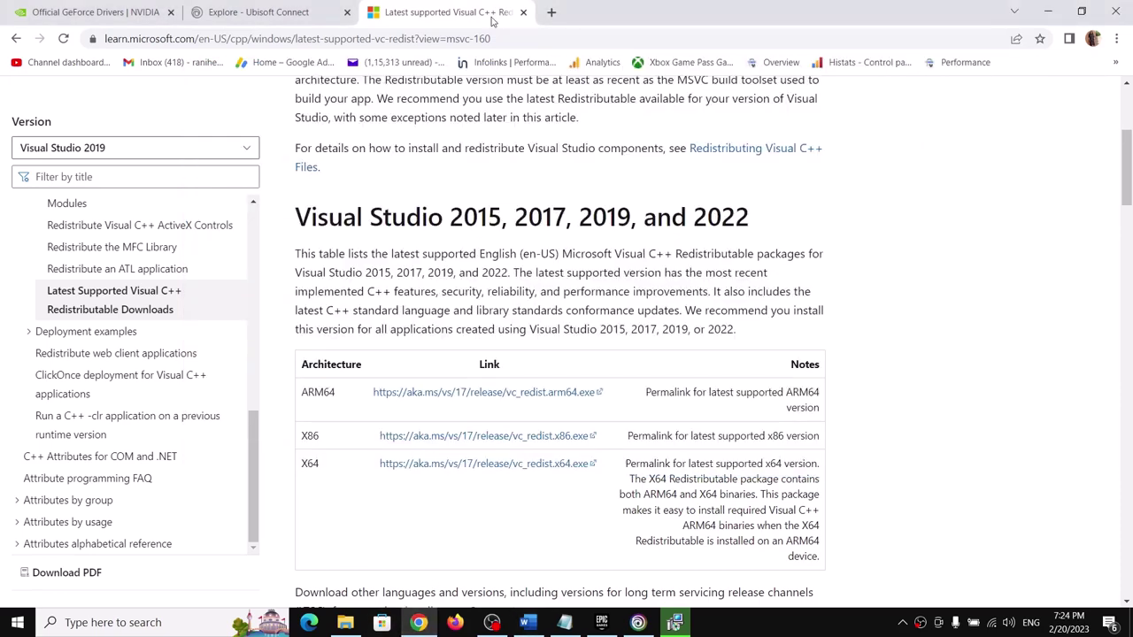
click(550, 12)
key(ctrl+v)
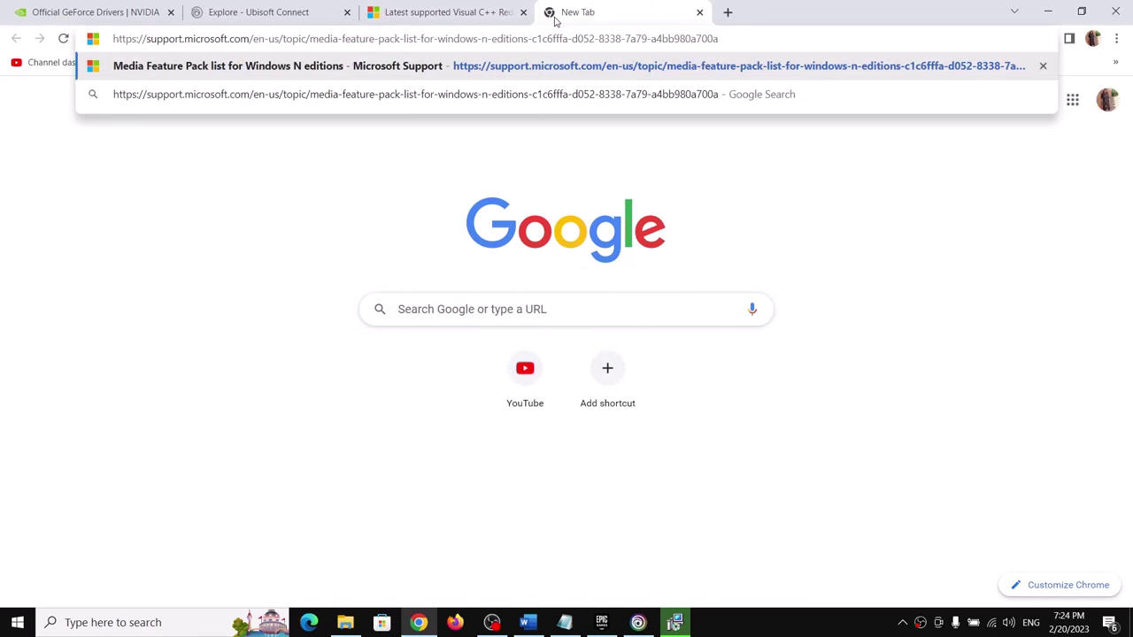
key(Return)
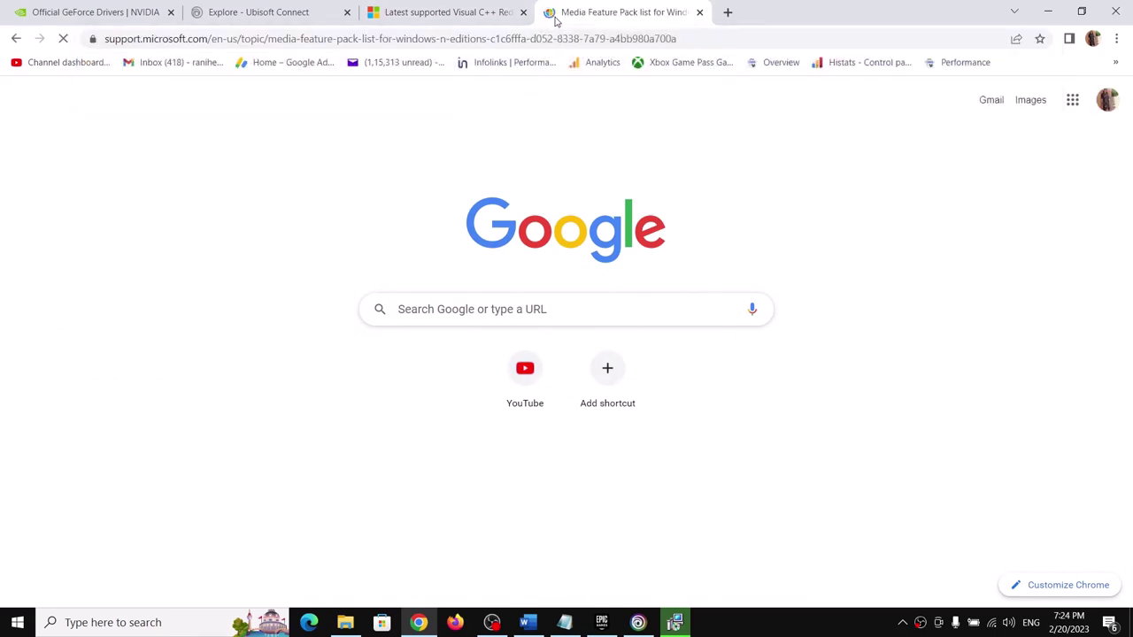
Find the Windows 10 N installation note on the support page and highlight its Settings > Apps path.
scroll(362, 311, down, 1)
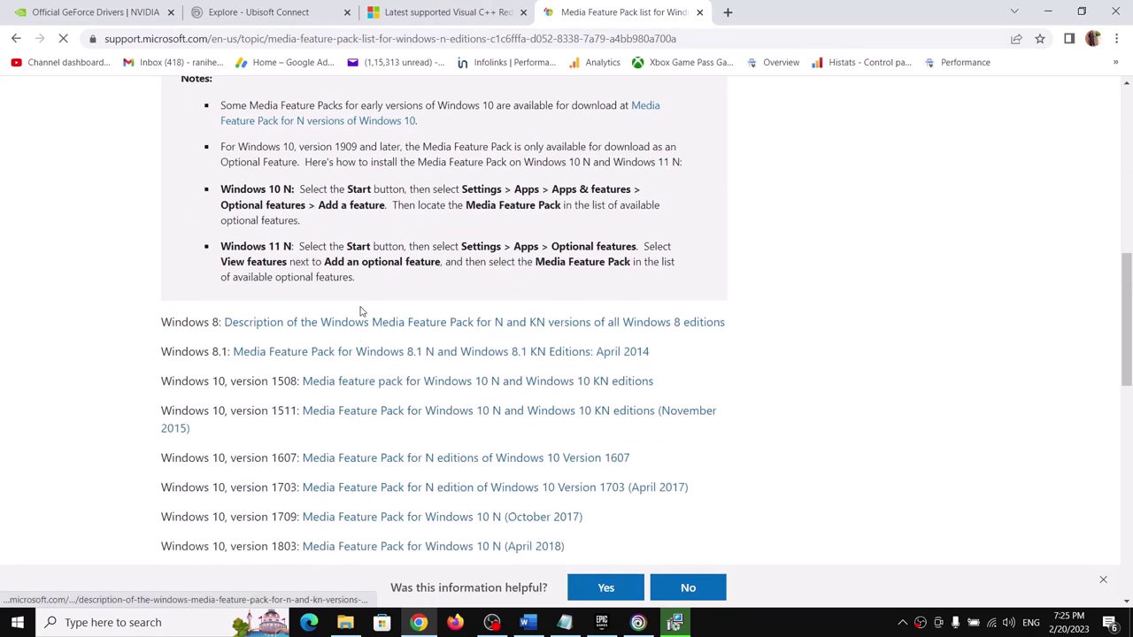
scroll(252, 295, up, 1)
drag(230, 263, 290, 260)
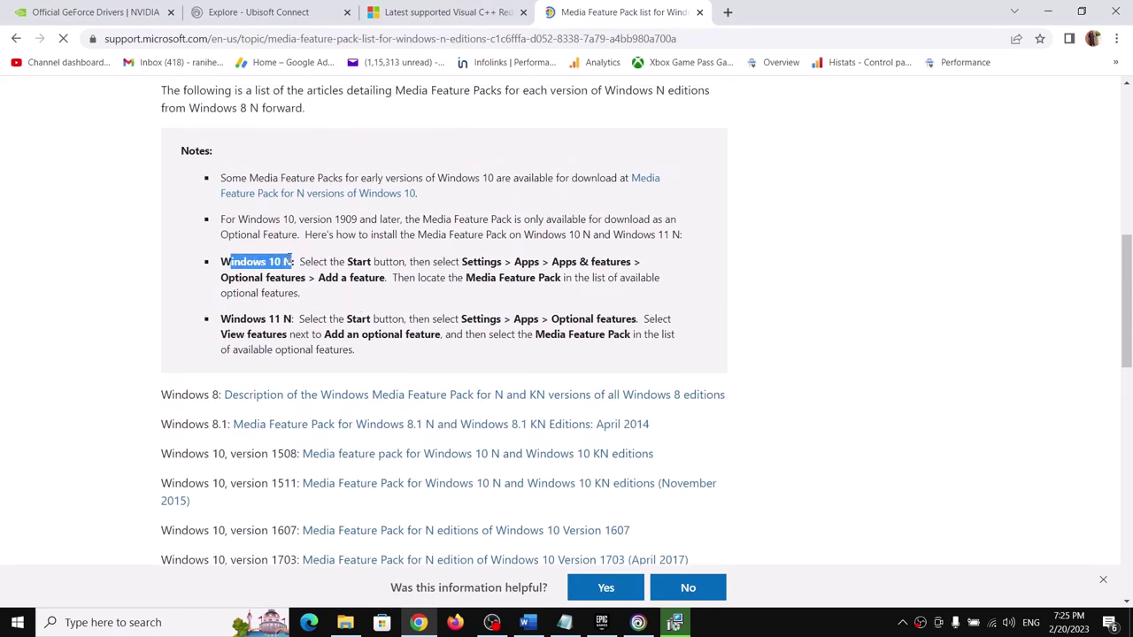
drag(461, 262, 541, 264)
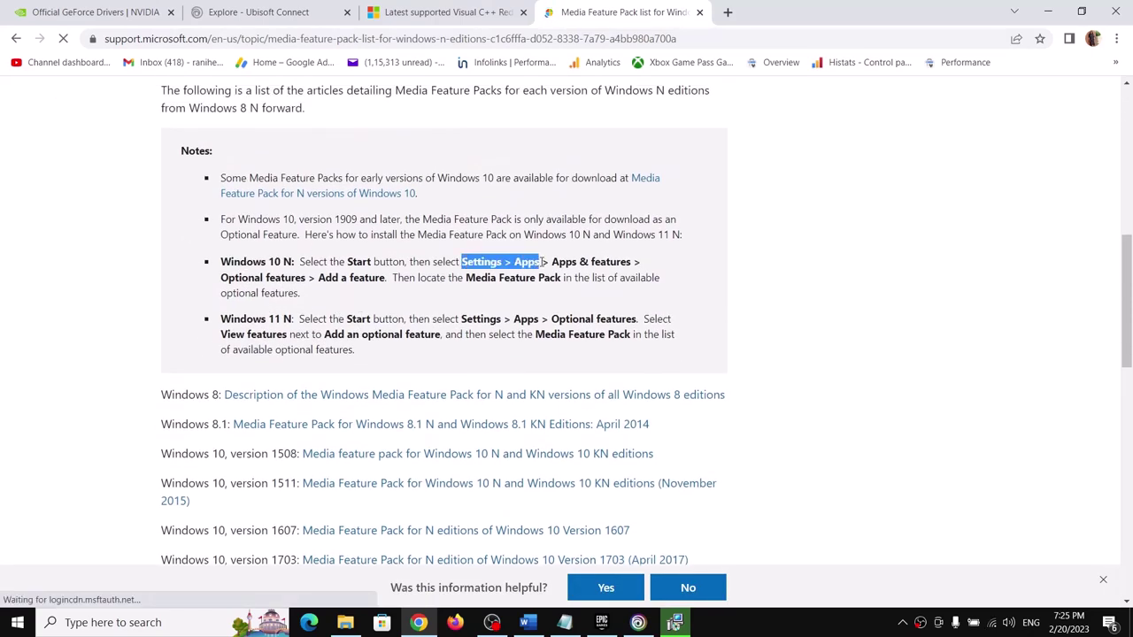
Open the Optional features page in Windows Settings and search the features available to add for "media feature pack".
key(super+i)
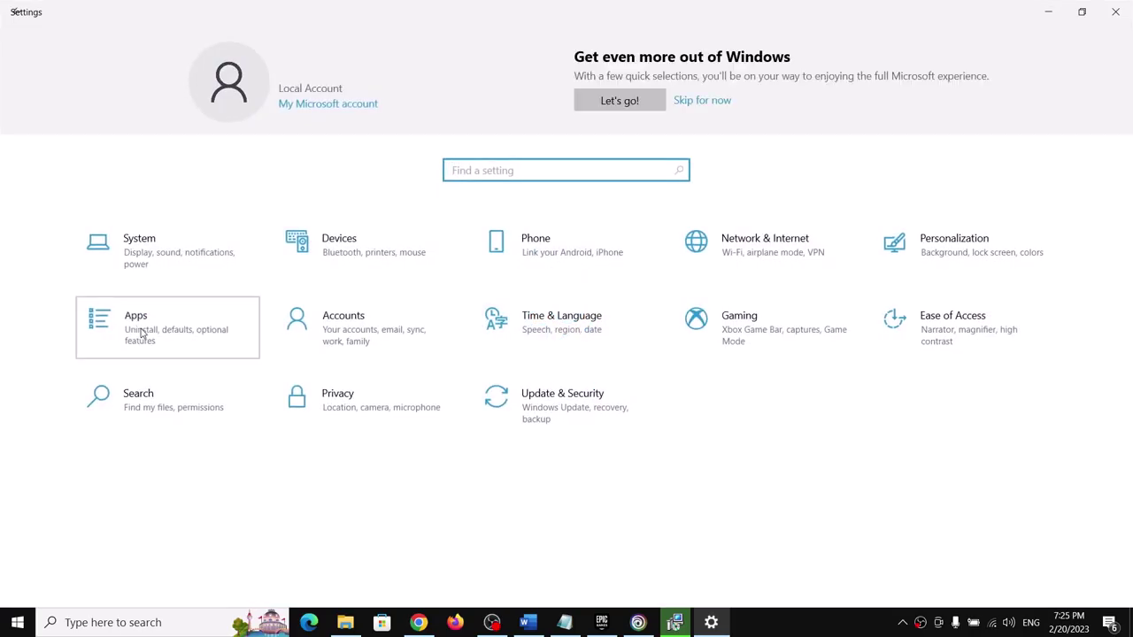
click(138, 324)
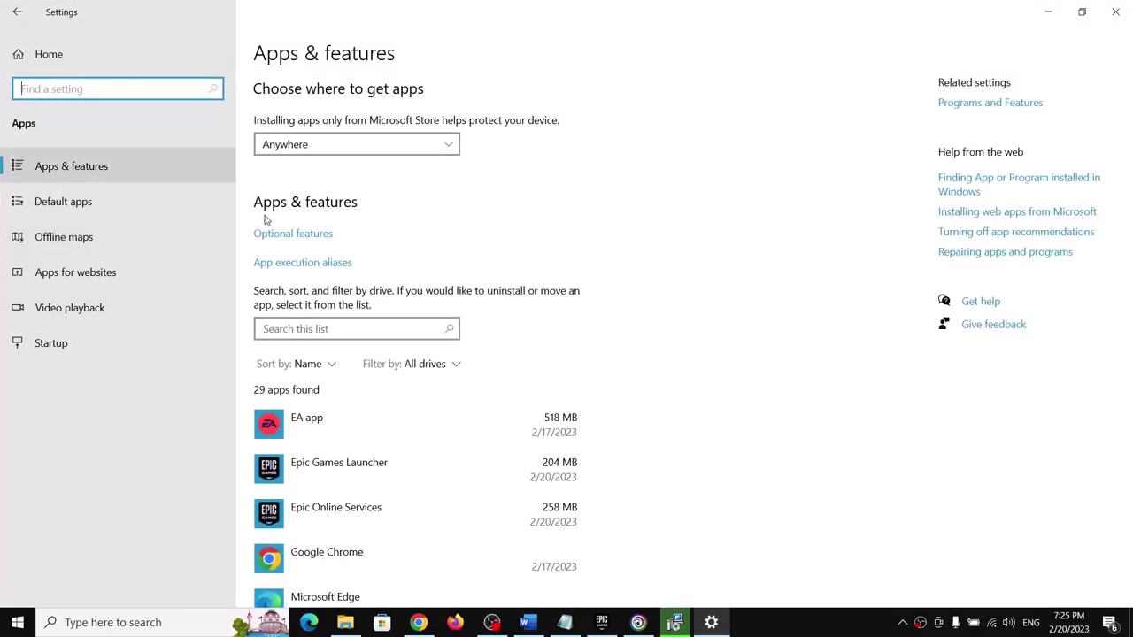
click(304, 235)
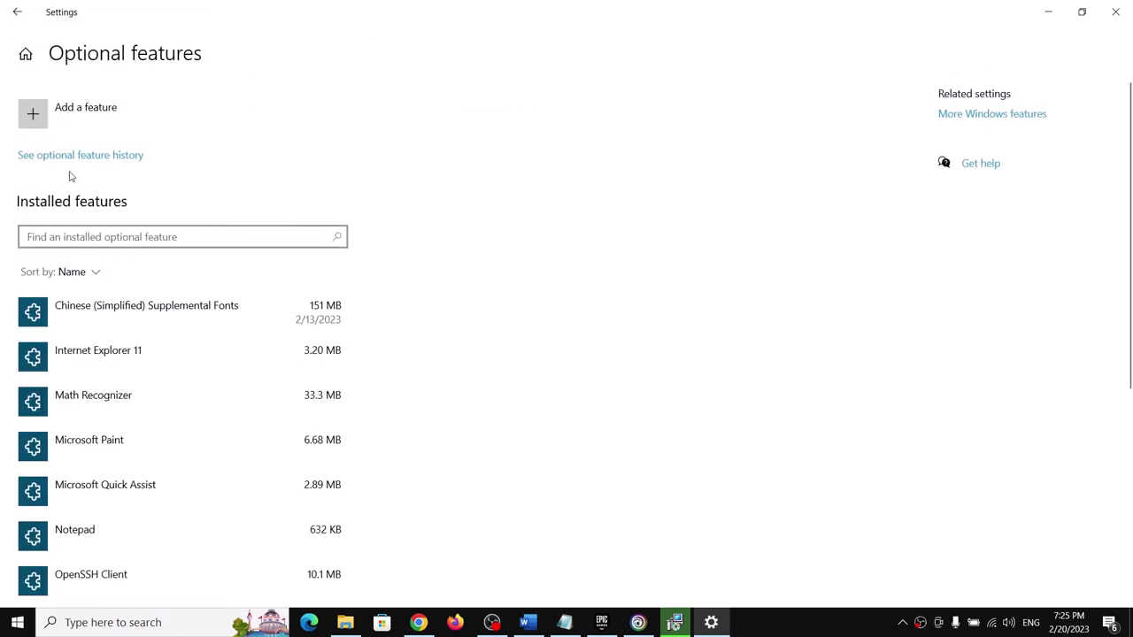
click(44, 124)
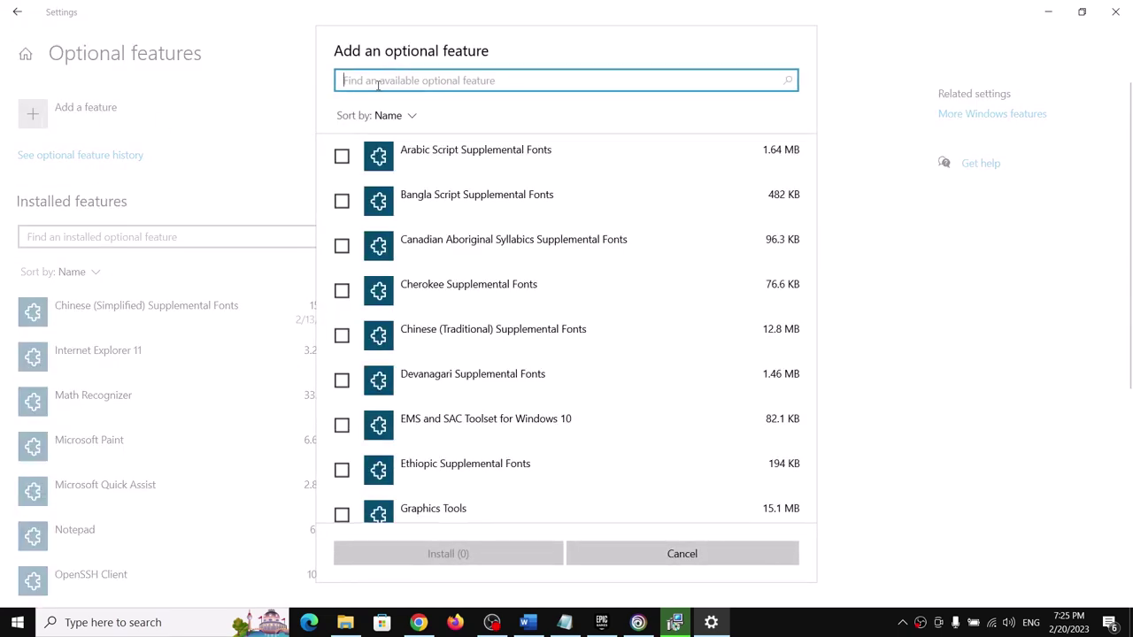
text(media feature pack)
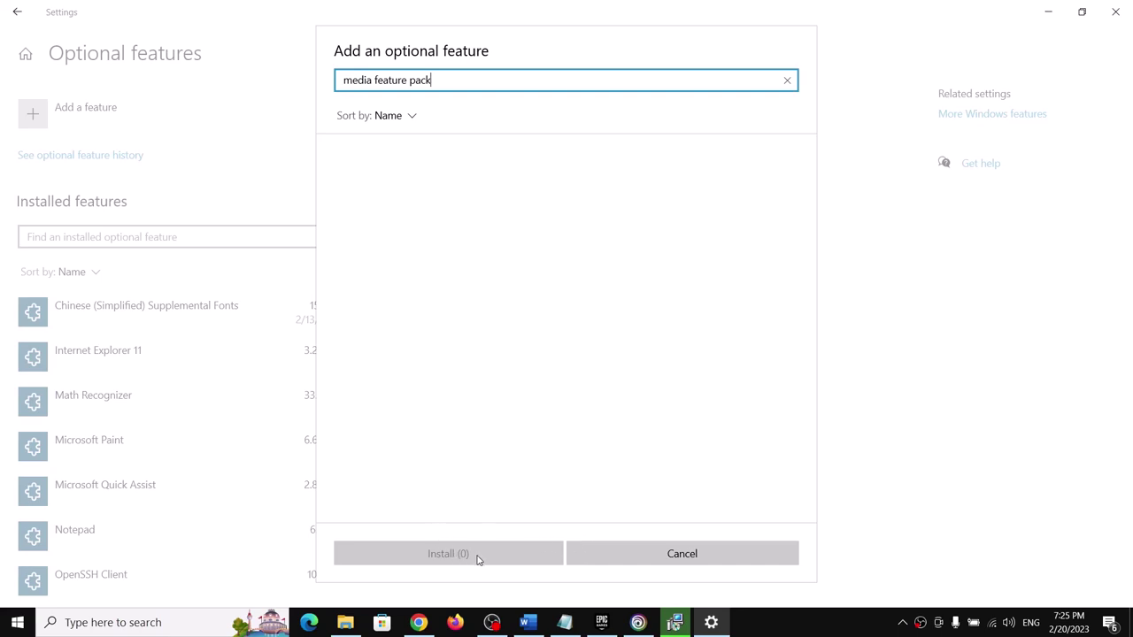
Return to the Chrome support page and highlight the Windows 11 N instructions for adding the Media Feature Pack.
click(418, 622)
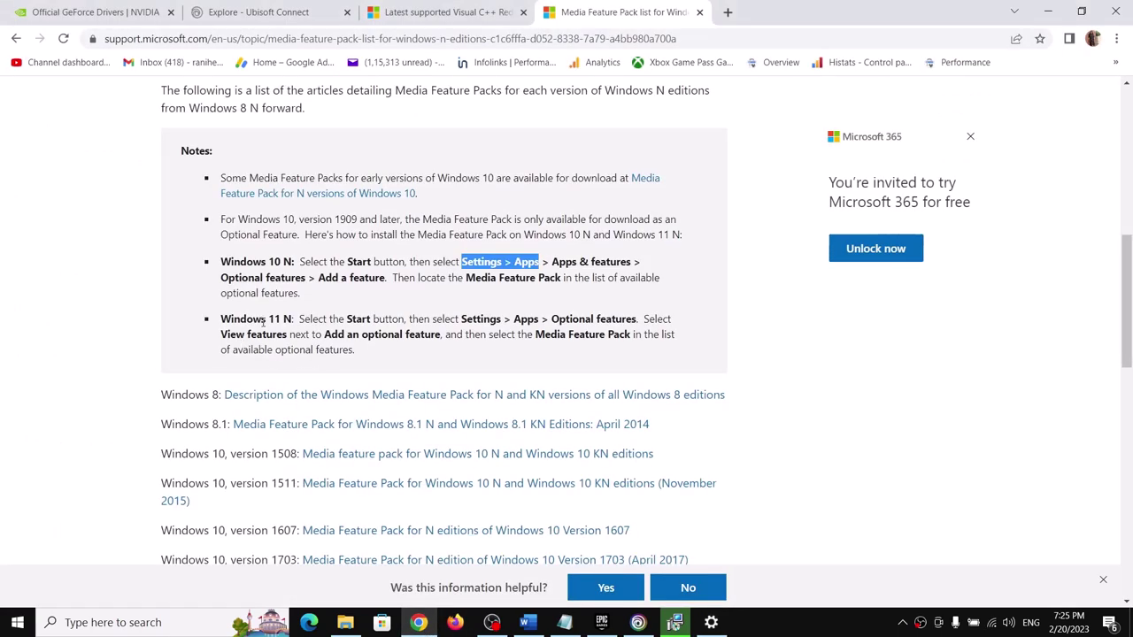
drag(227, 319, 267, 320)
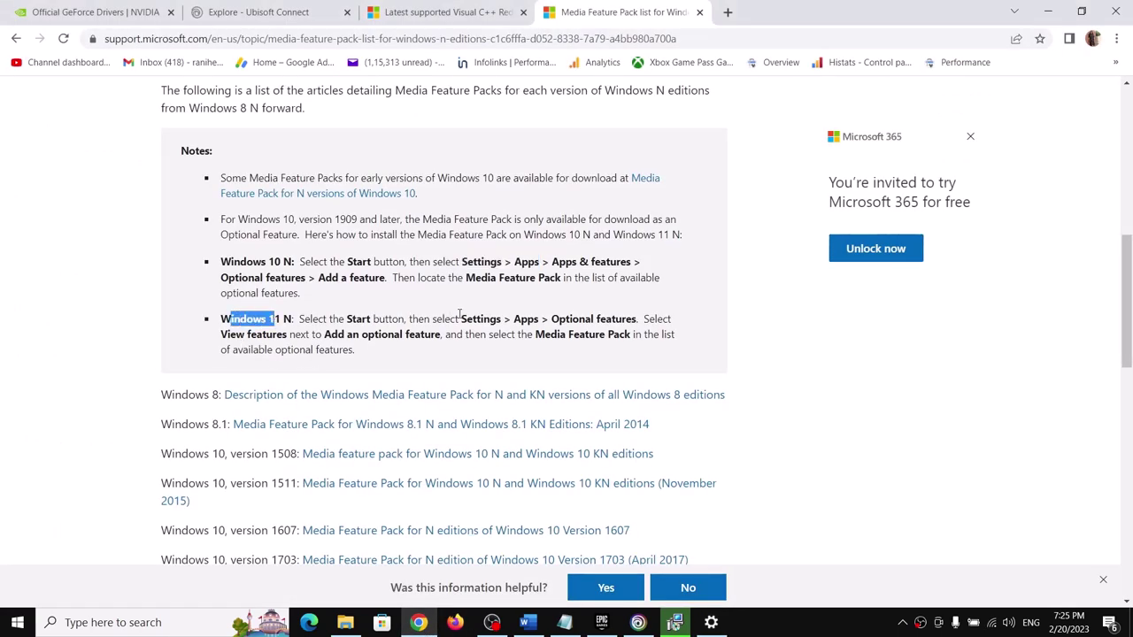
drag(460, 320, 623, 320)
drag(221, 334, 333, 335)
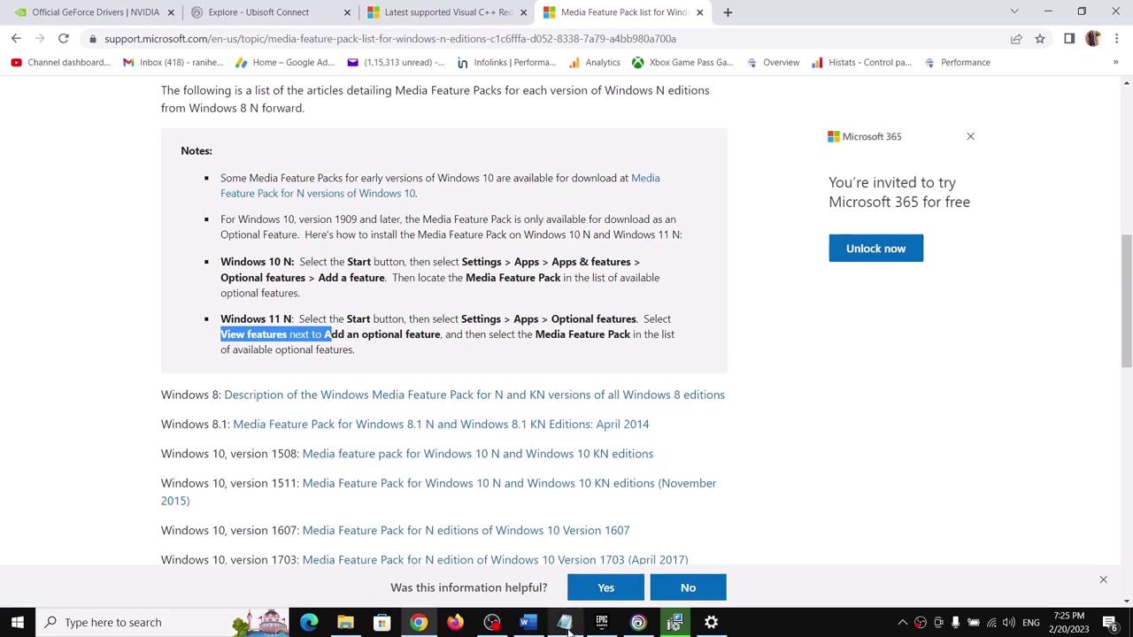
Switch to the Word document and highlight the Step 14 text about running the game on the dedicated graphics card.
click(531, 622)
scroll(398, 334, down, 2)
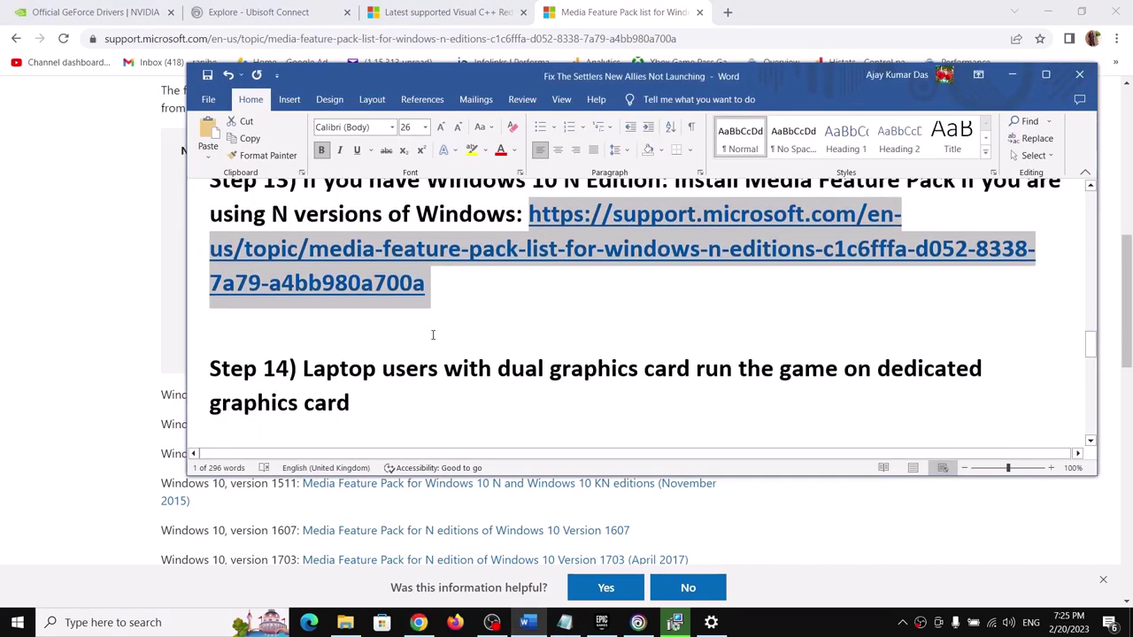
drag(303, 334, 665, 353)
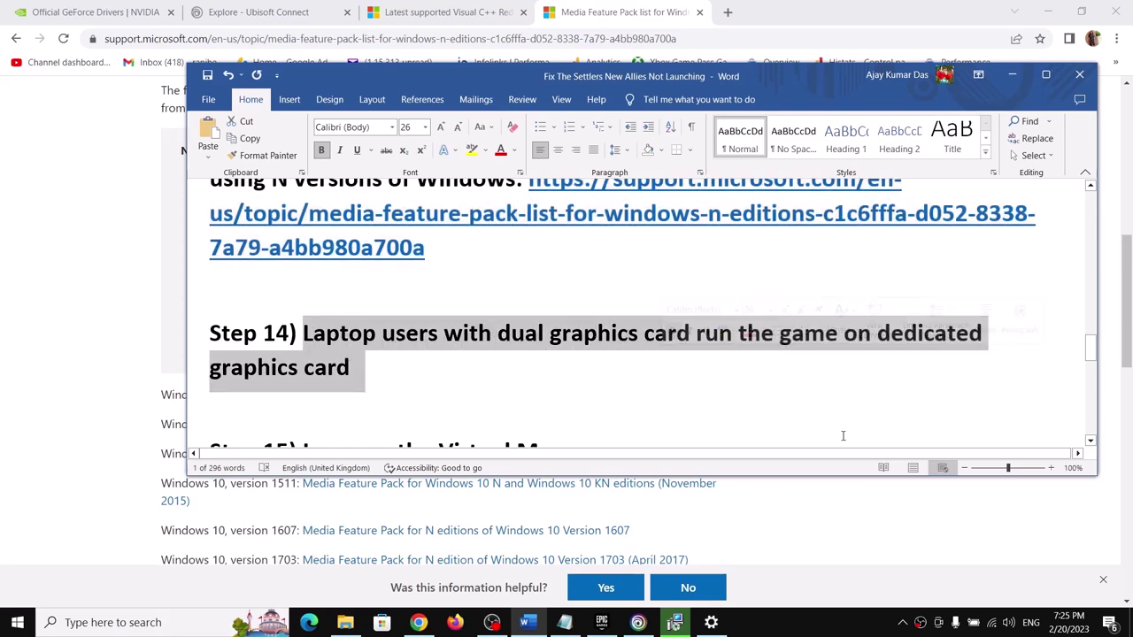
Search Windows for "graphics settings" and open the Graphics settings page.
click(147, 622)
text(gr)
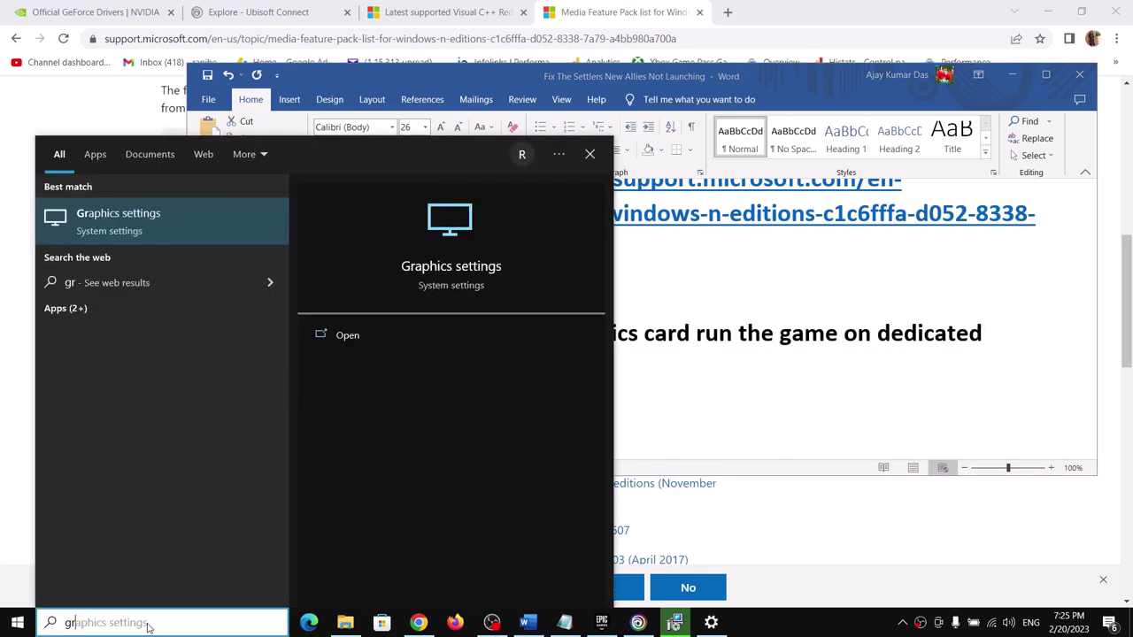
text(aphics settings)
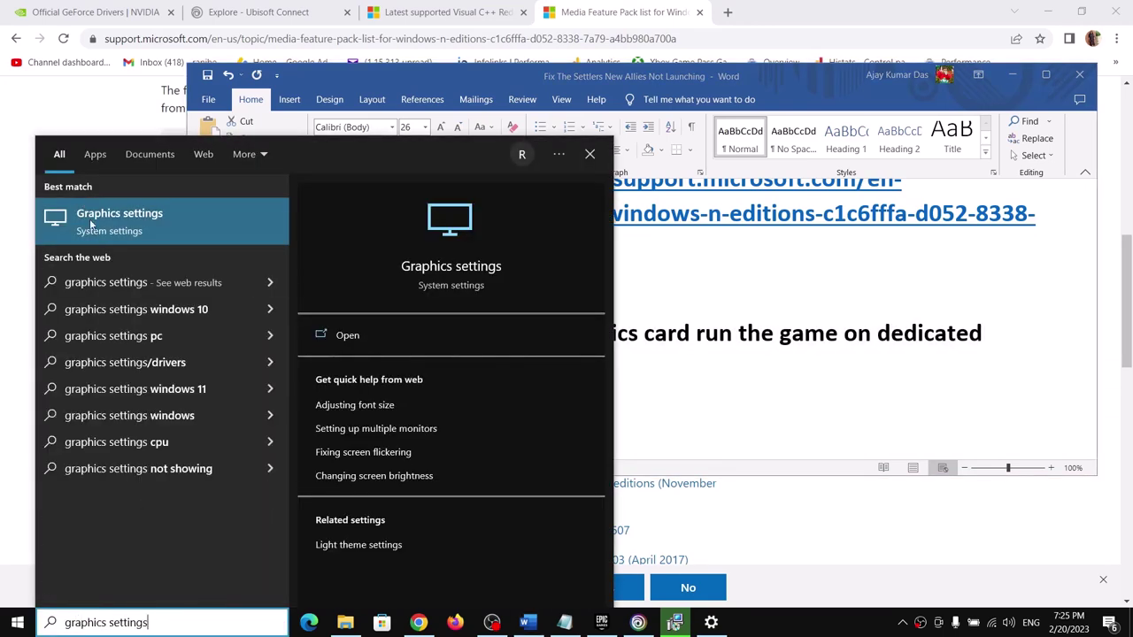
click(159, 230)
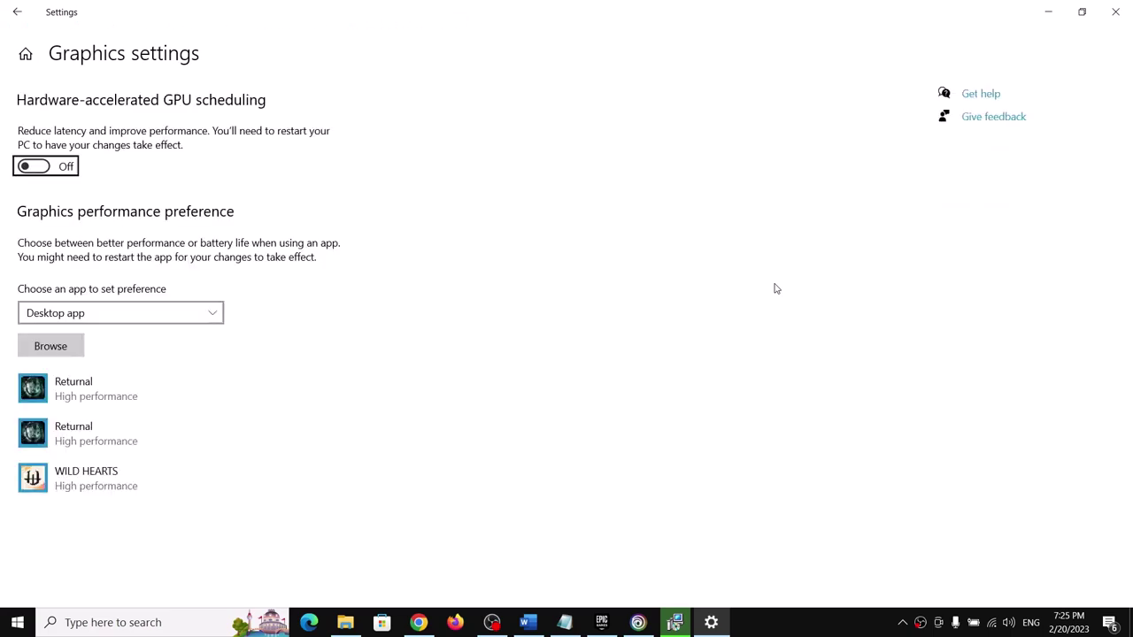
Add The_Settlers from F:\TheSettlersNewAllies to the graphics preference apps and save its preference as High performance.
click(56, 351)
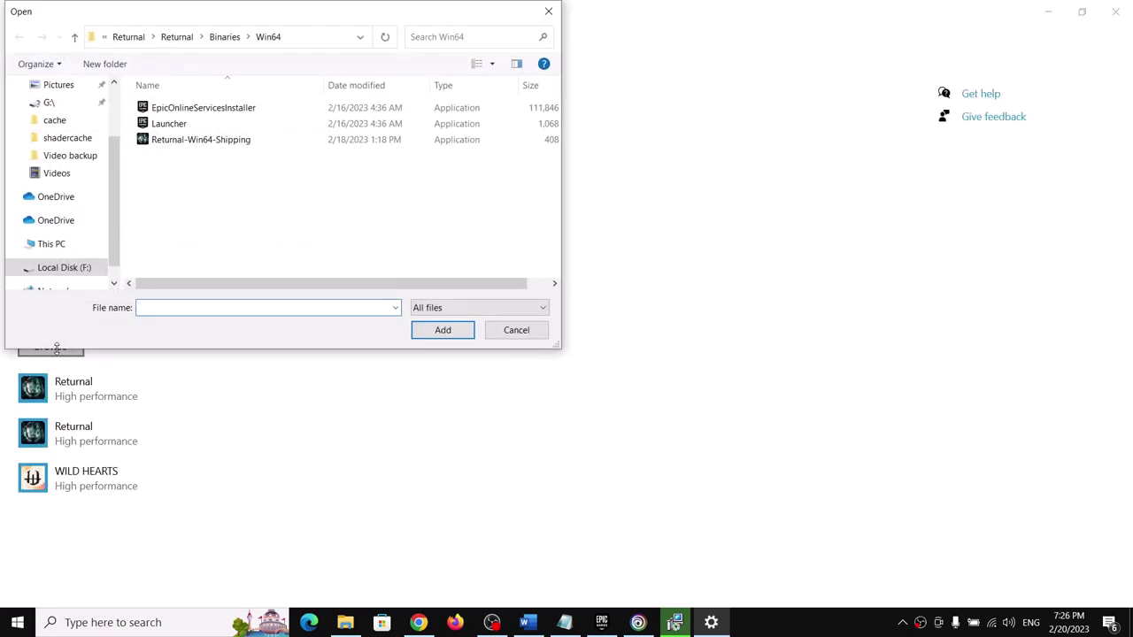
click(84, 268)
double_click(178, 189)
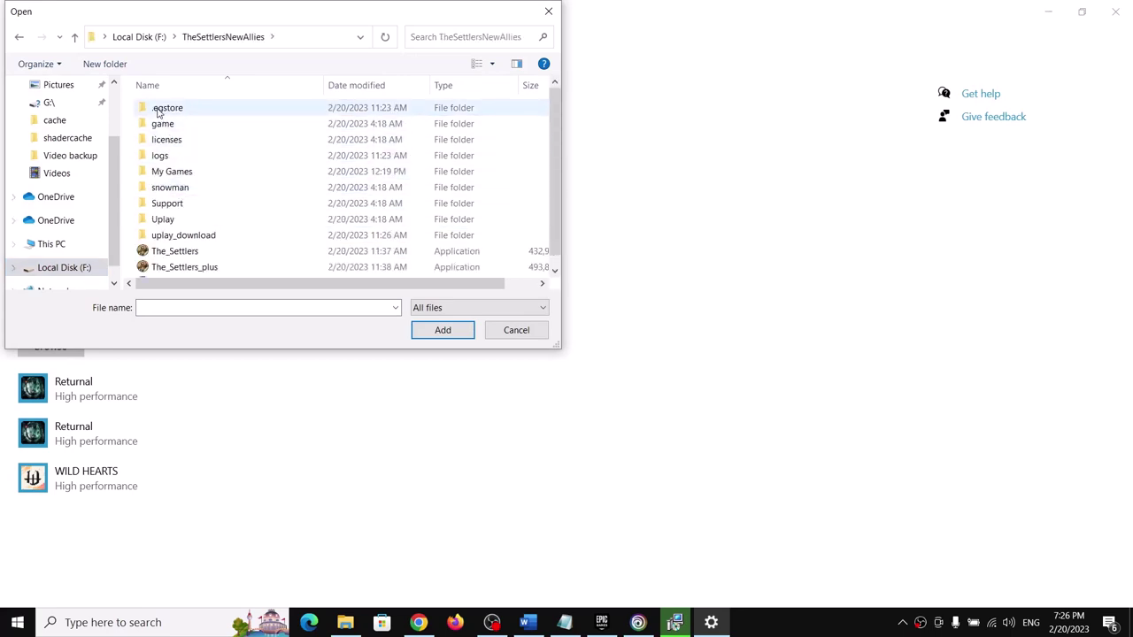
click(167, 252)
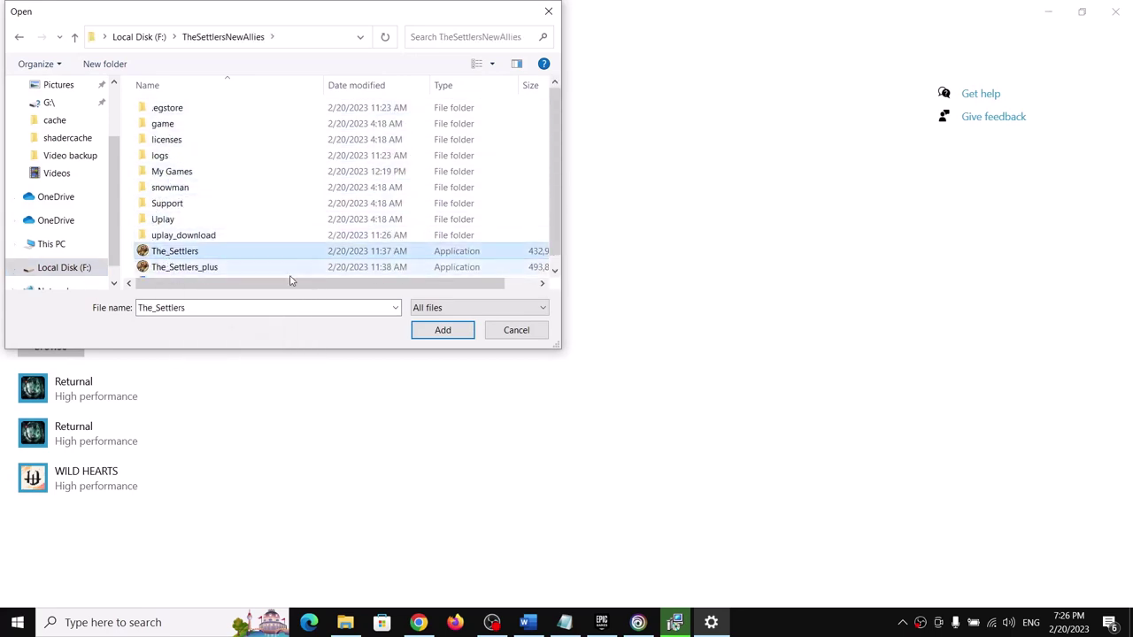
click(434, 331)
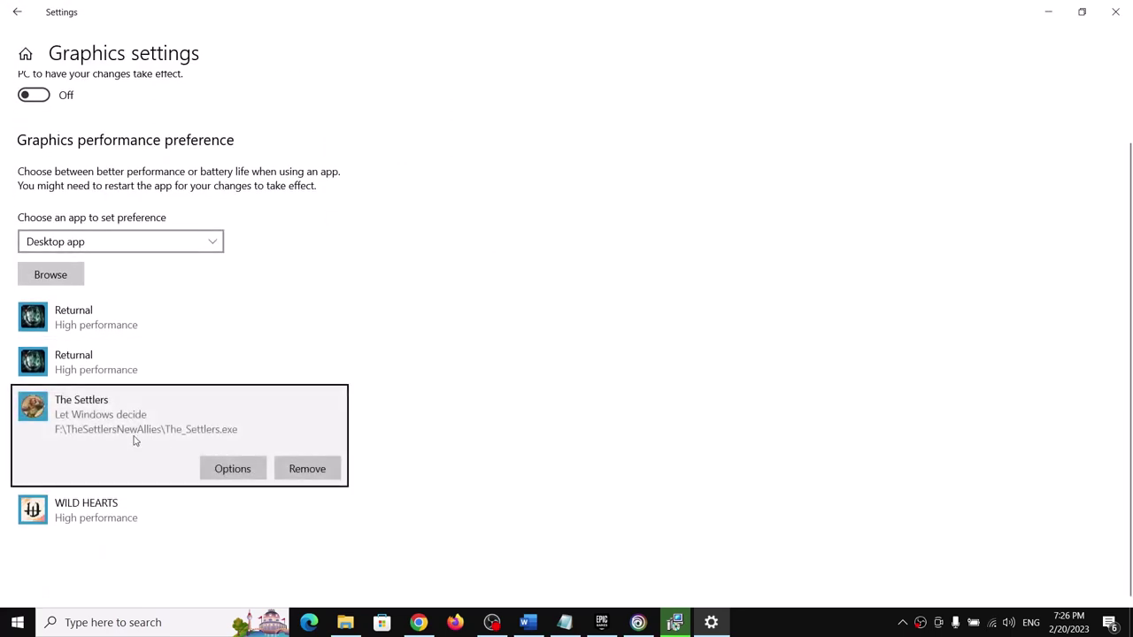
click(227, 469)
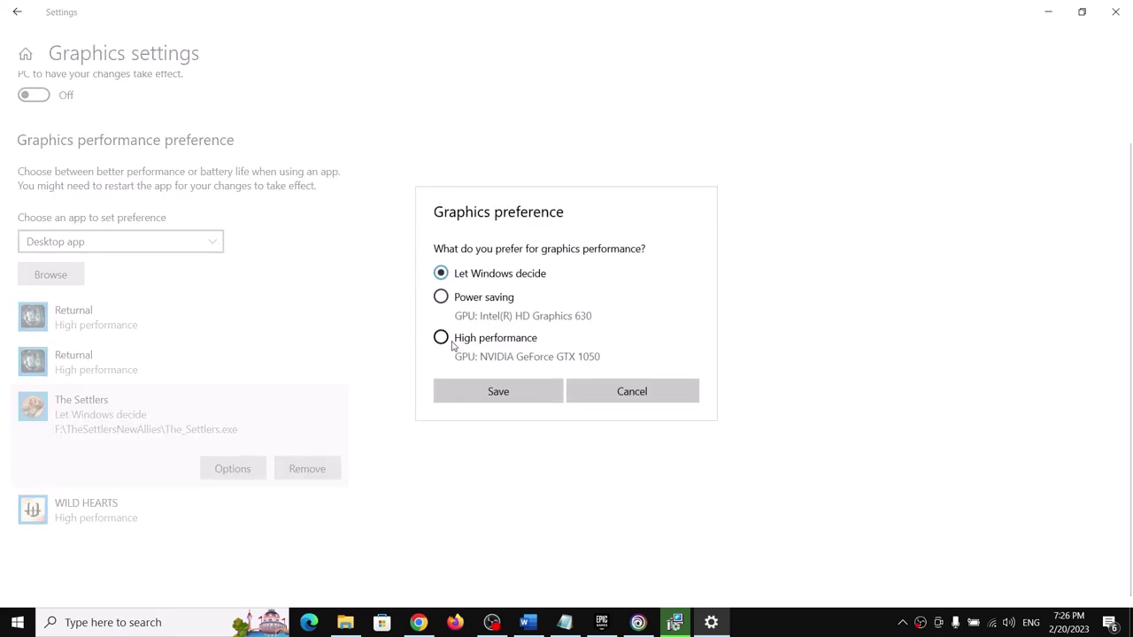
click(451, 343)
click(515, 404)
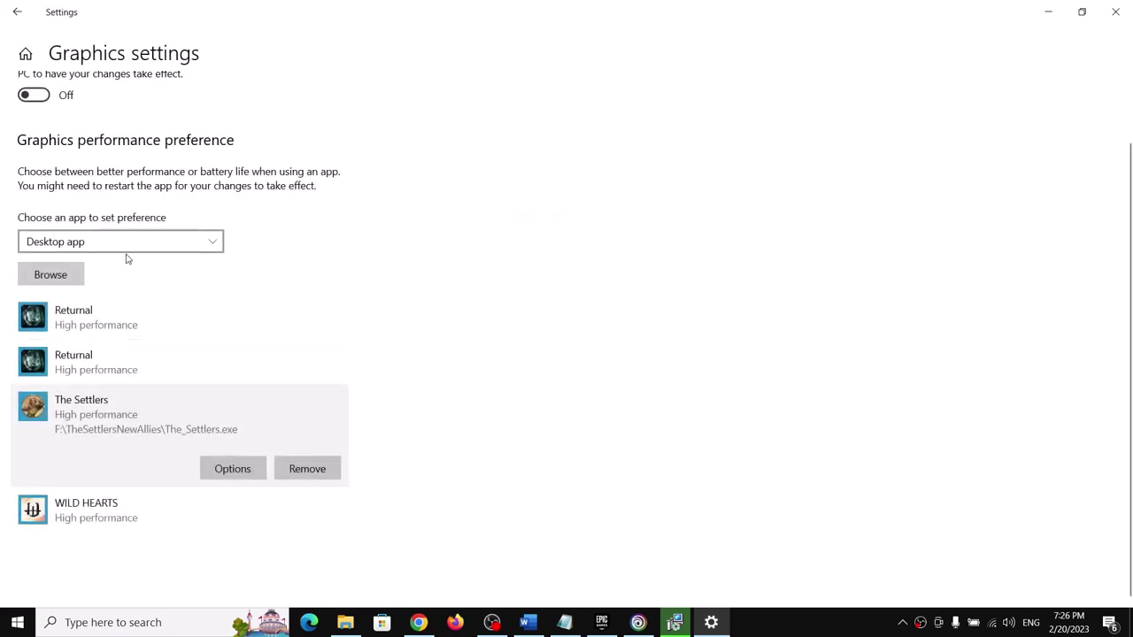
Add The_Settlers_plus from the same game folder and save its graphics preference as High performance.
click(49, 272)
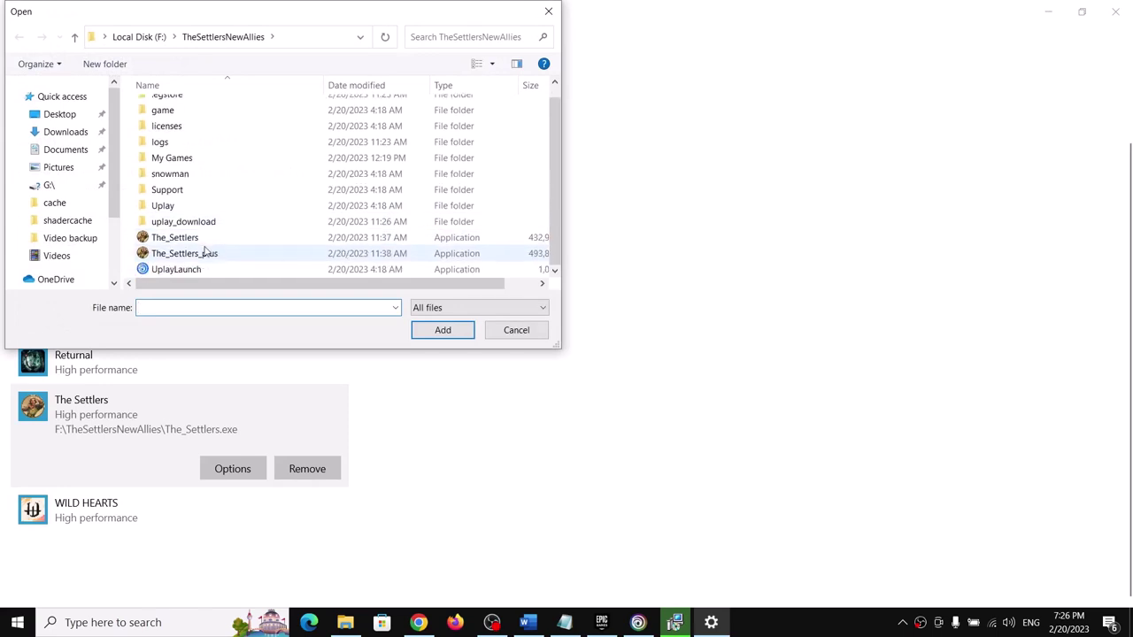
click(204, 253)
click(440, 329)
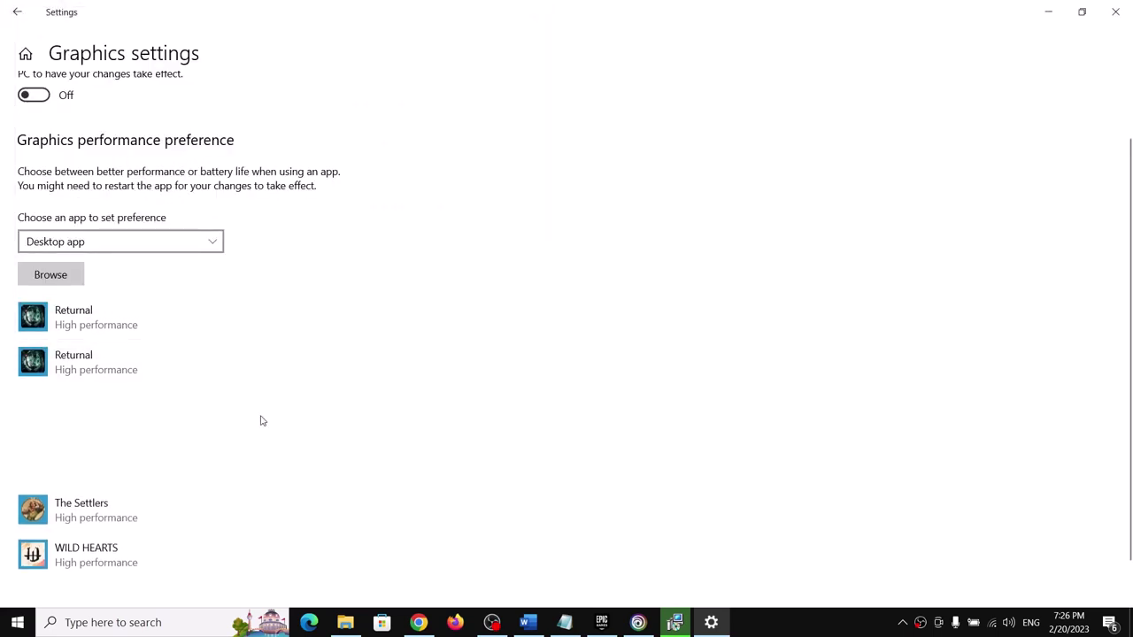
click(223, 423)
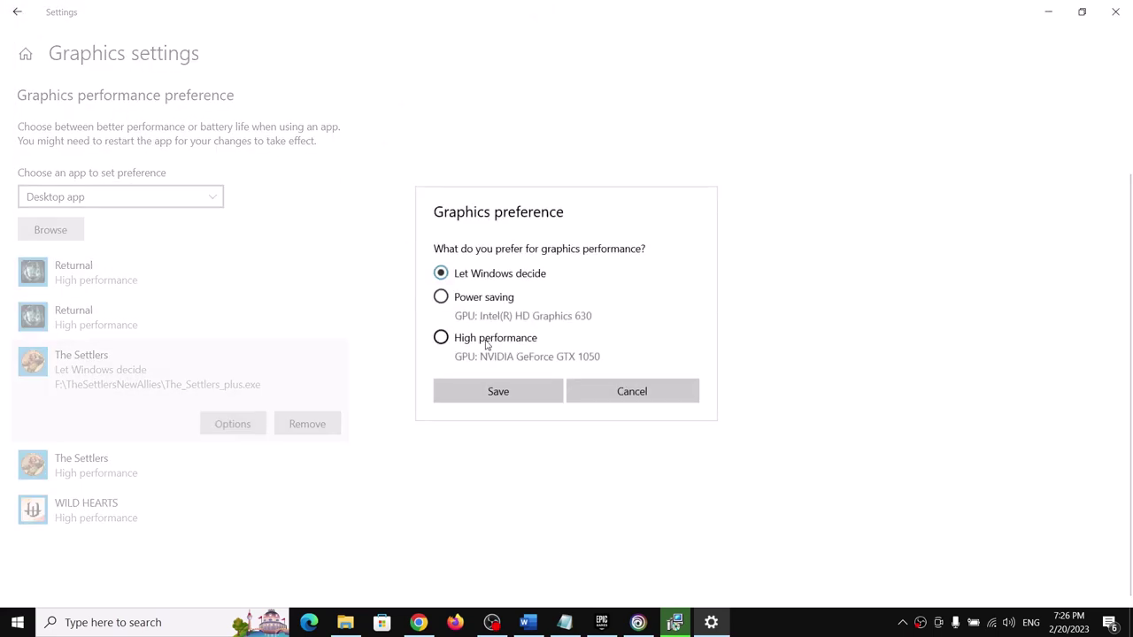
click(486, 345)
click(505, 397)
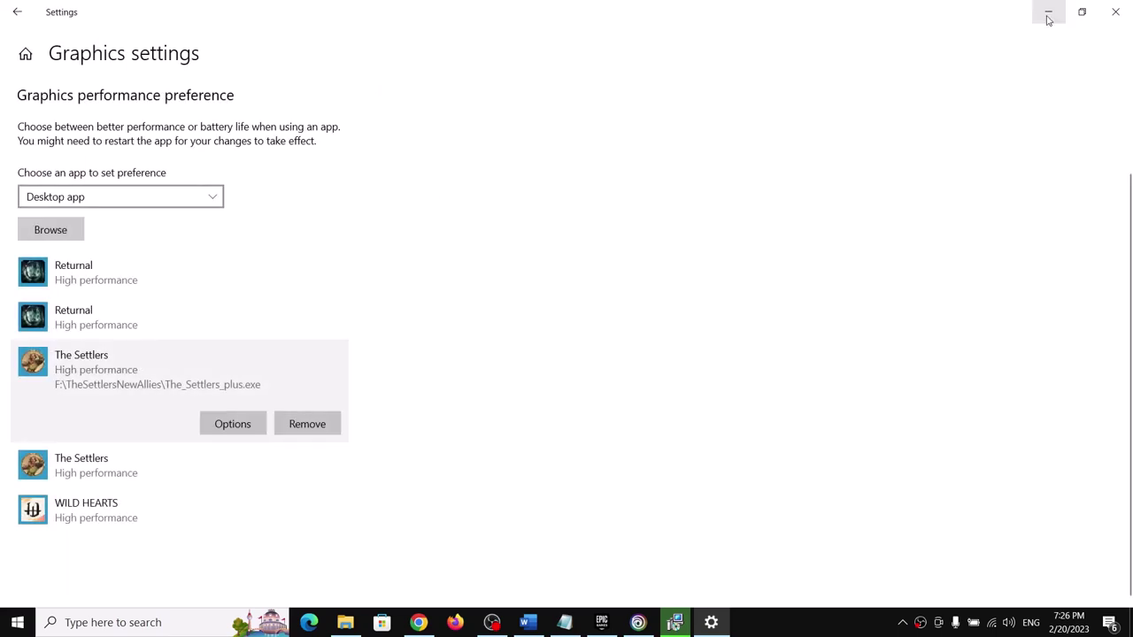
Close Windows Settings and show Step 15 about increasing the virtual memory in the Word document.
click(1116, 14)
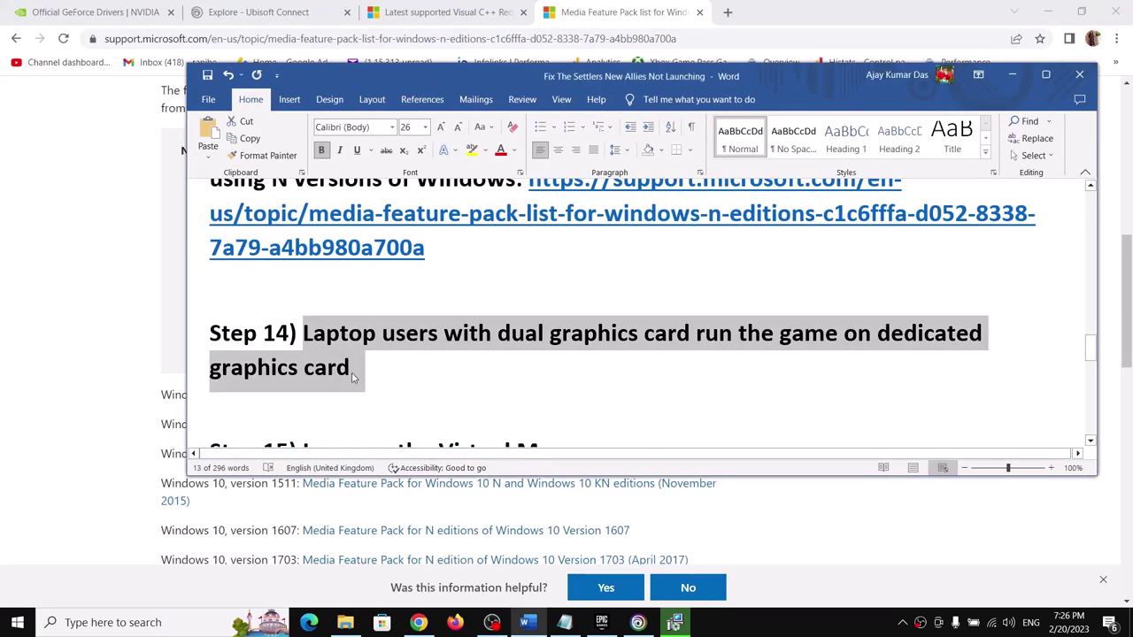
scroll(355, 374, down, 2)
scroll(355, 374, down, 2)
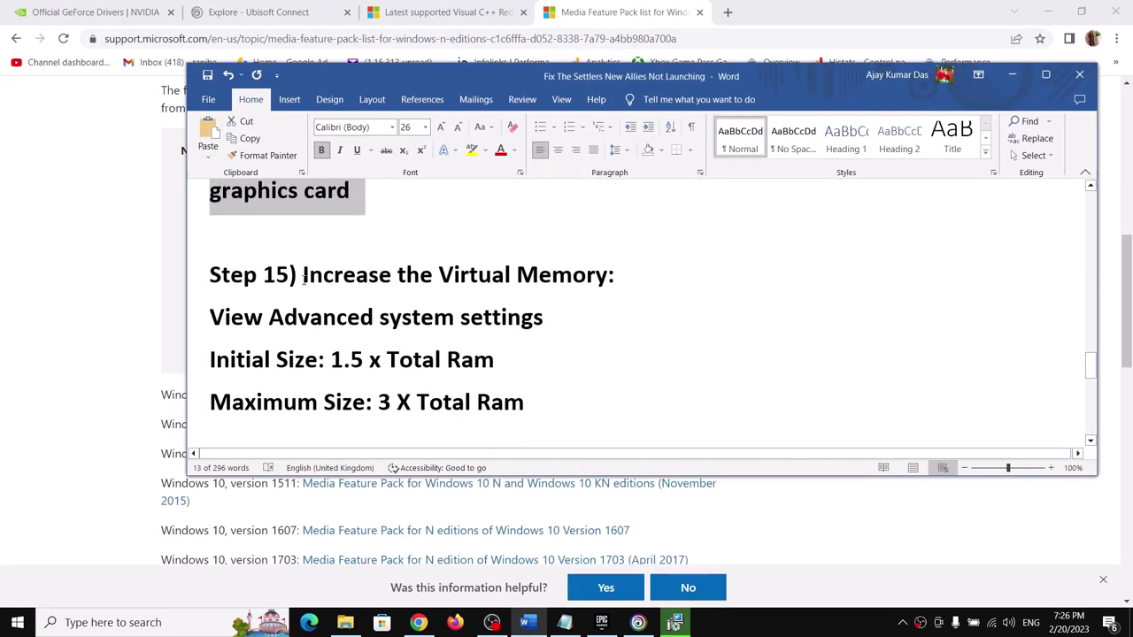